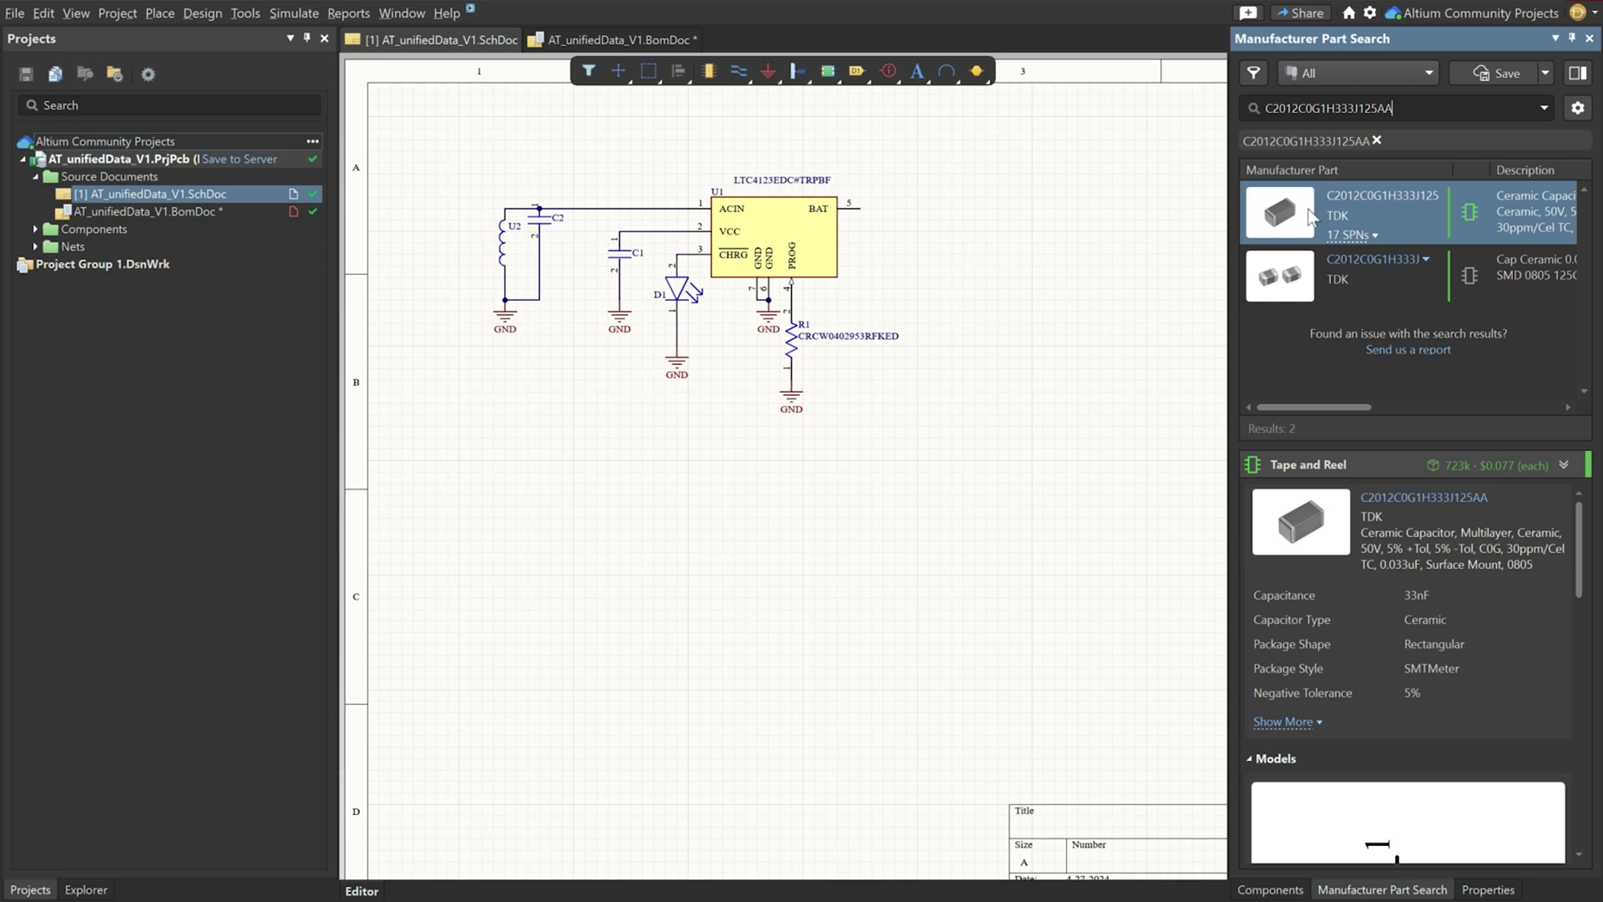
Step: Save the TDK C2012C0G1H333J125AA part to the workspace as a new component of the Capacitors type
mouse_move(1391, 204)
right_click(1397, 209)
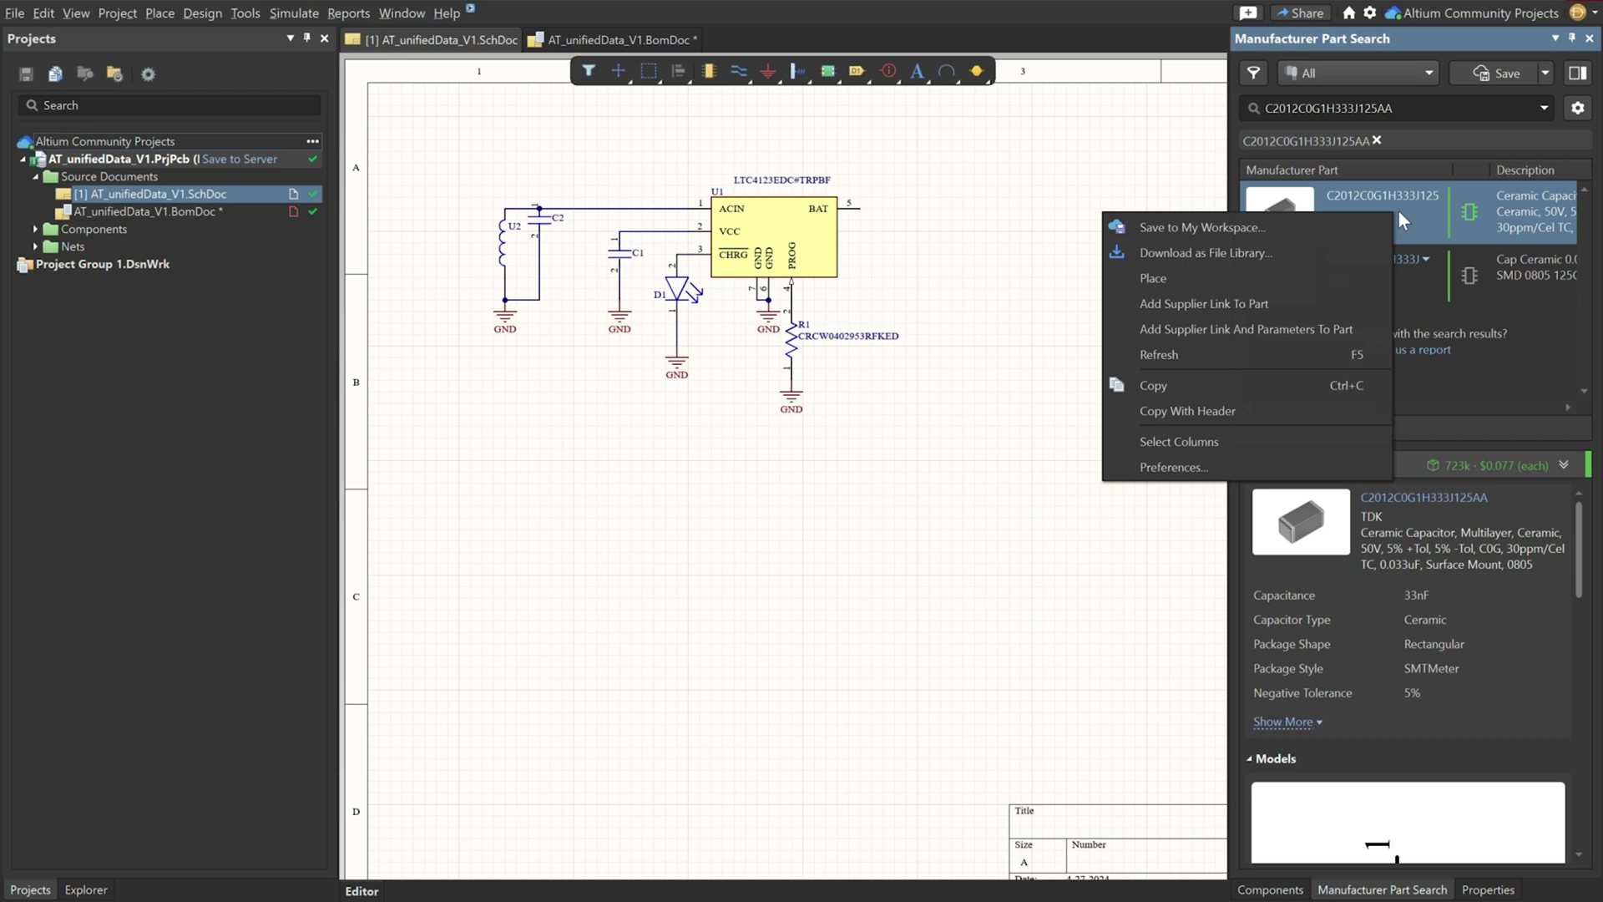
left_click(1249, 227)
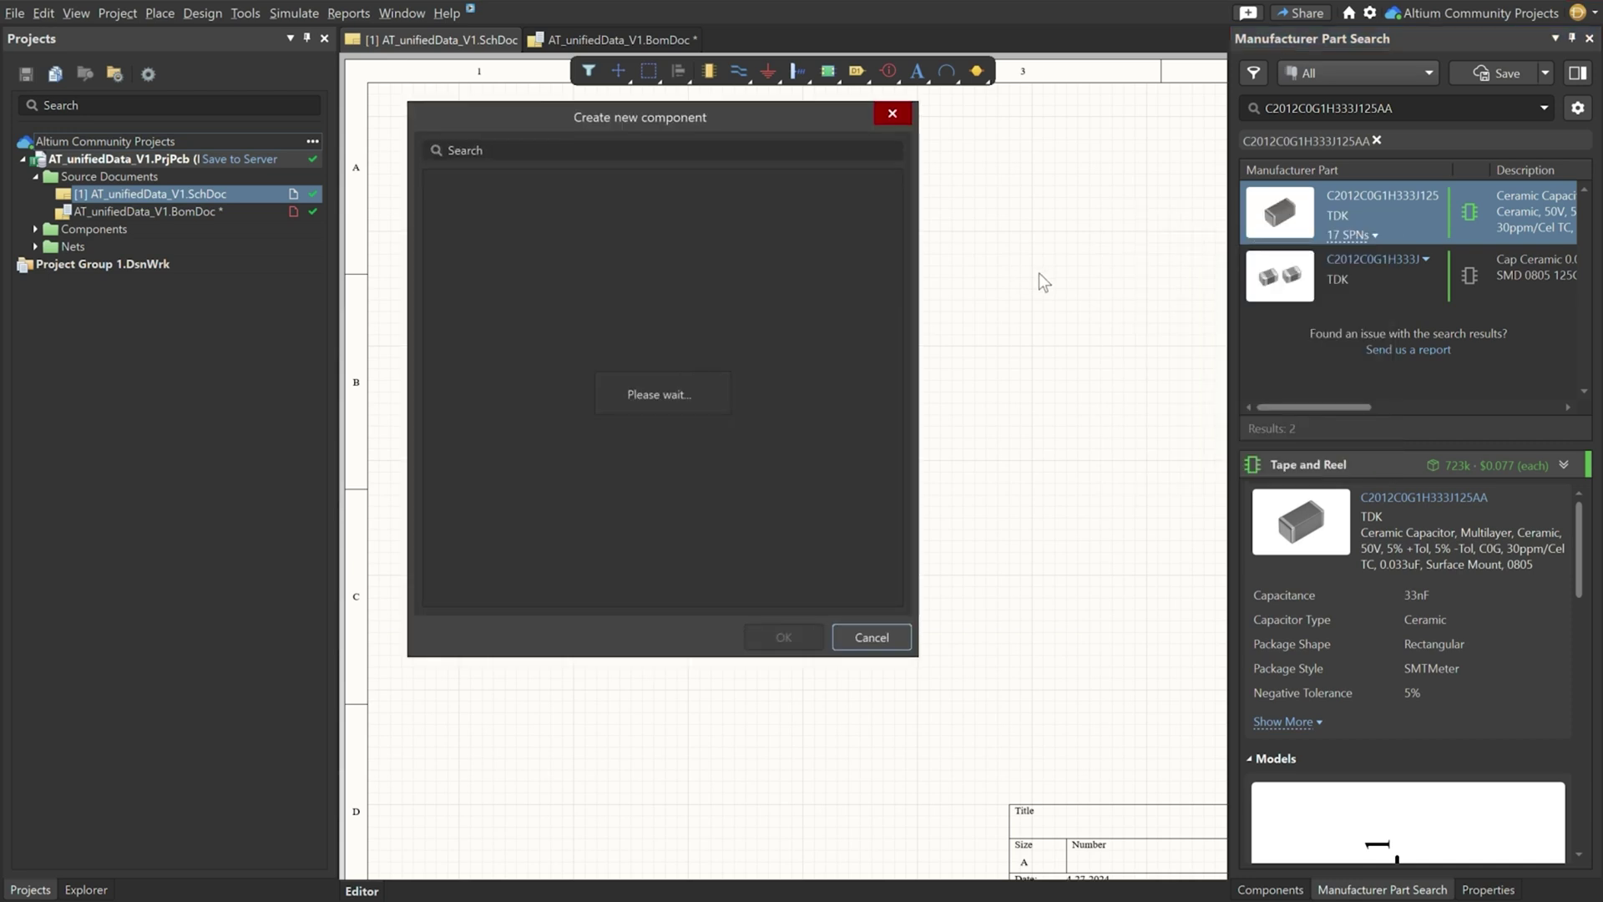
left_click(482, 229)
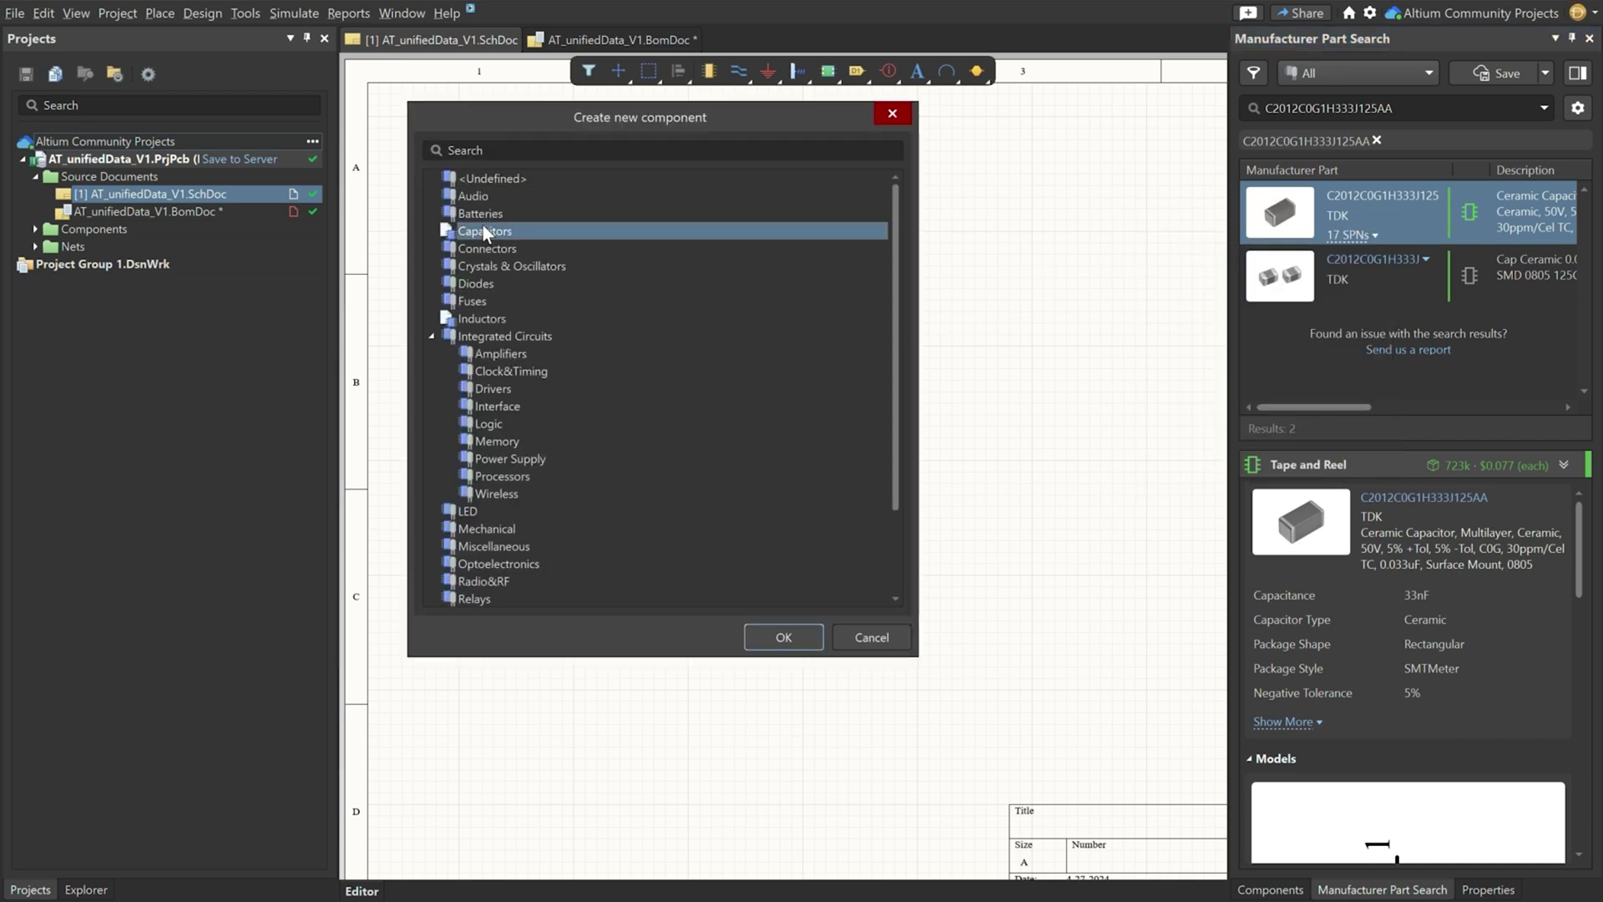
left_click(778, 638)
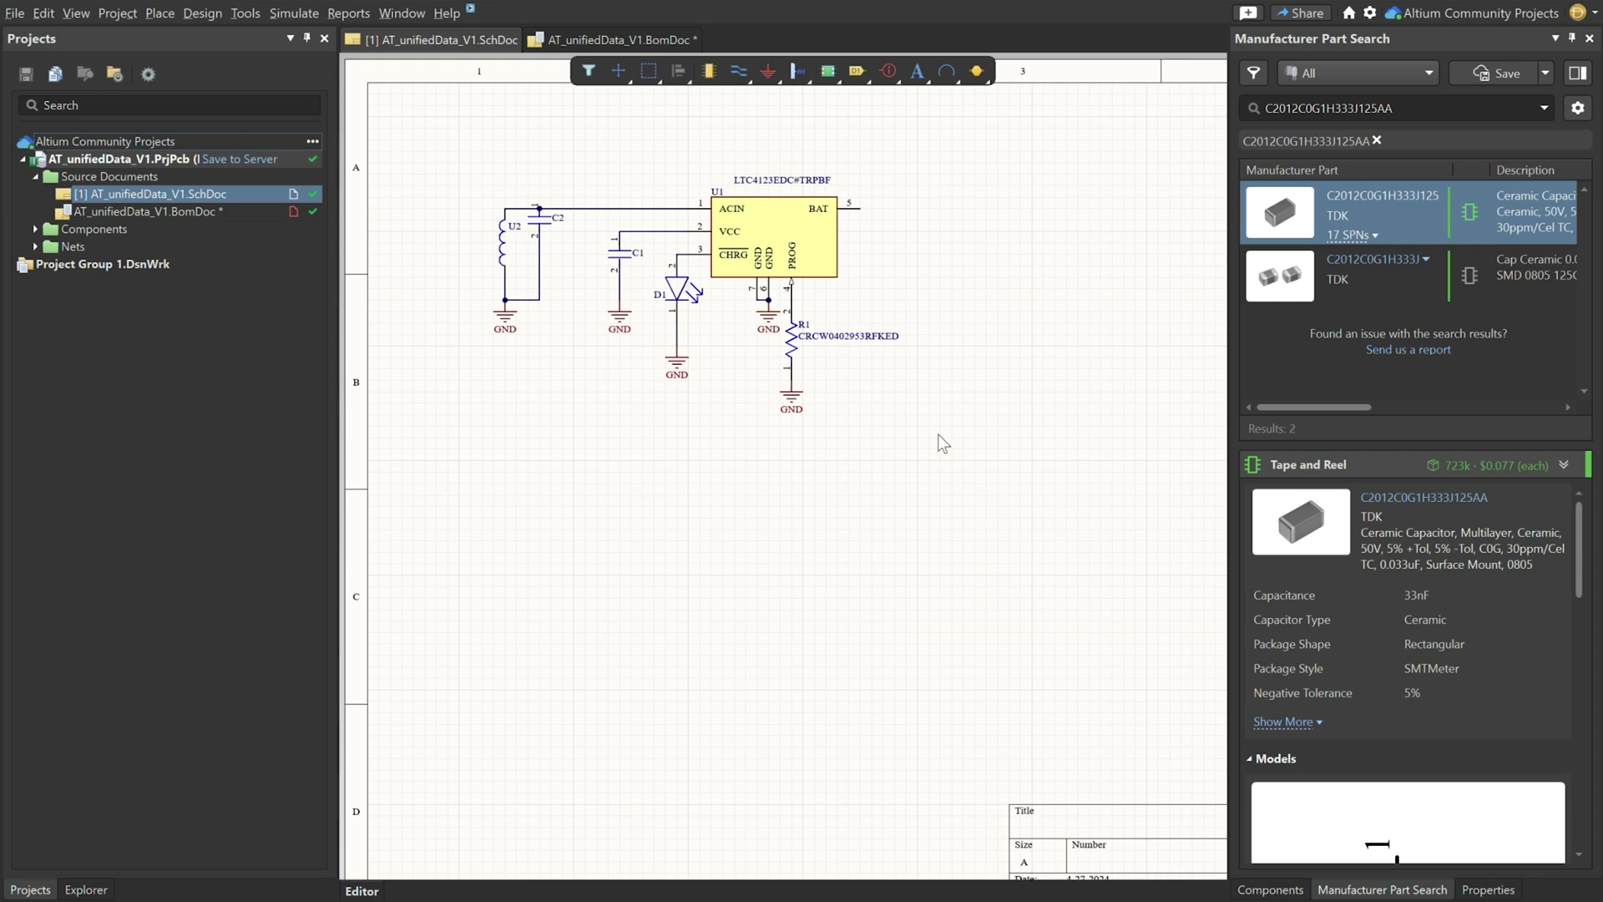
Step: Import the cloud name, description, symbol and all four footprints into the new component, leaving out every datasheet
scroll(763, 417, "down", 3)
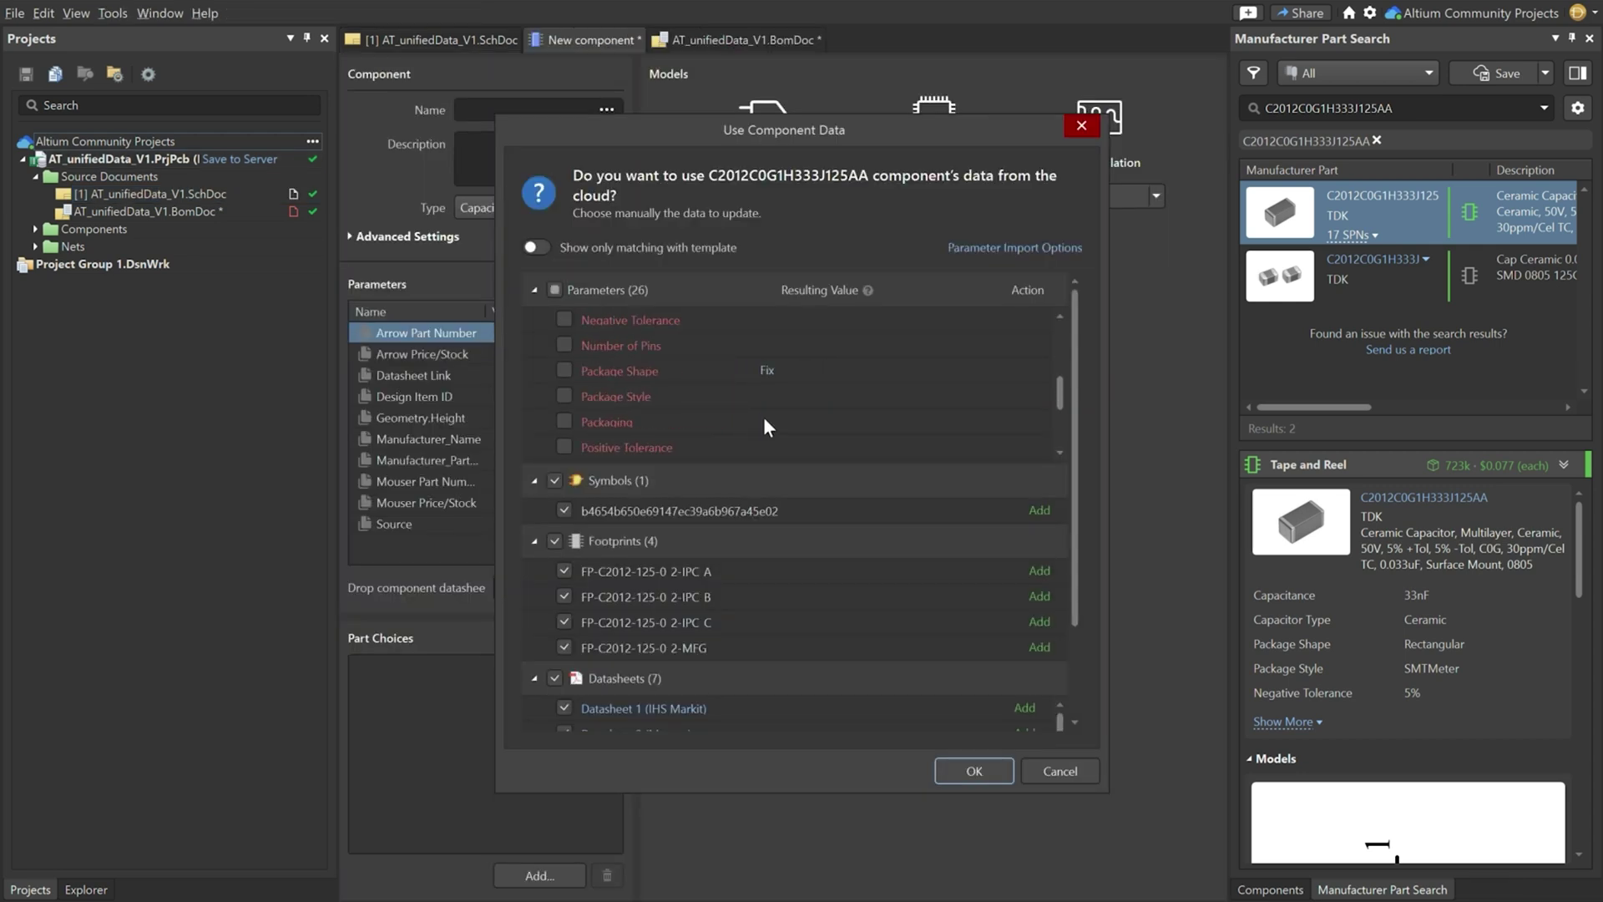
scroll(763, 417, "up", 5)
left_click_drag(1076, 333, 1077, 464)
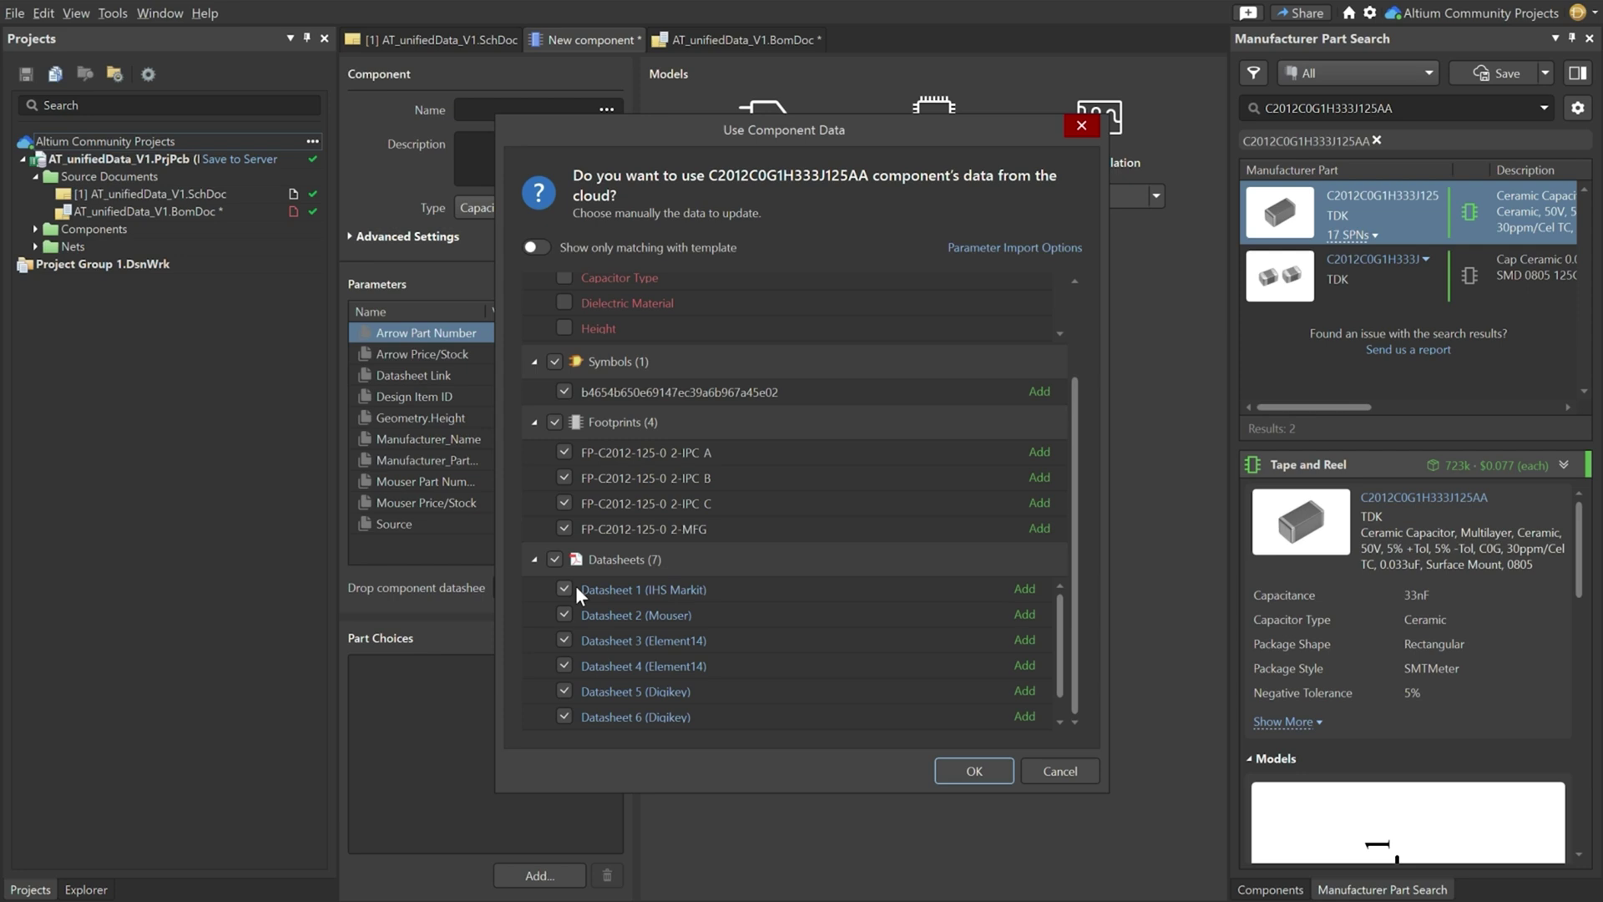
left_click(555, 560)
left_click_drag(1072, 468, 1079, 367)
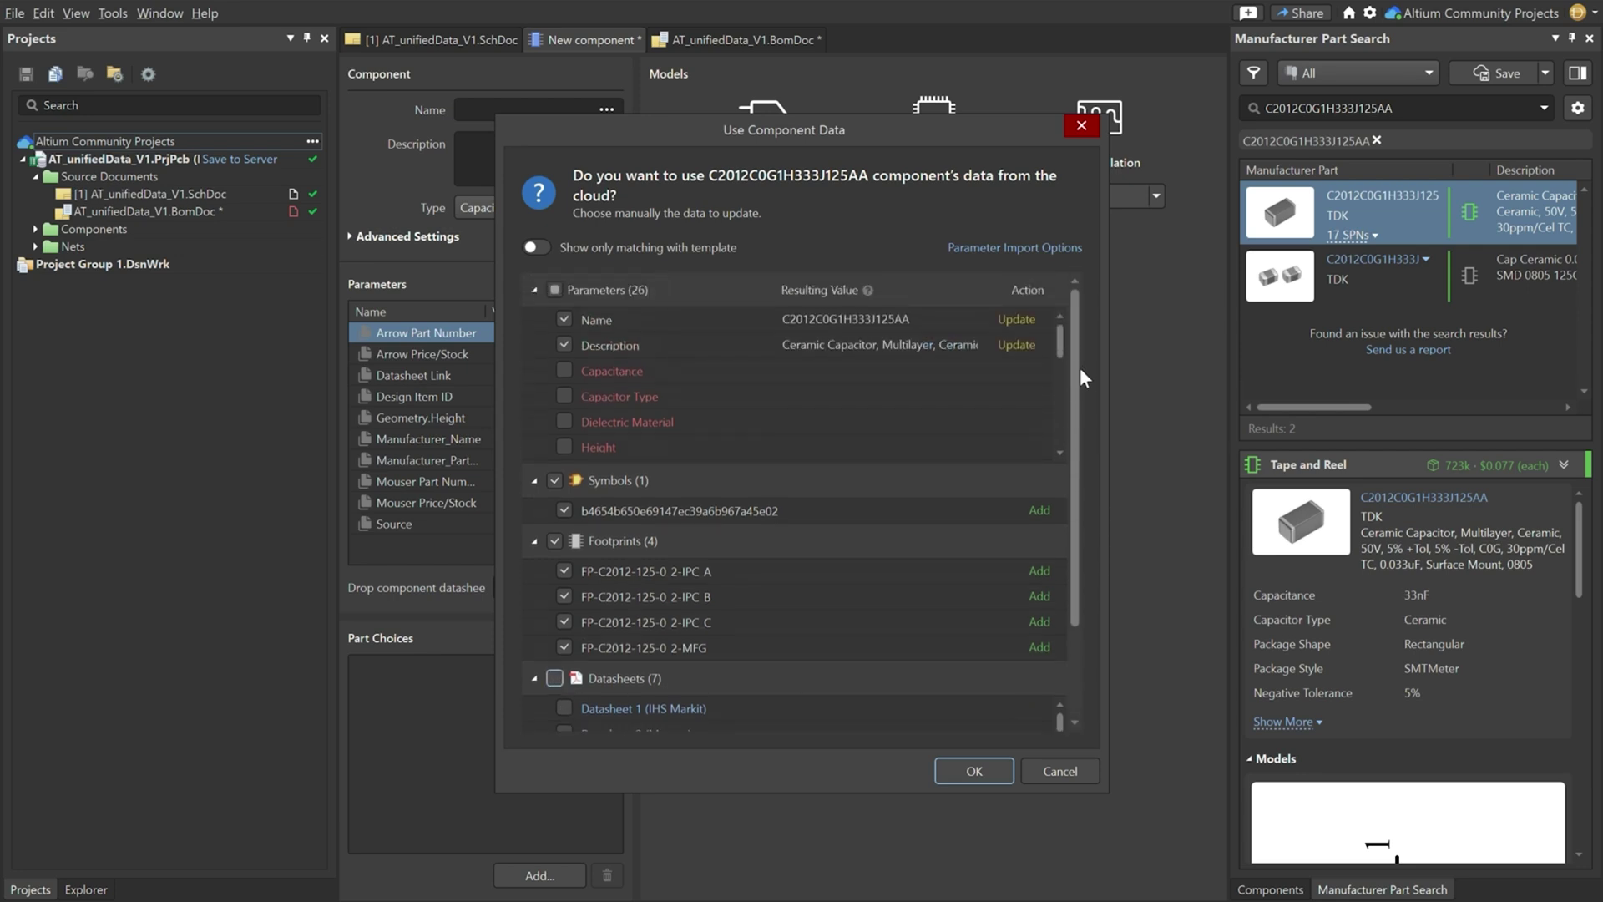
left_click(968, 763)
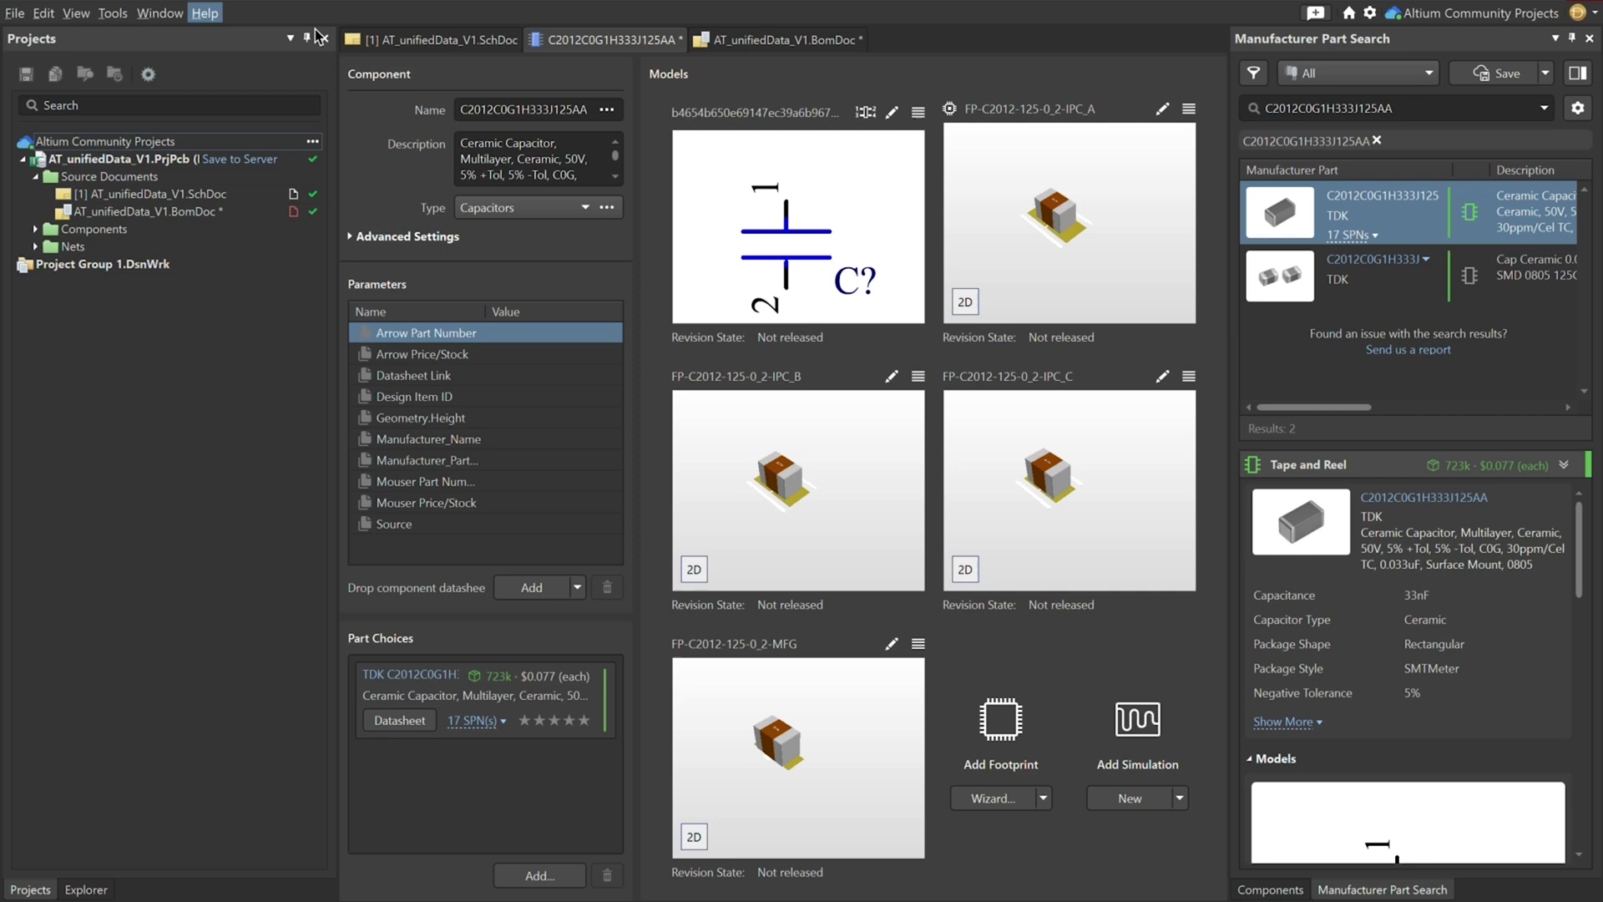
Step: Refresh the bill of materials in AT_unifiedData_V1.BomDoc and review the supplier solution and pricing for capacitor C2
left_click(434, 39)
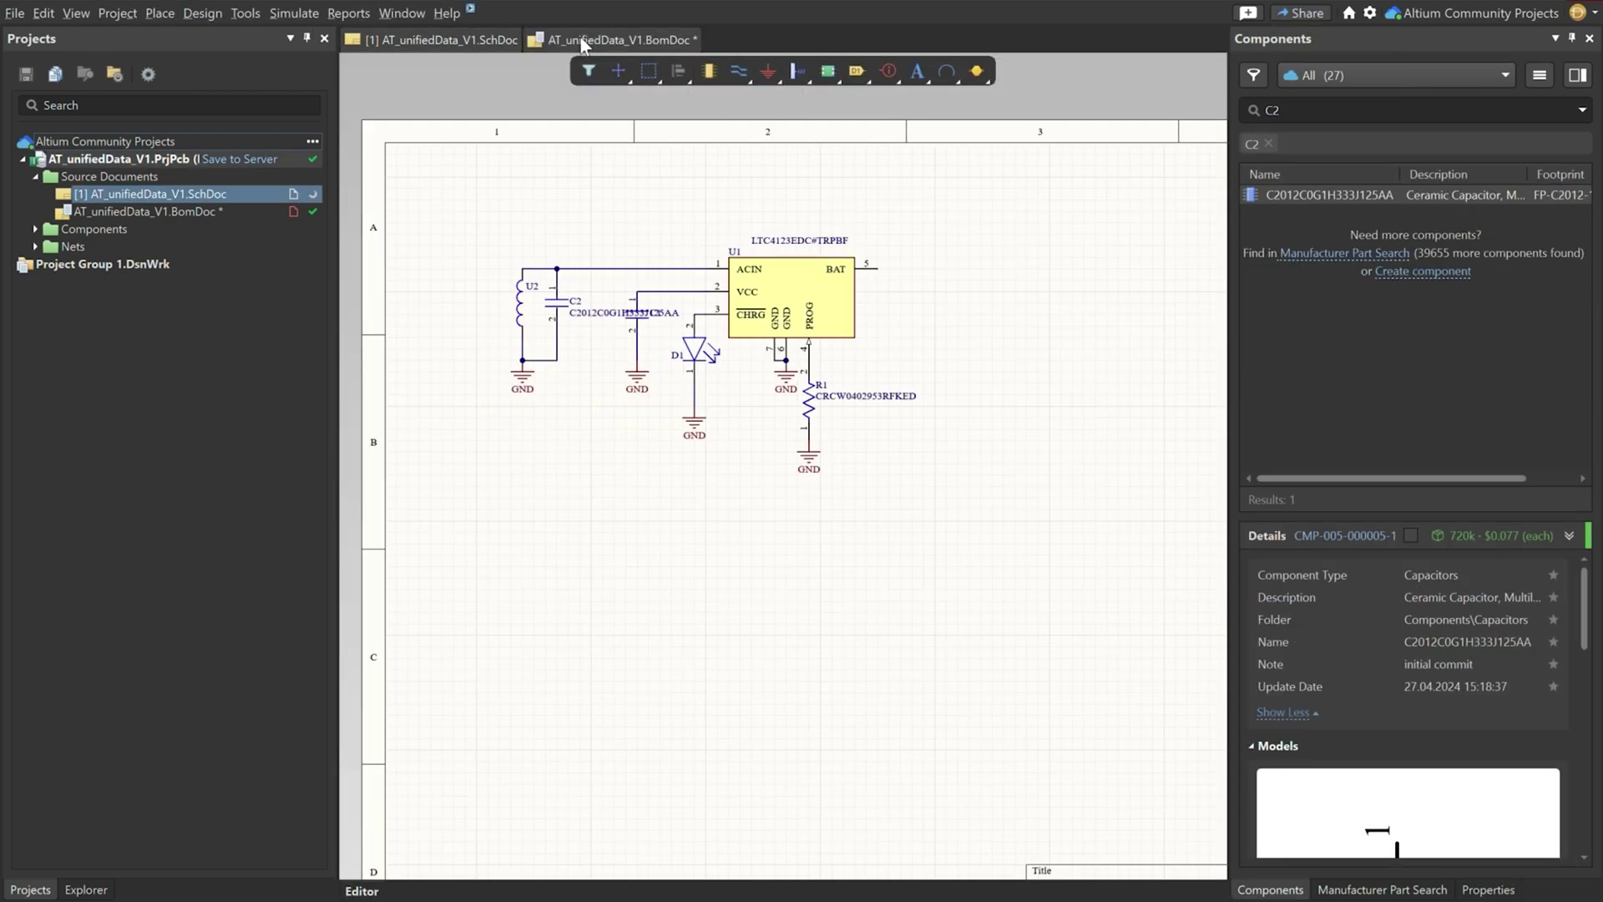
left_click(579, 37)
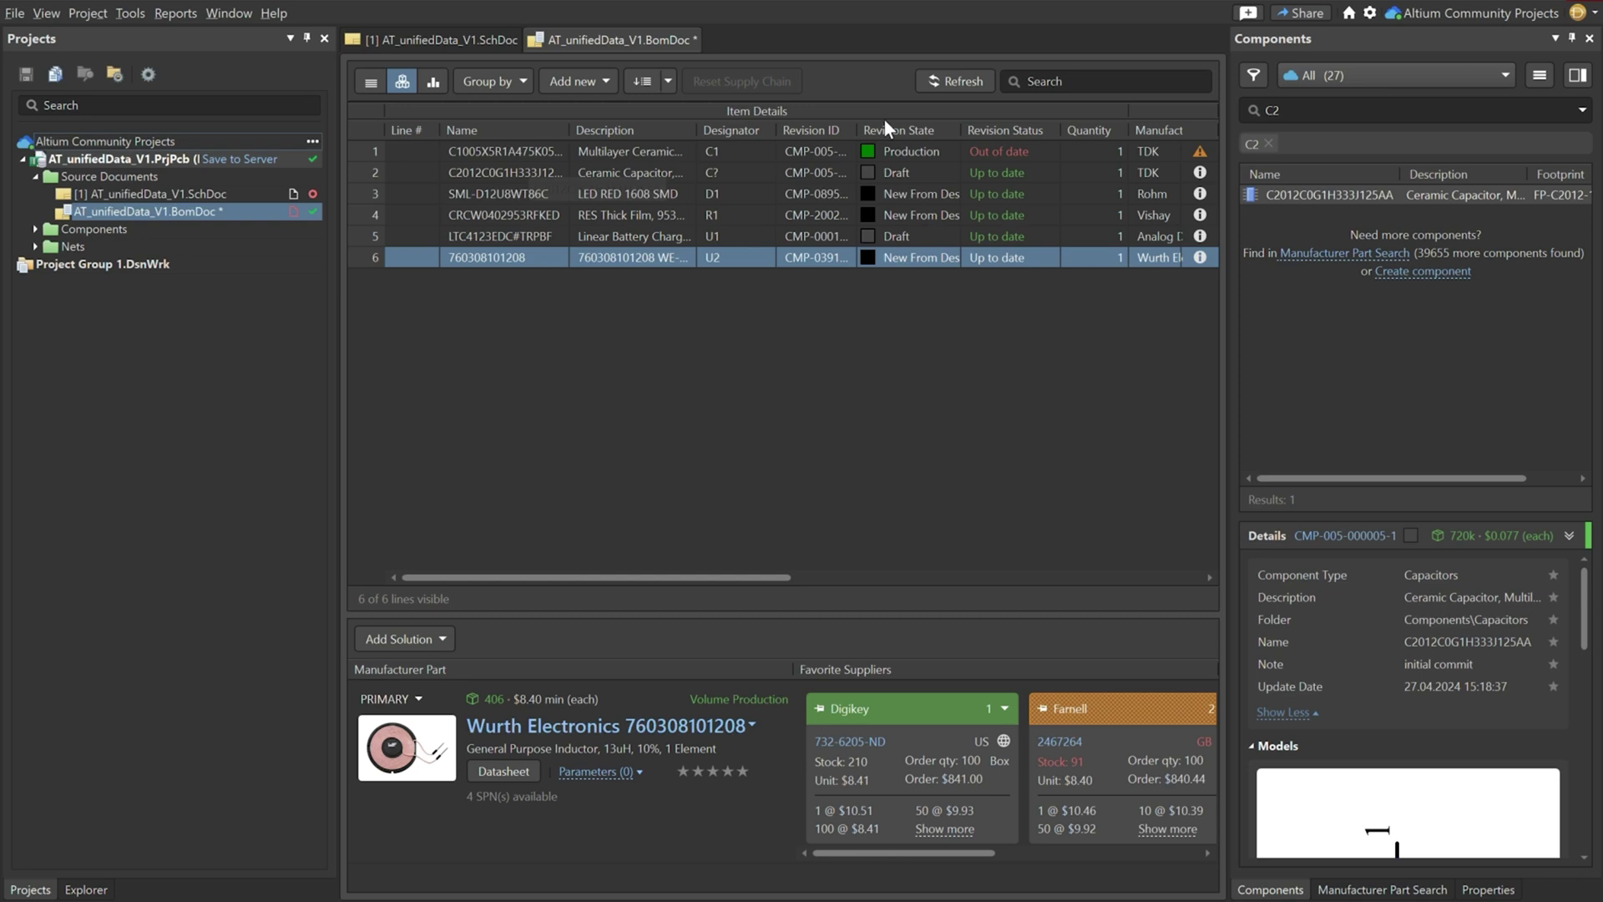
left_click(940, 77)
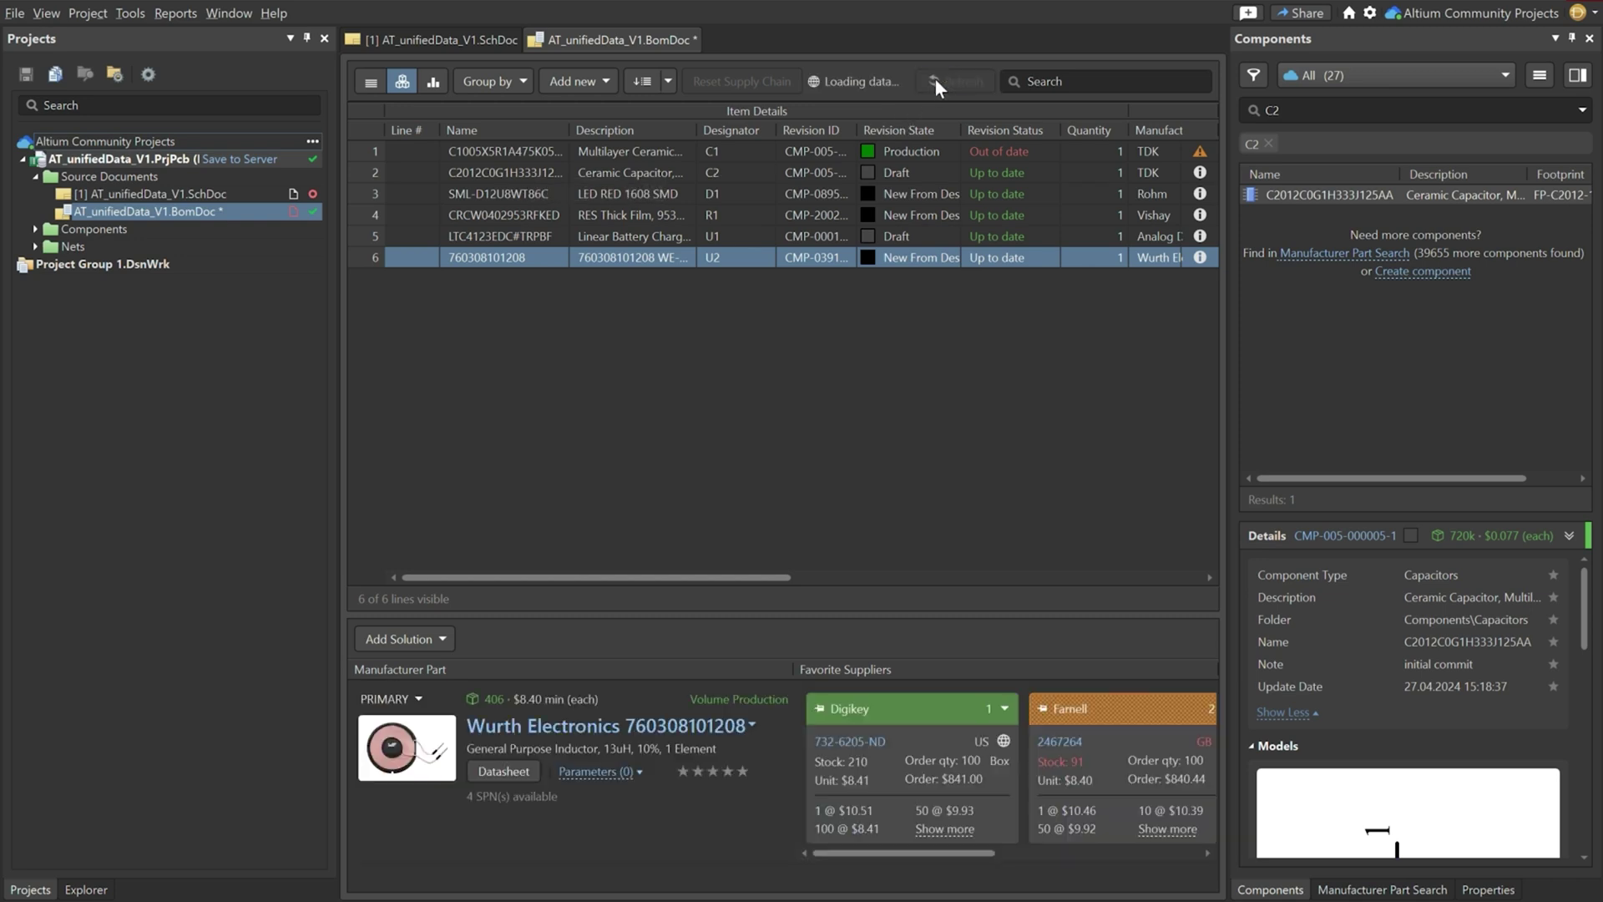
left_click(506, 173)
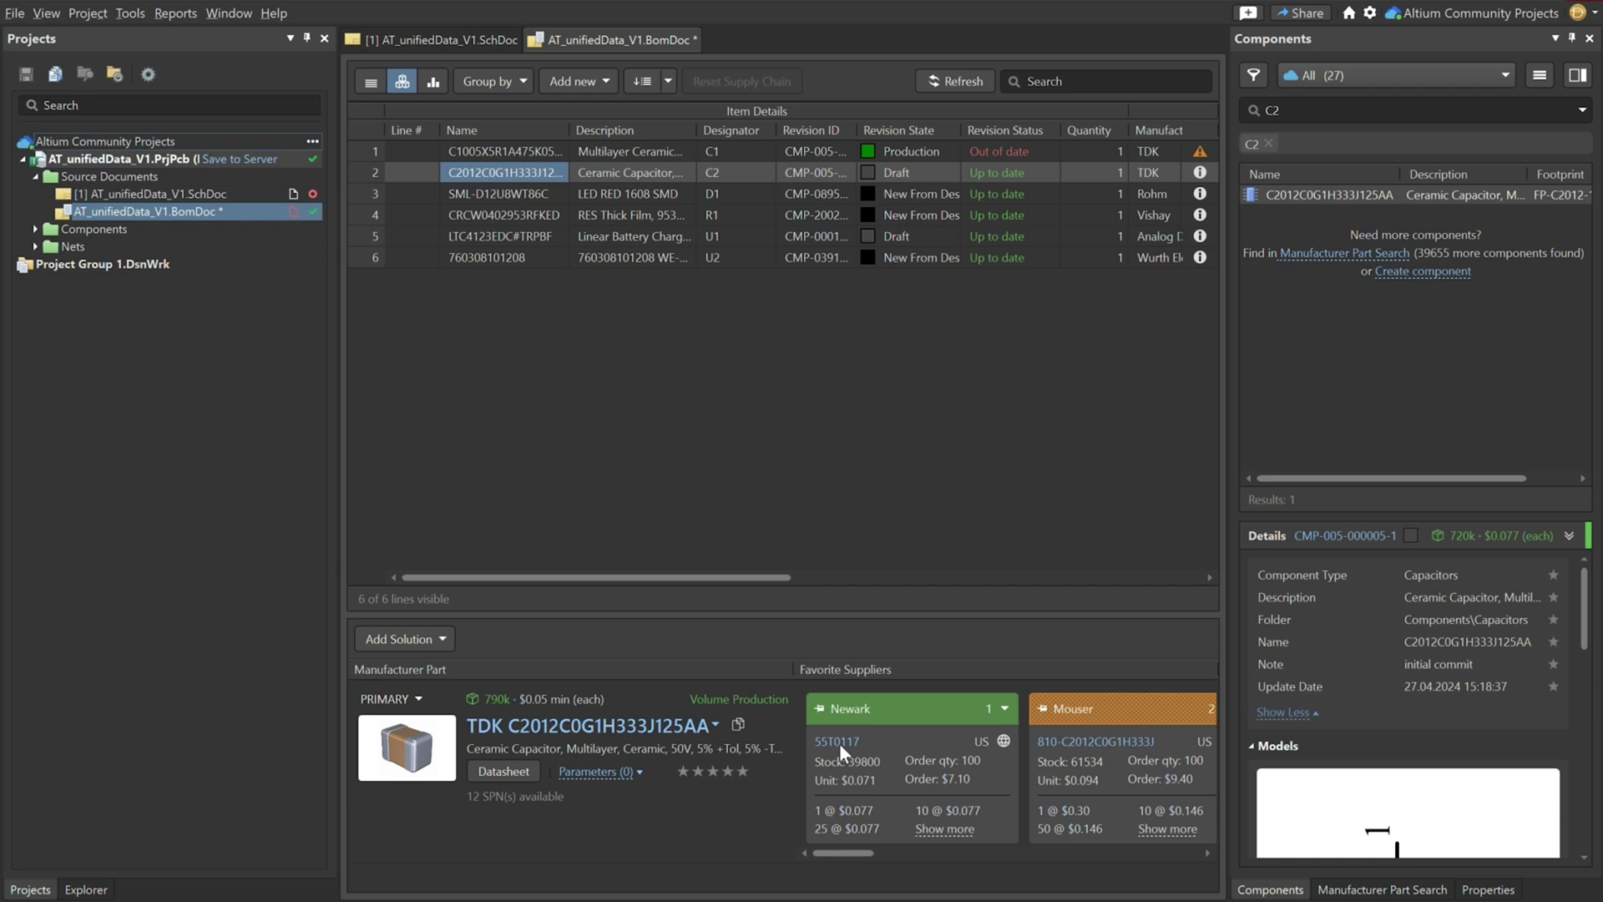
left_click_drag(641, 567, 1015, 575)
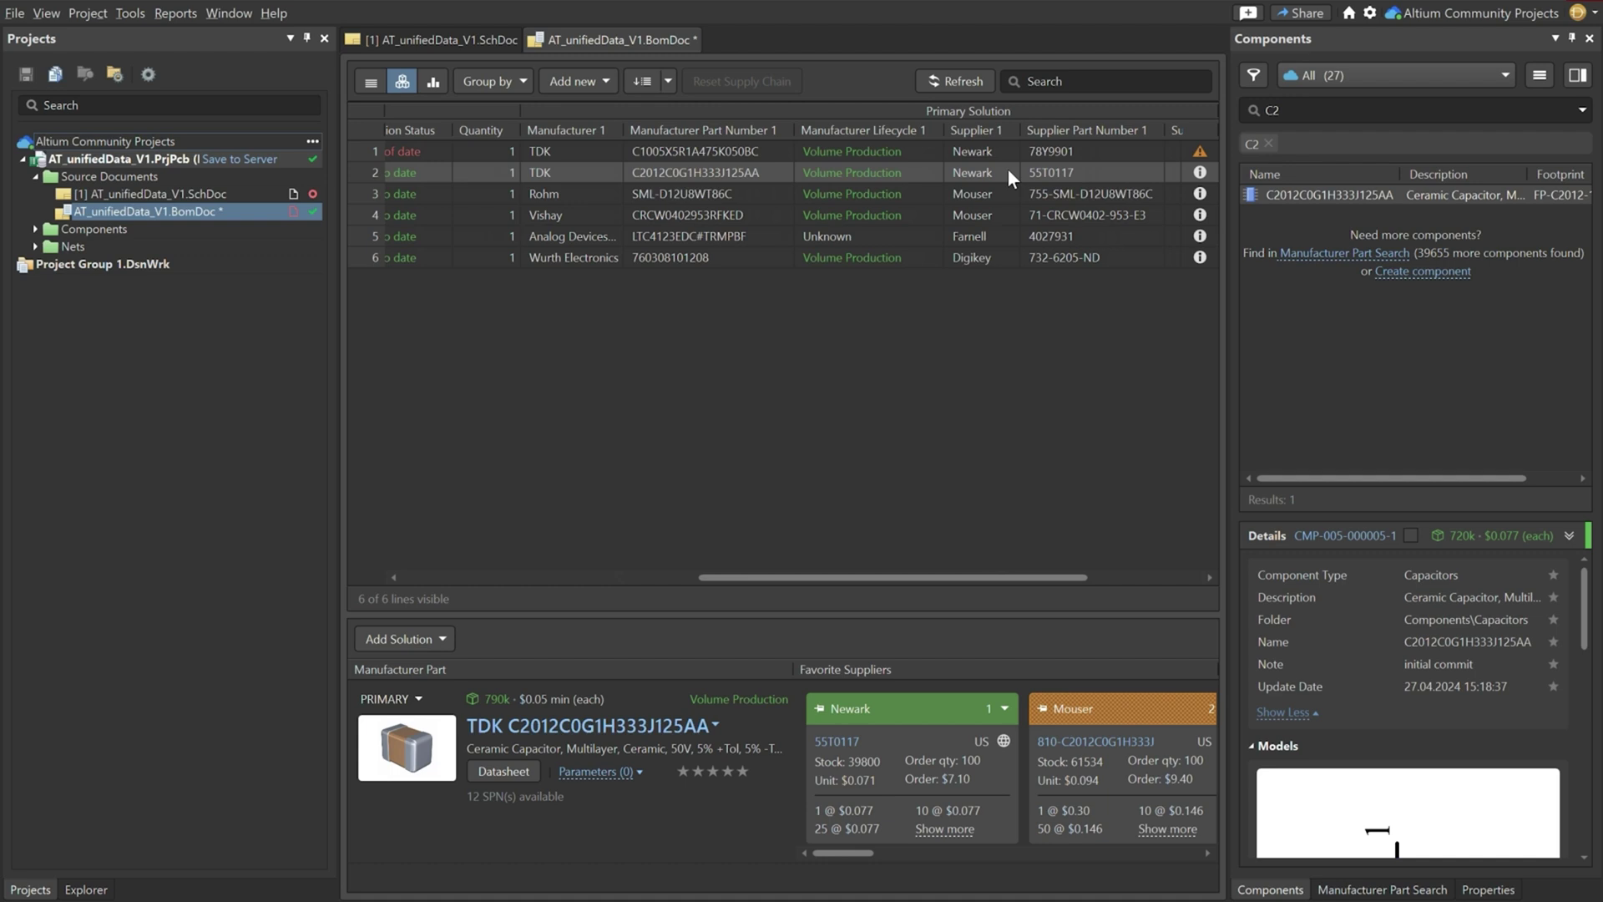
left_click_drag(980, 576, 1088, 568)
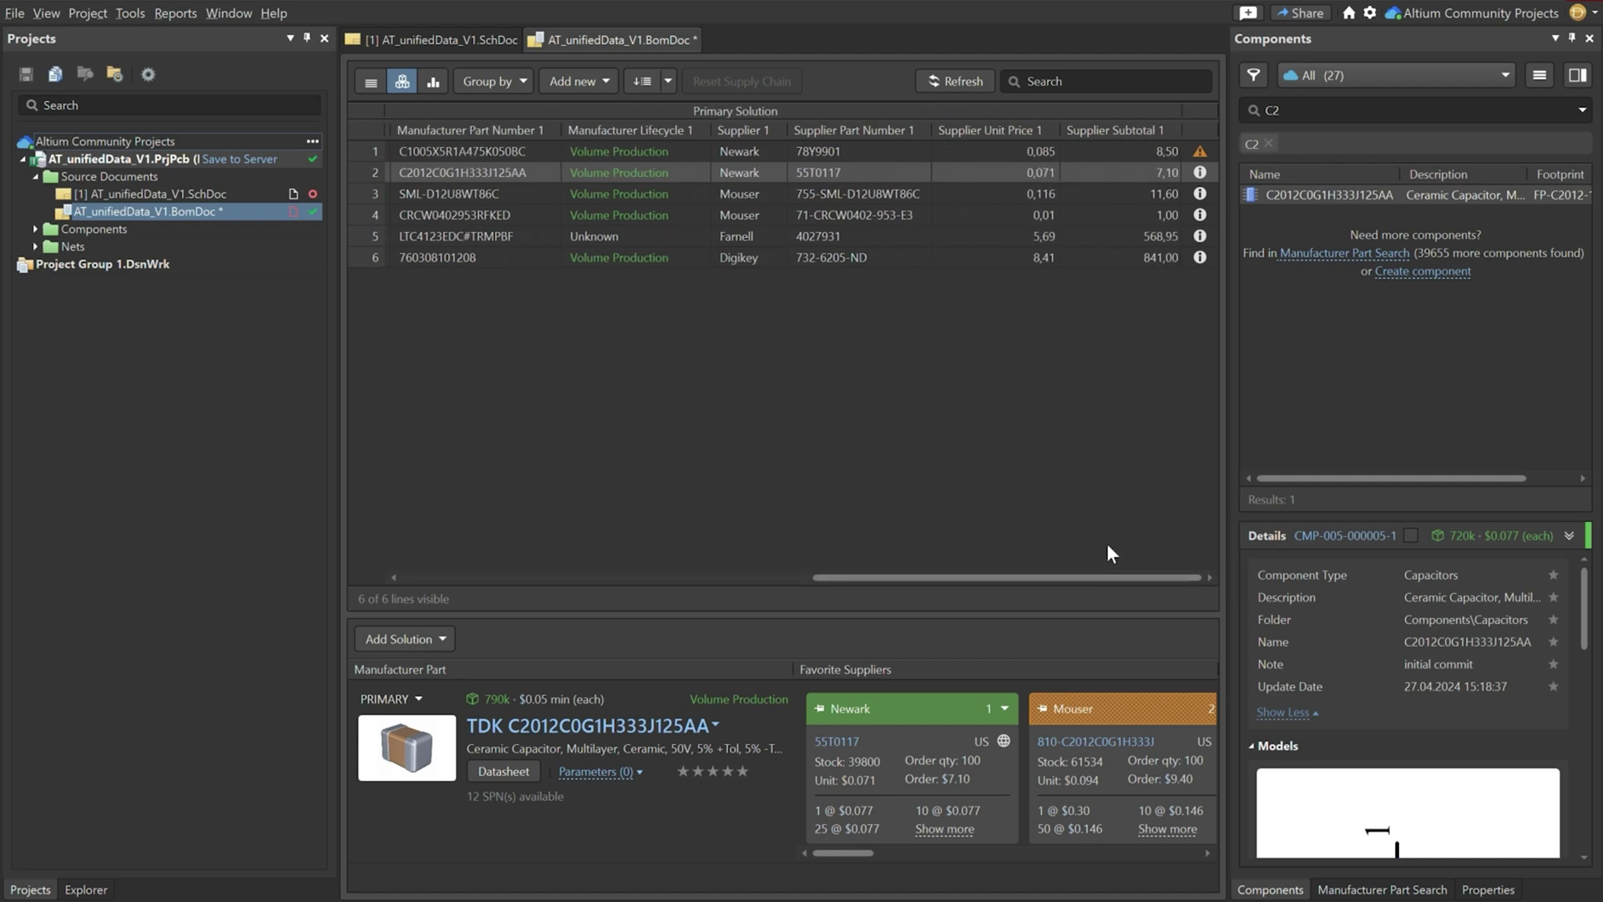
left_click_drag(985, 571, 386, 572)
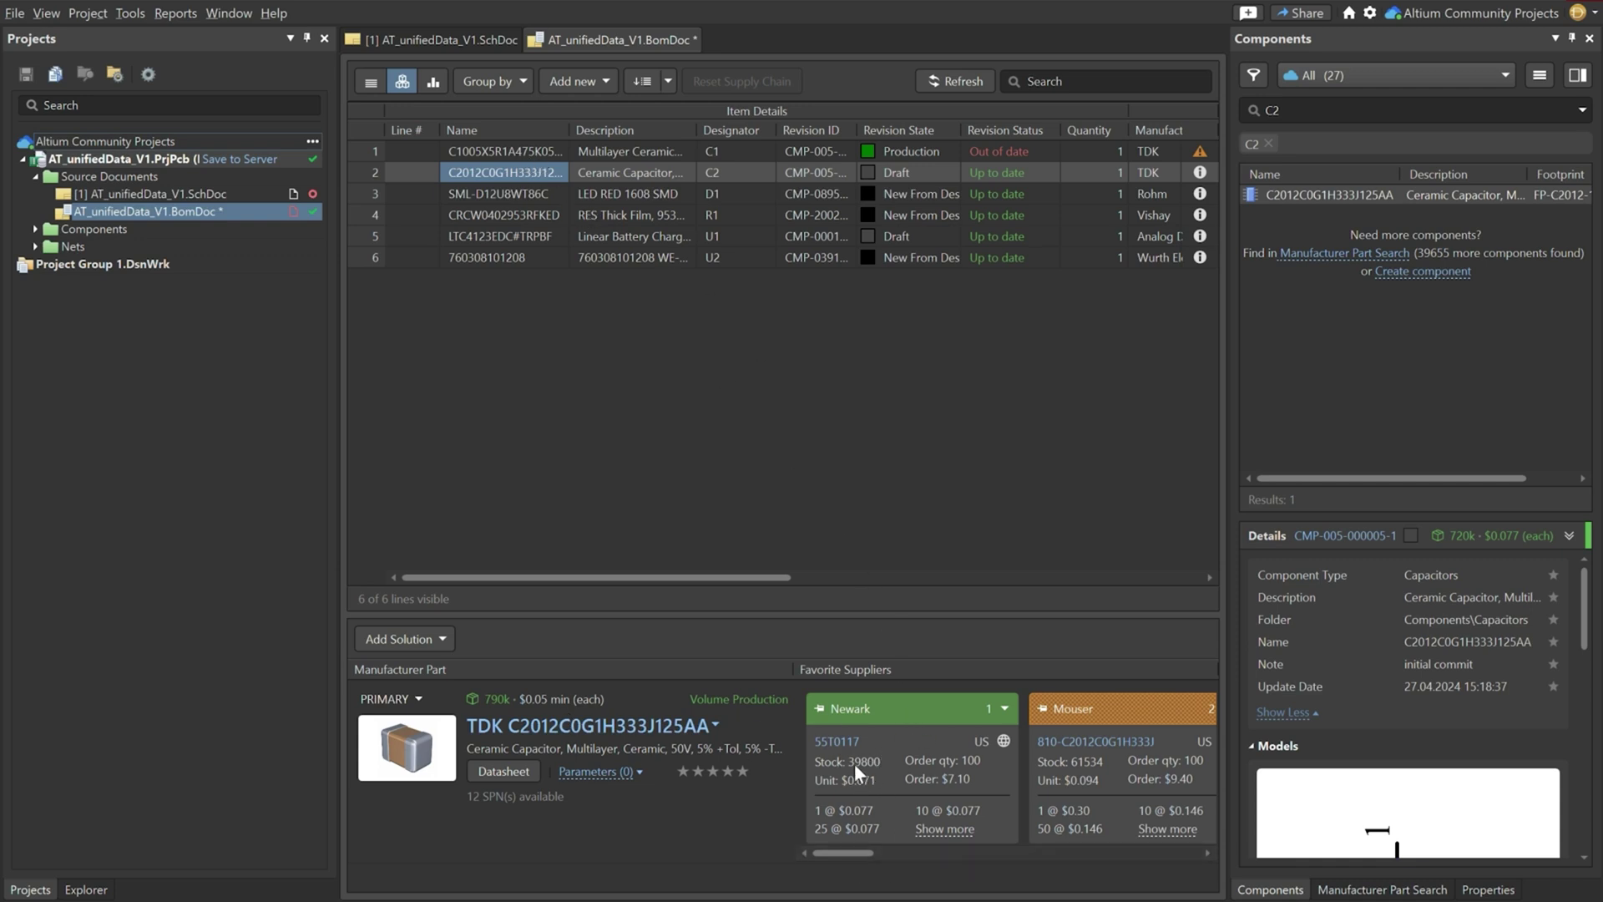
left_click_drag(844, 845, 778, 859)
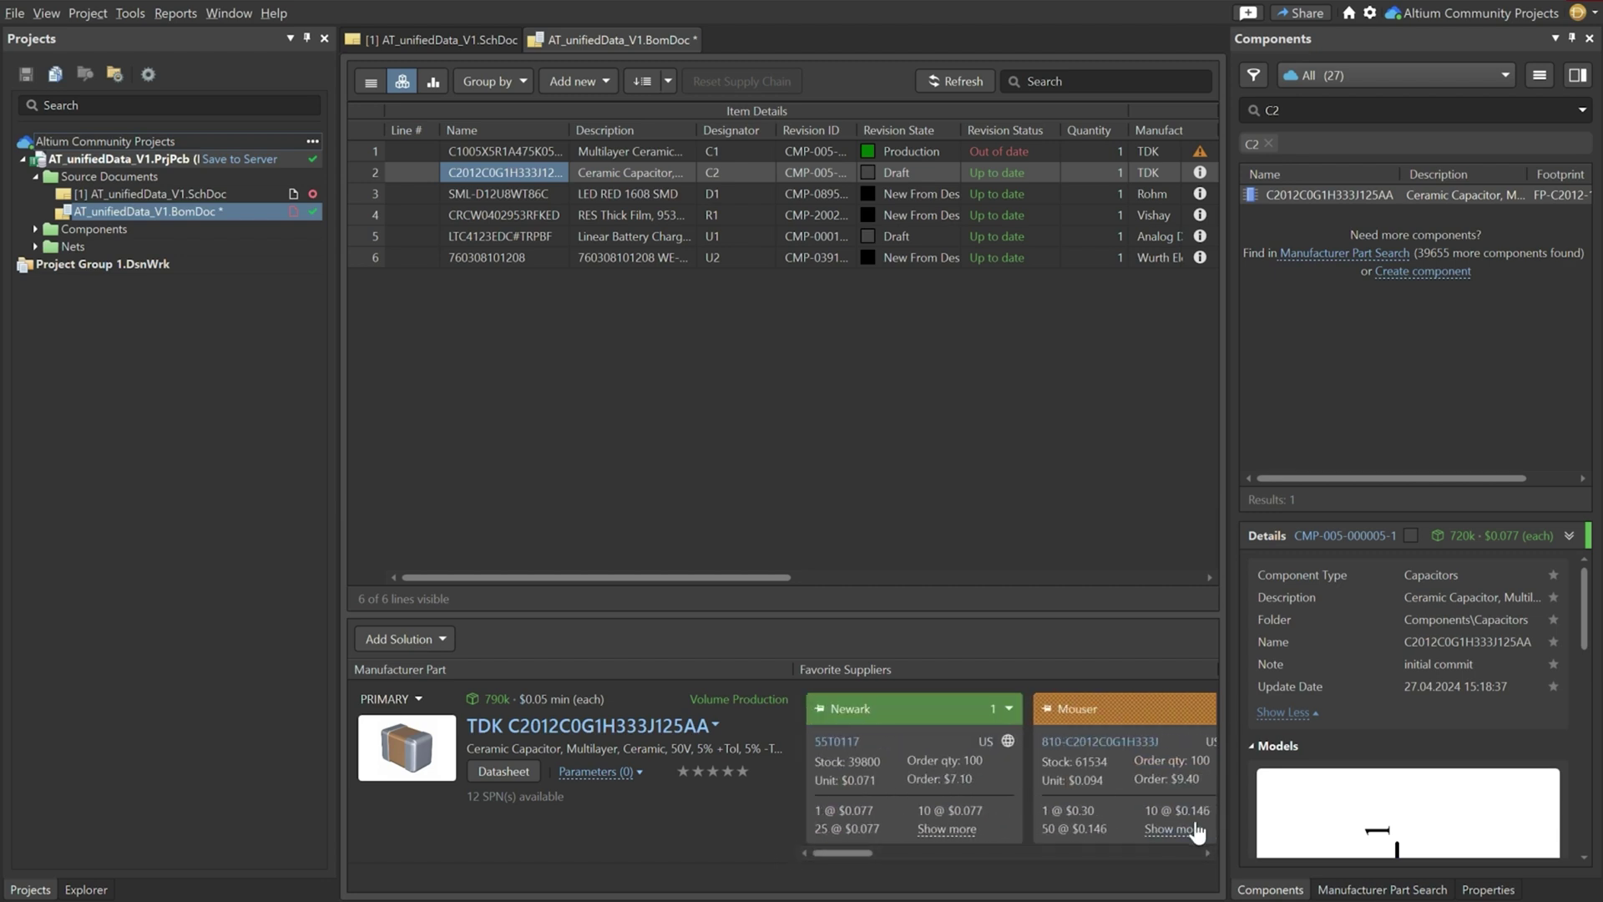
Step: Restrict the project's favorite suppliers to Digikey, Farnell and Mouser
left_click(1488, 890)
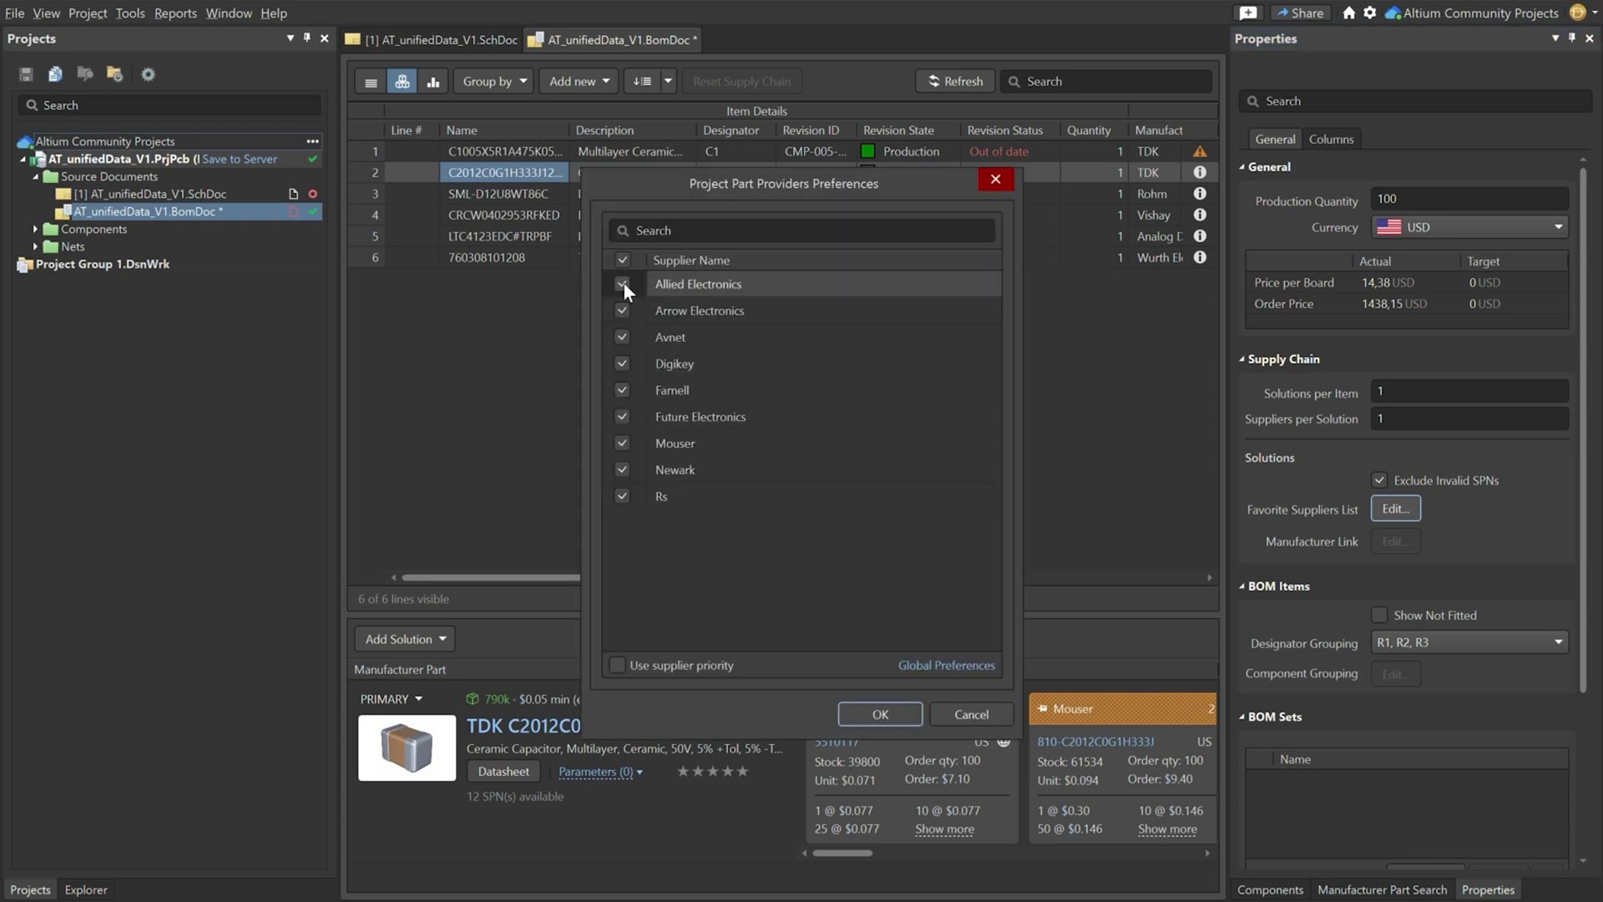
left_click(622, 283)
left_click(622, 311)
left_click(622, 337)
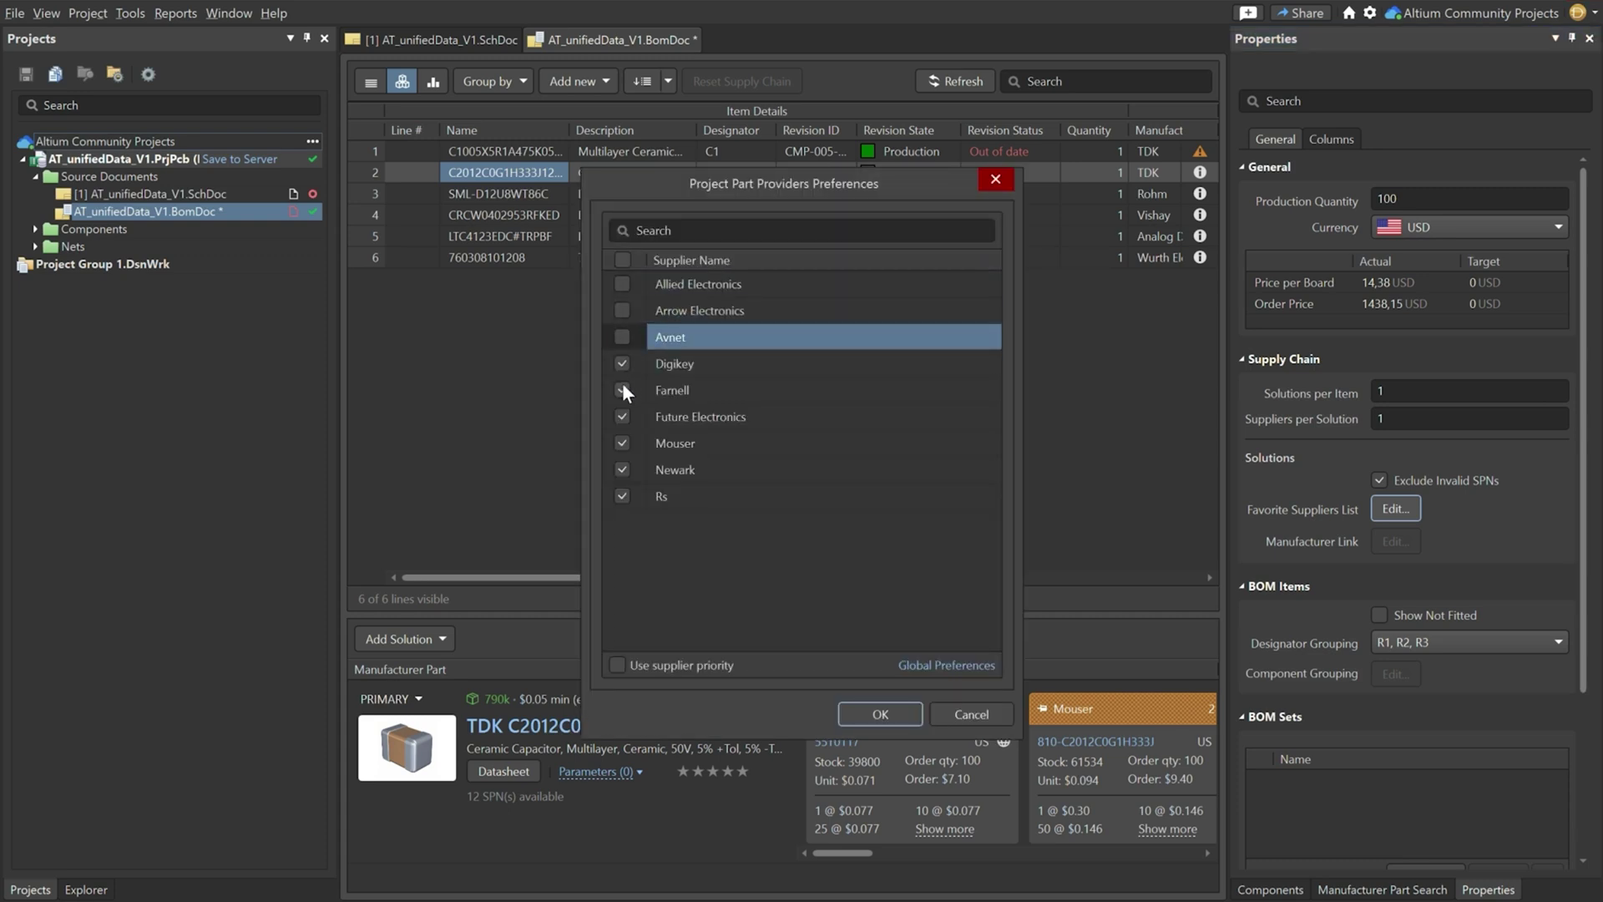
left_click(622, 417)
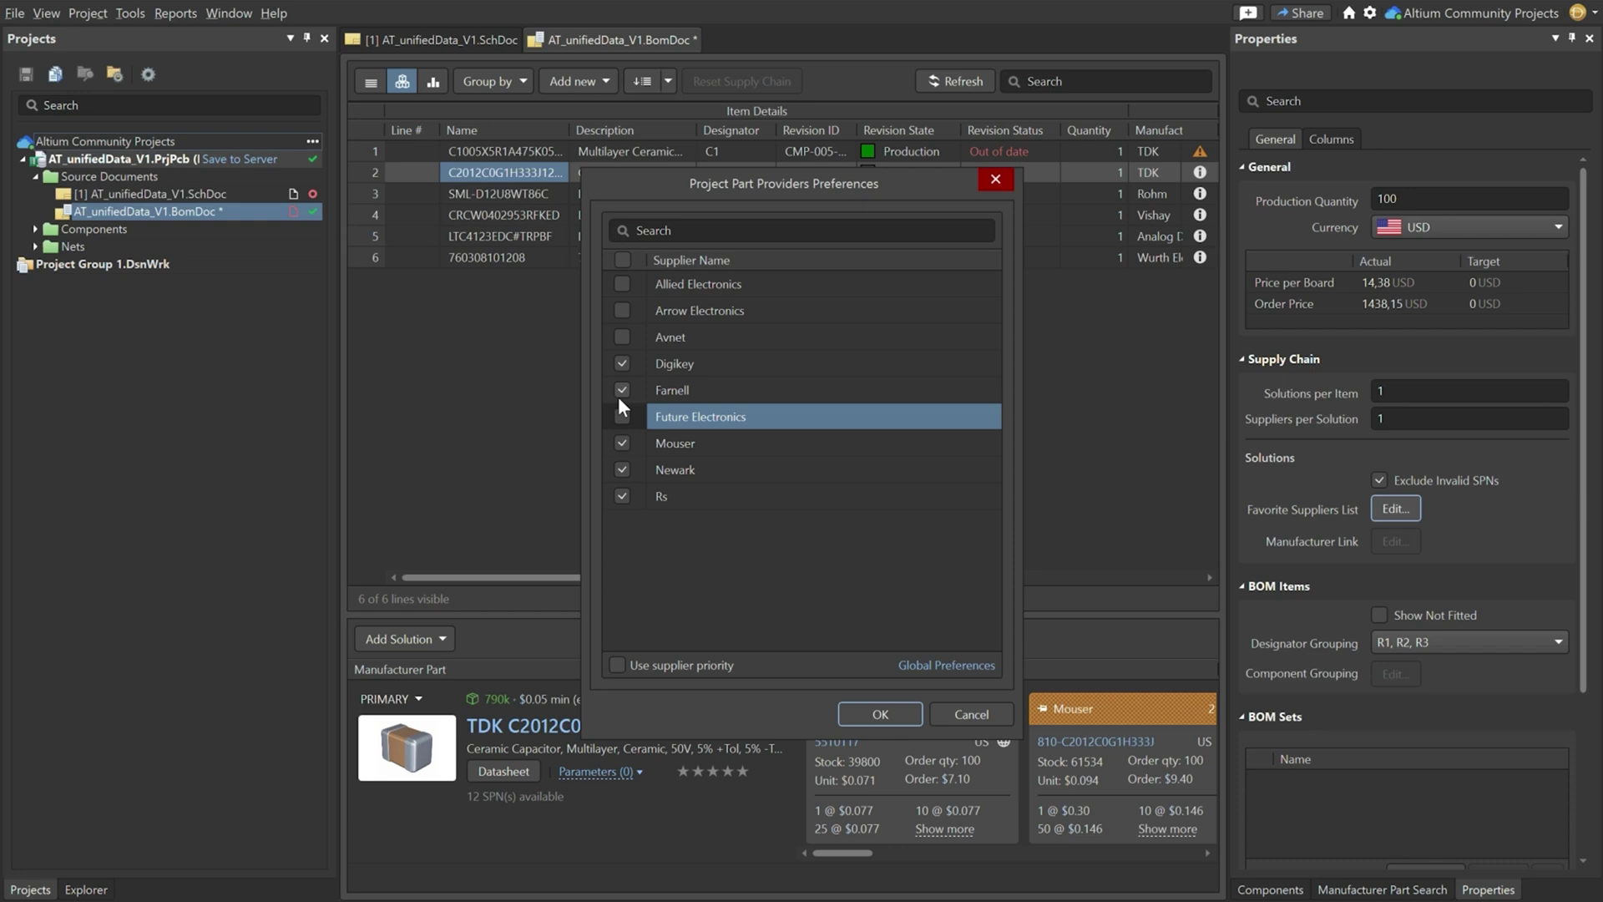
left_click(620, 467)
left_click(620, 495)
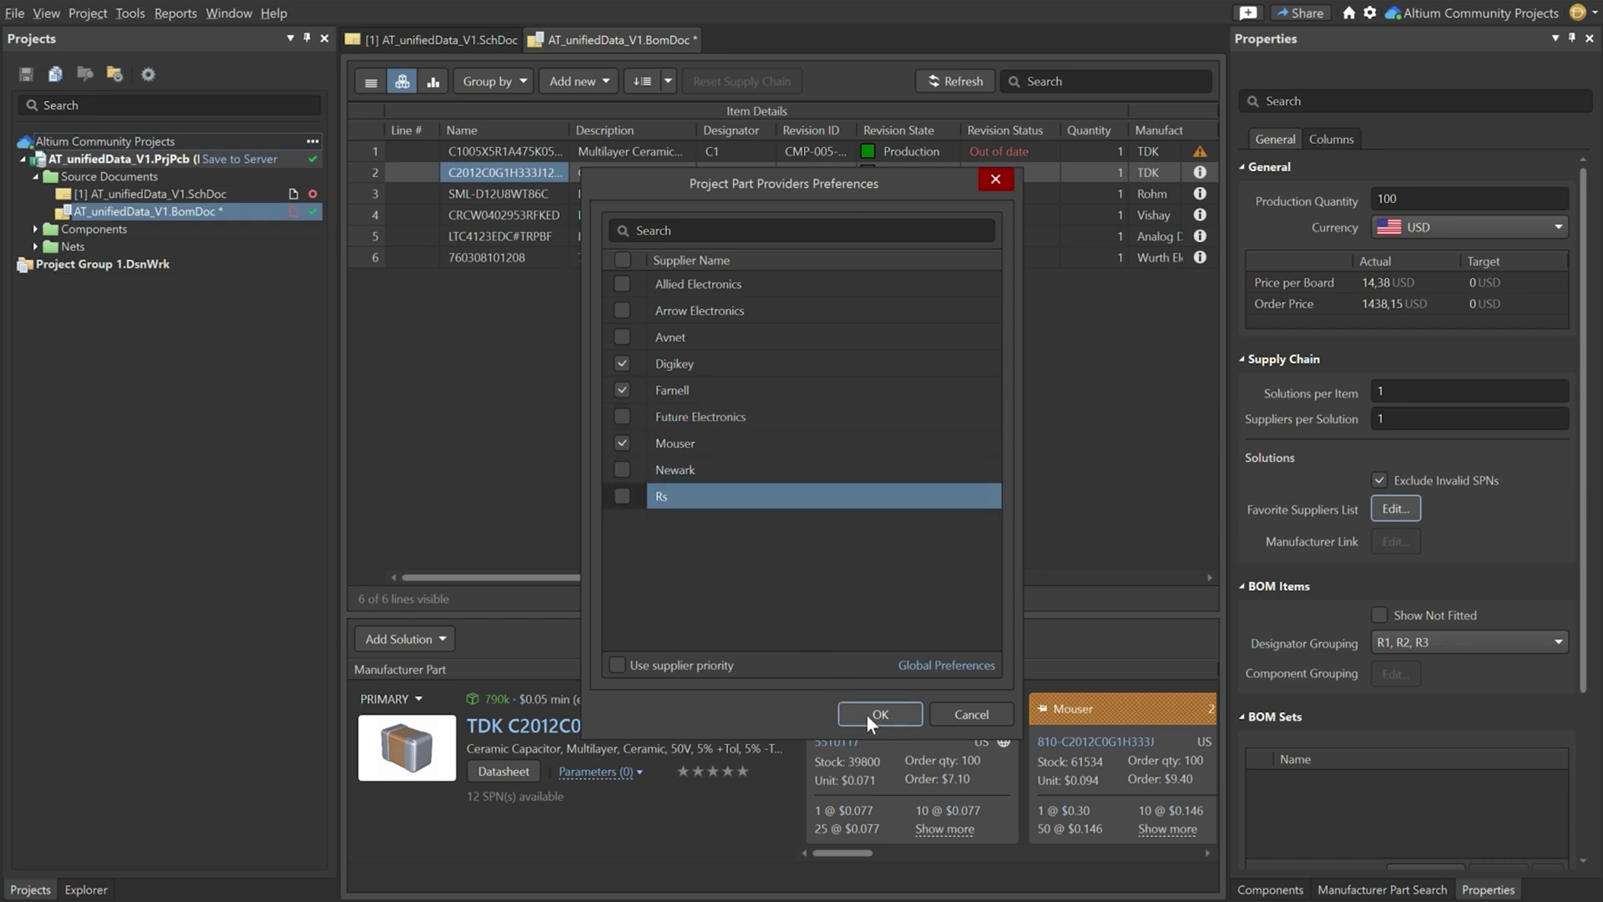
left_click(873, 715)
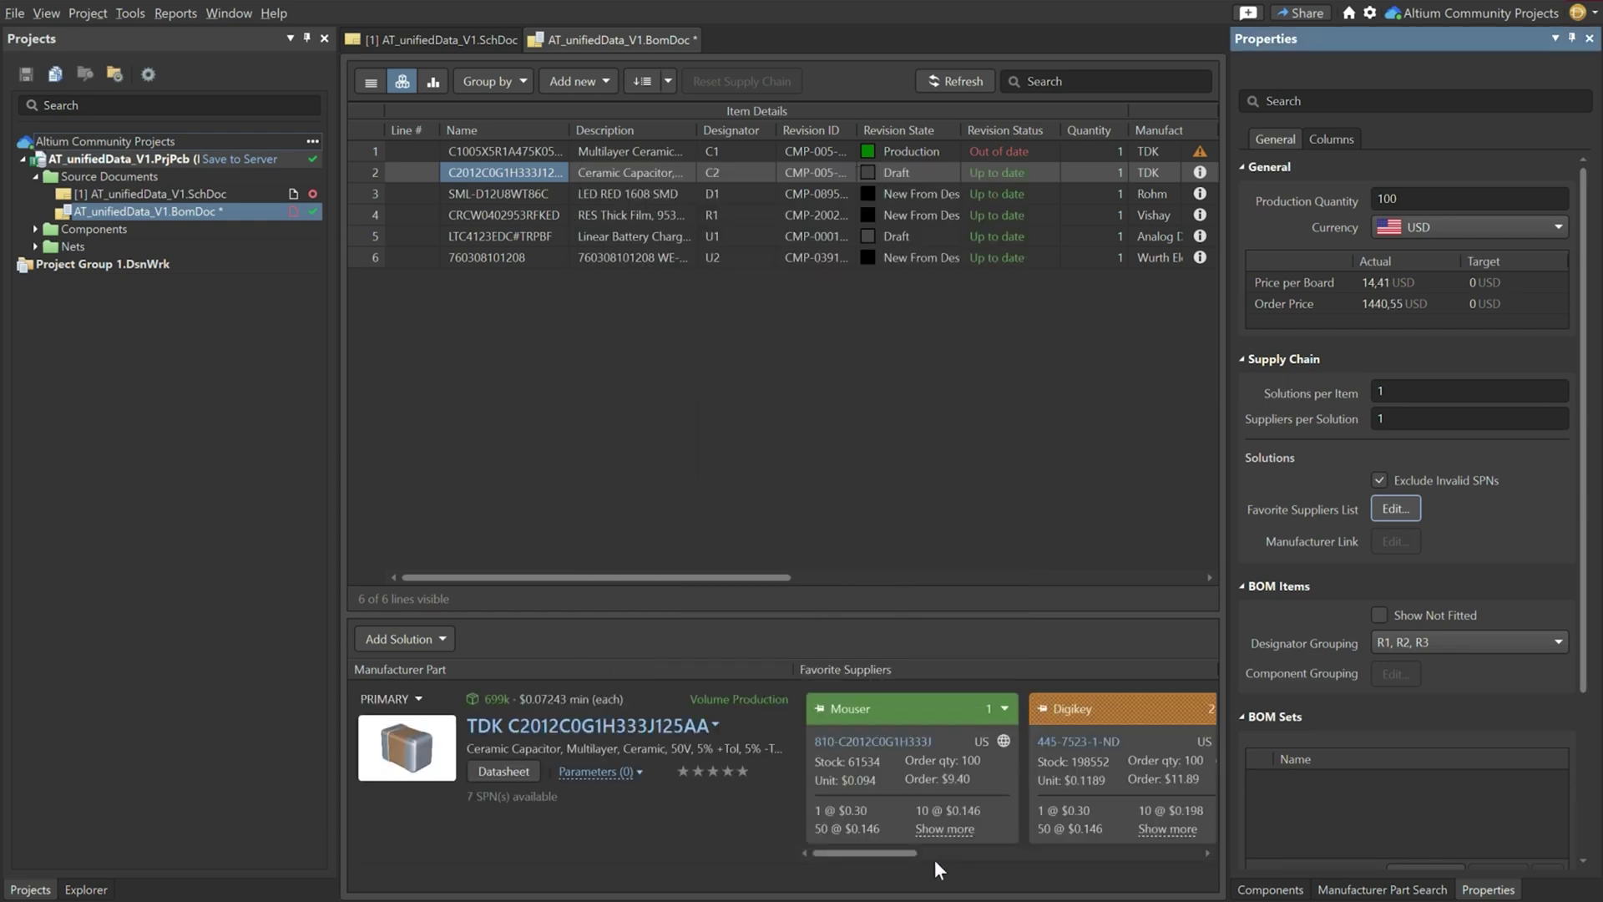
Step: Examine capacitor C2's favorite supplier offers and its primary solution data in the bill of materials
left_click_drag(878, 854, 758, 853)
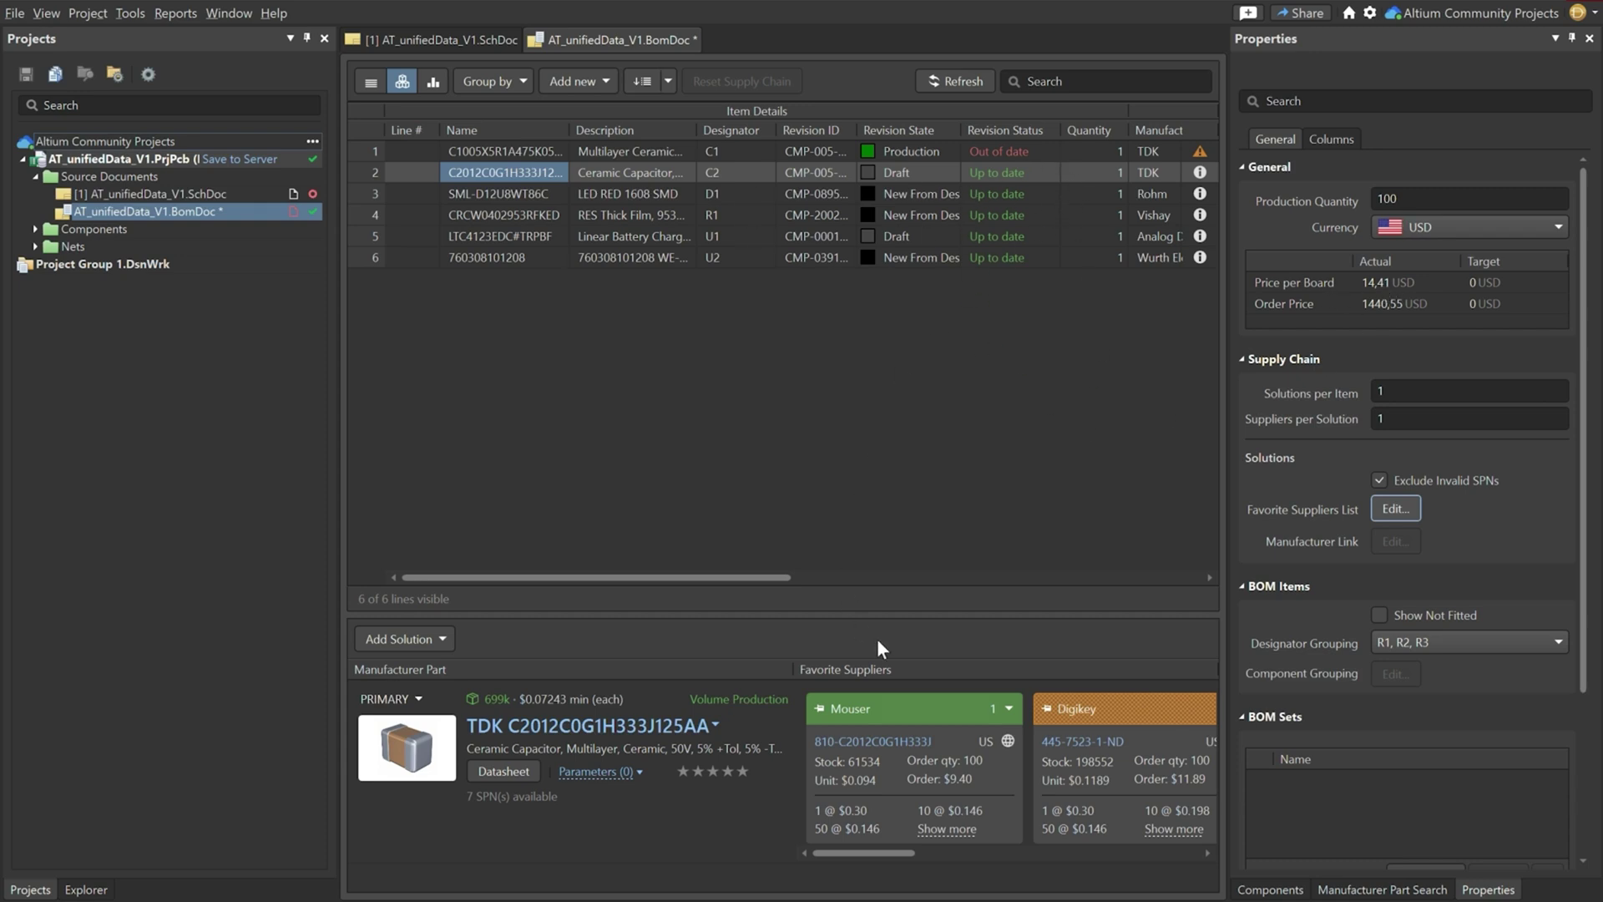
scroll(1032, 181, "right", 5)
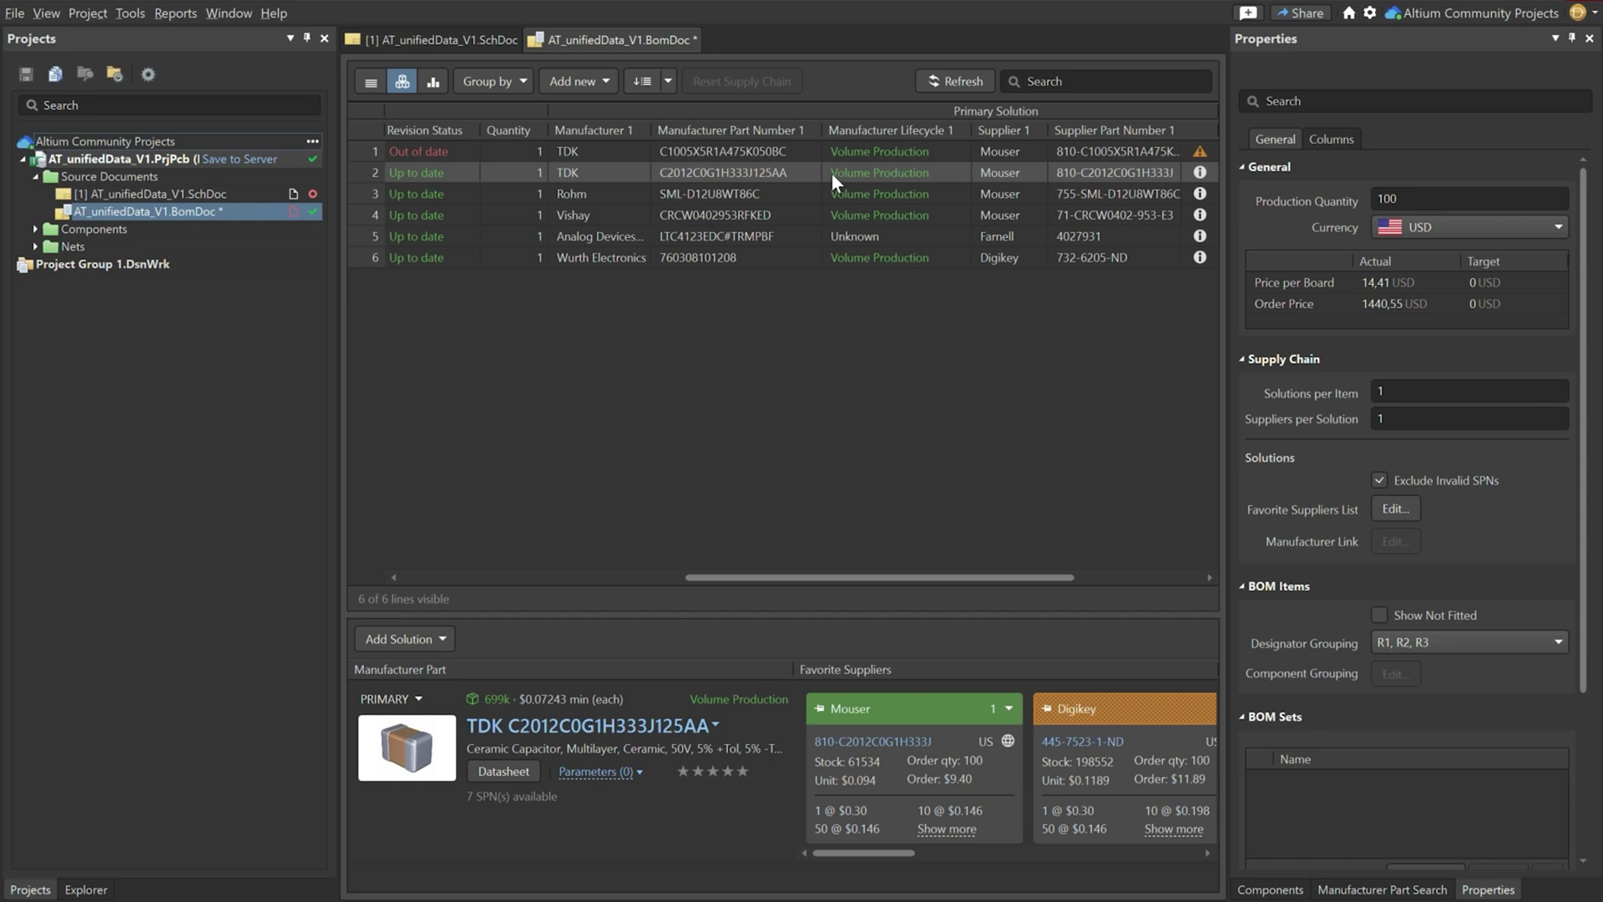
left_click_drag(930, 578, 452, 33)
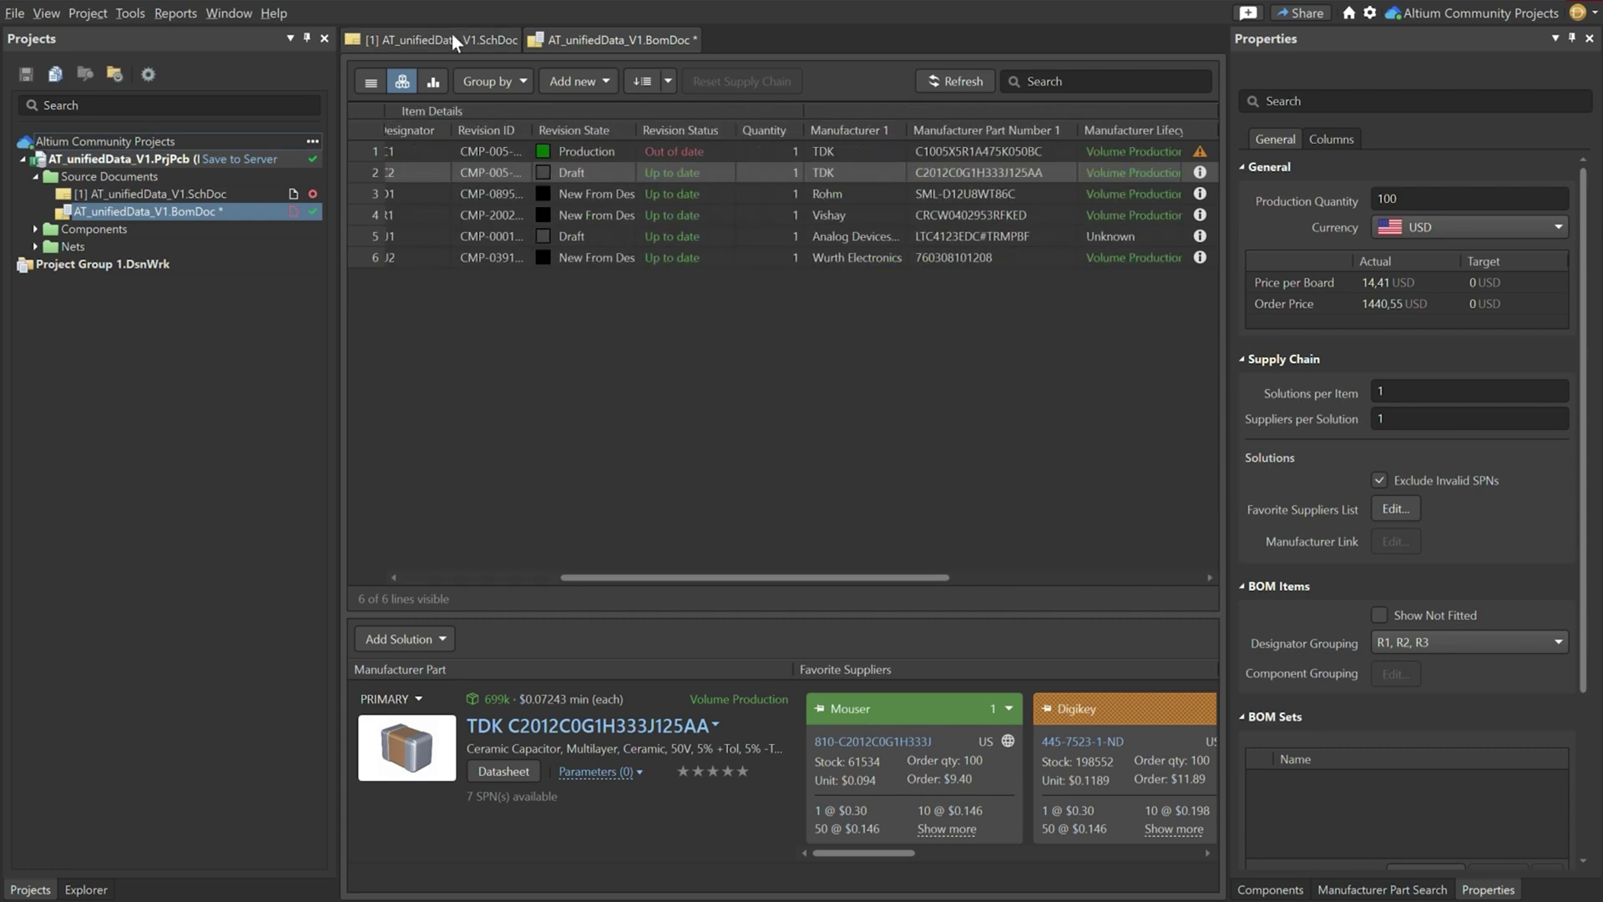
left_click(443, 40)
left_click(605, 492)
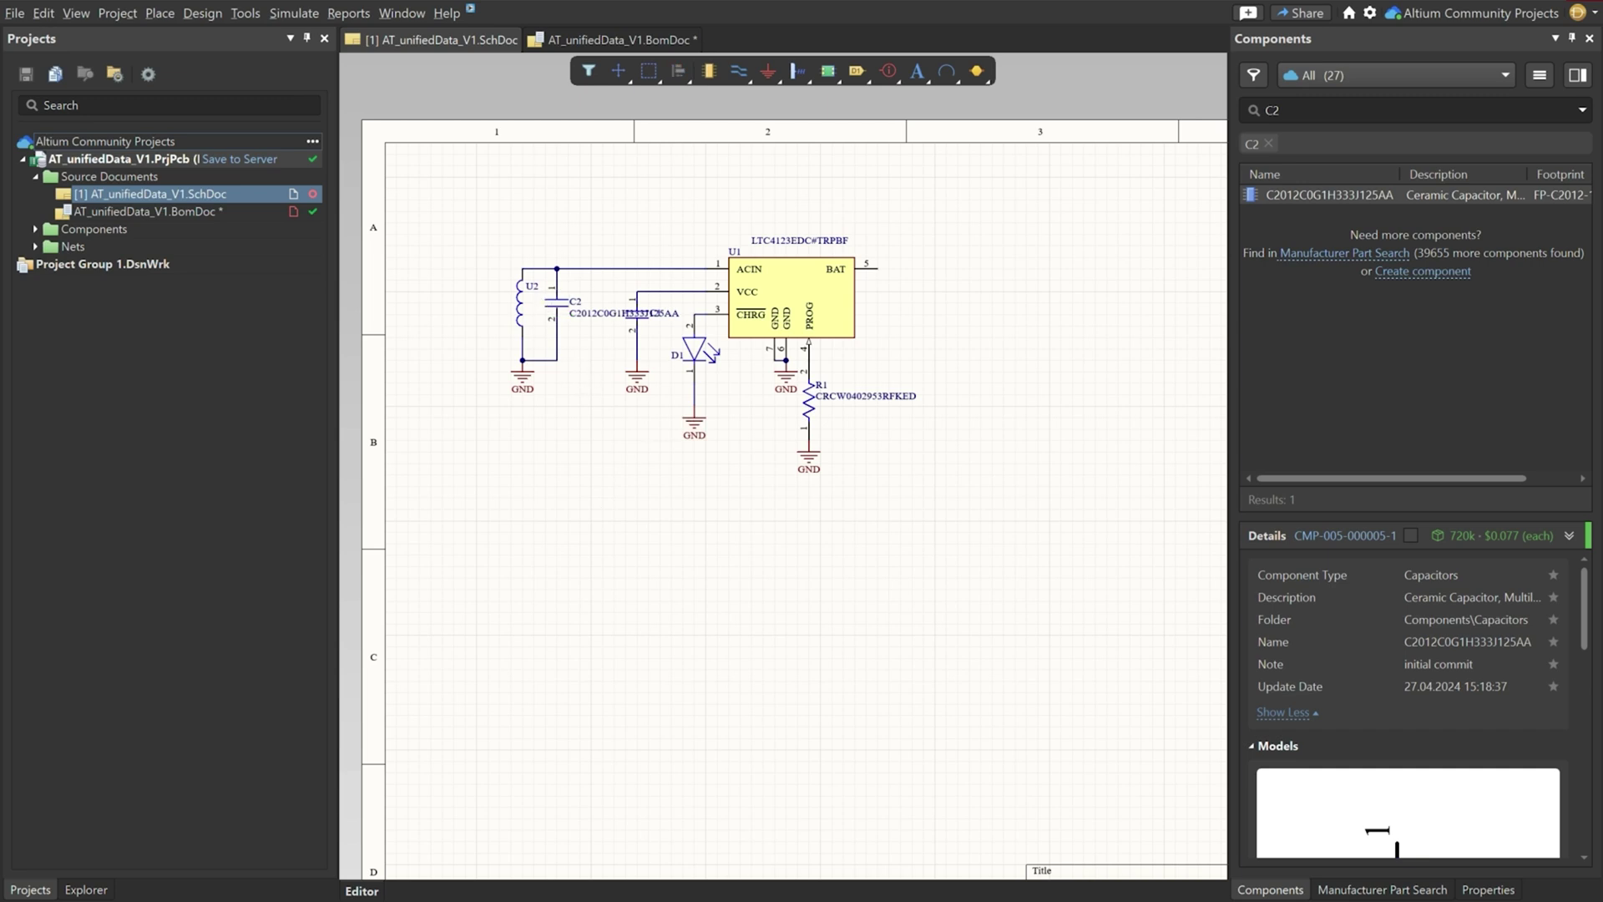
left_click(659, 39)
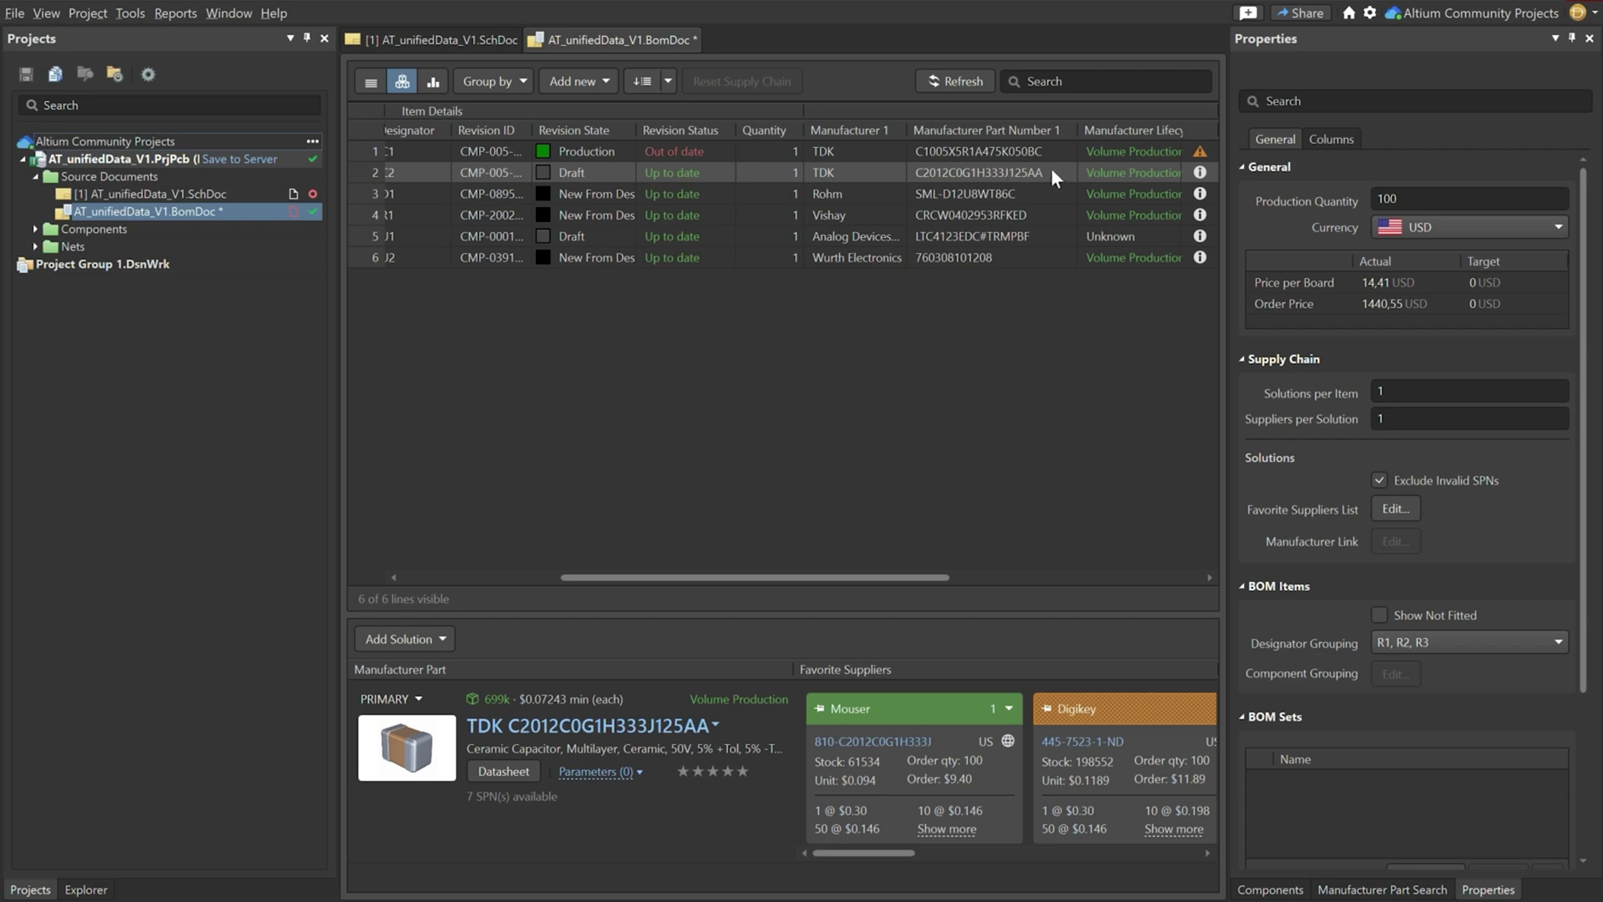
Step: Open the C2012C0G1H333J125AA component for editing from the schematic's component library and read through its description
left_click(442, 34)
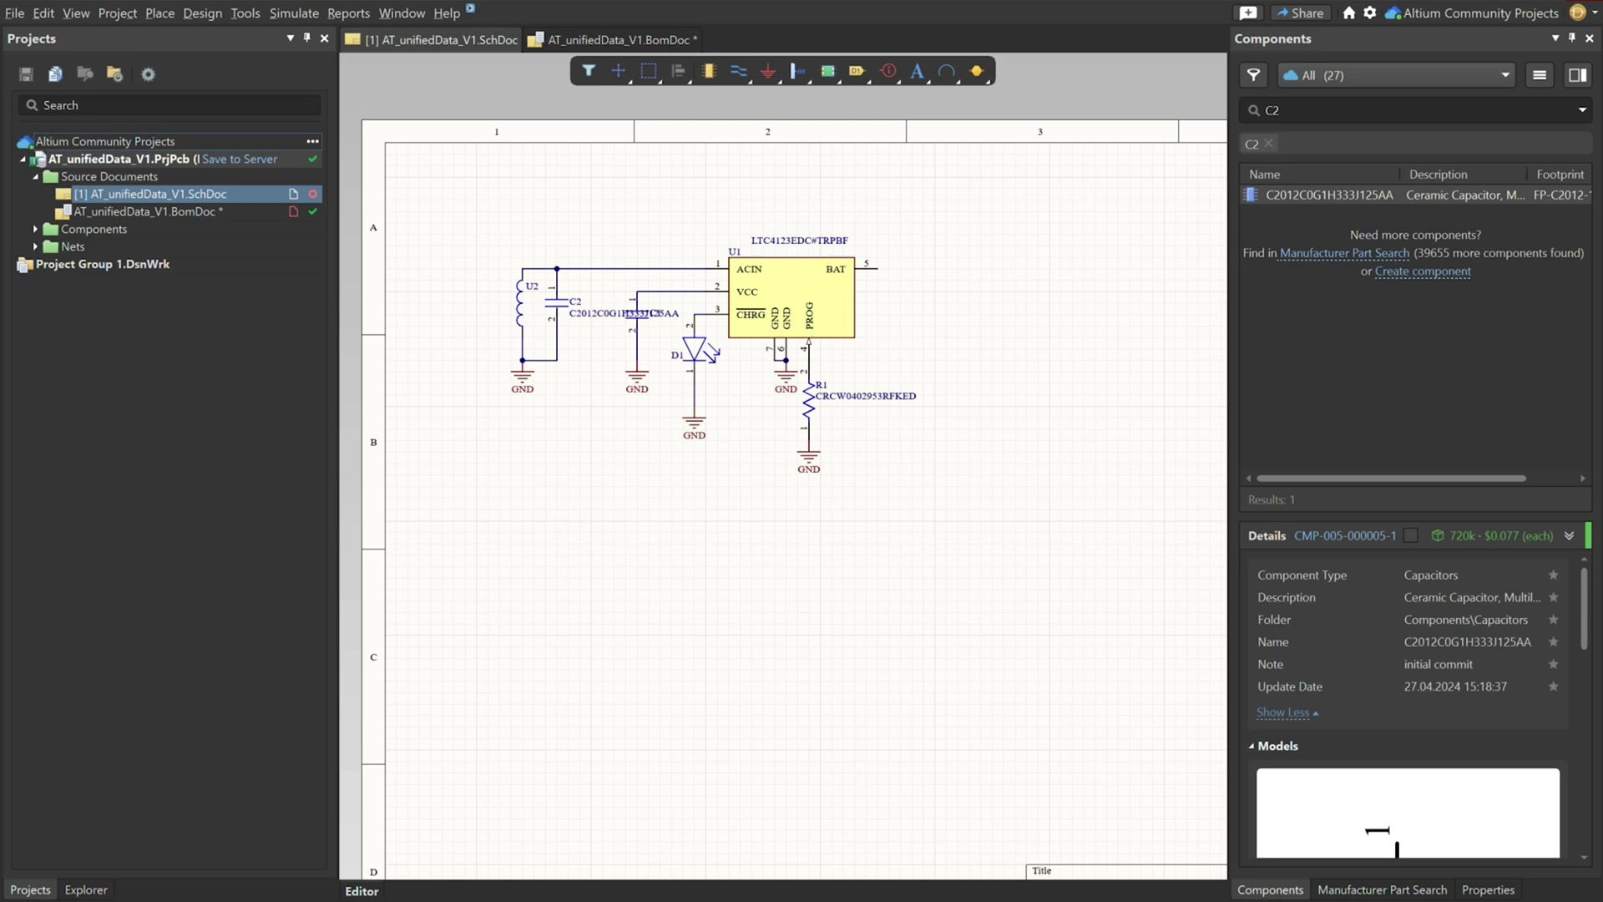
right_click(1299, 193)
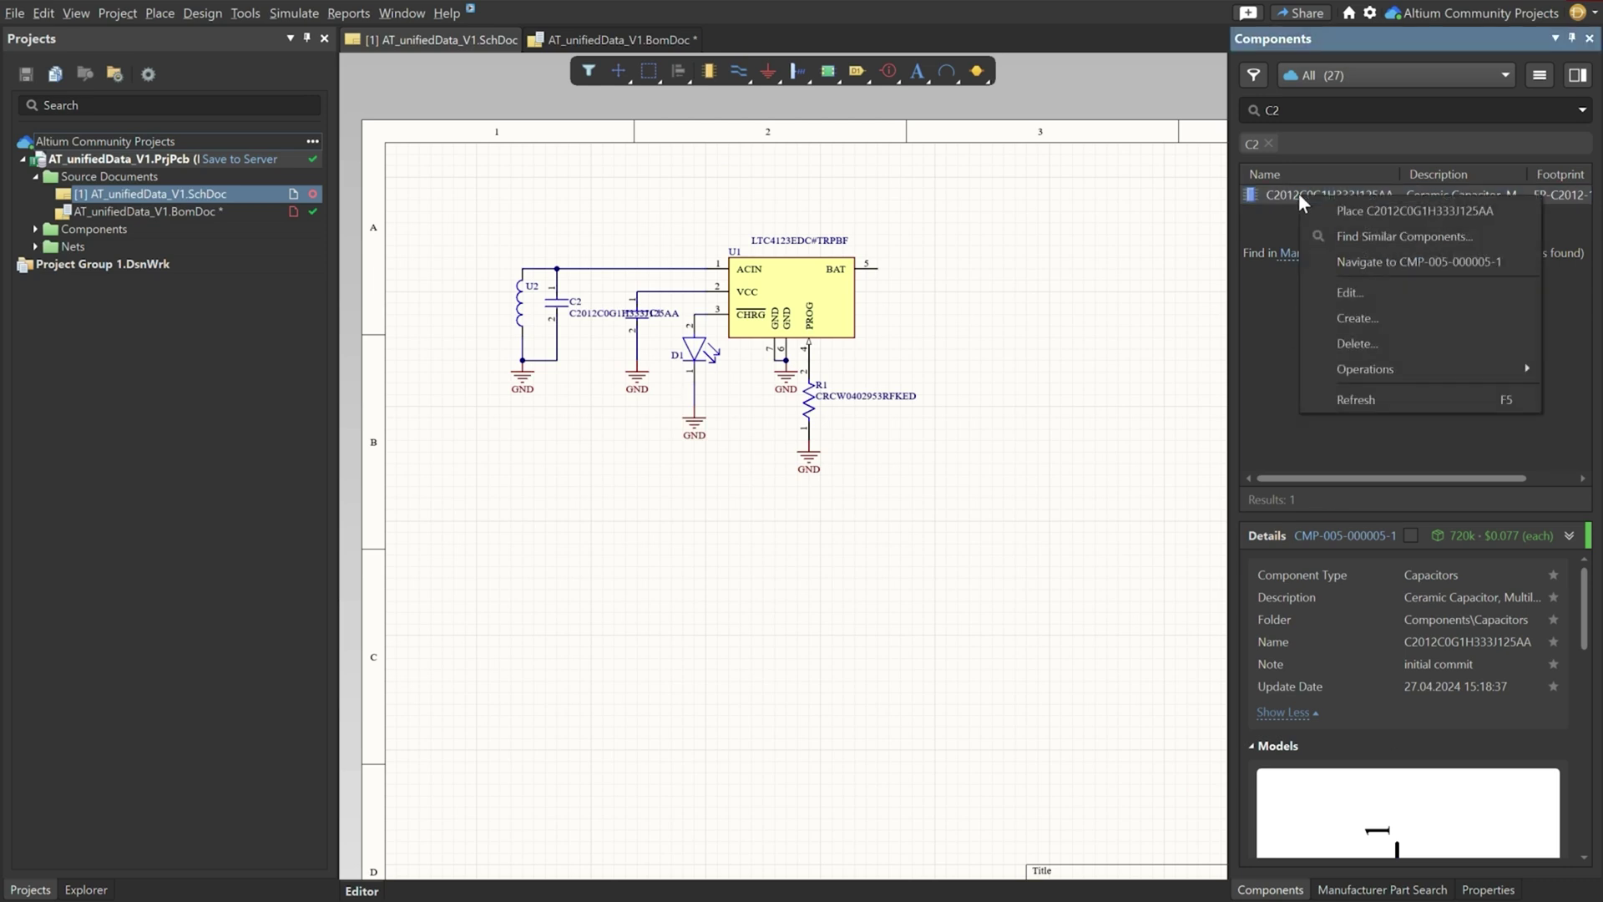
left_click(1370, 292)
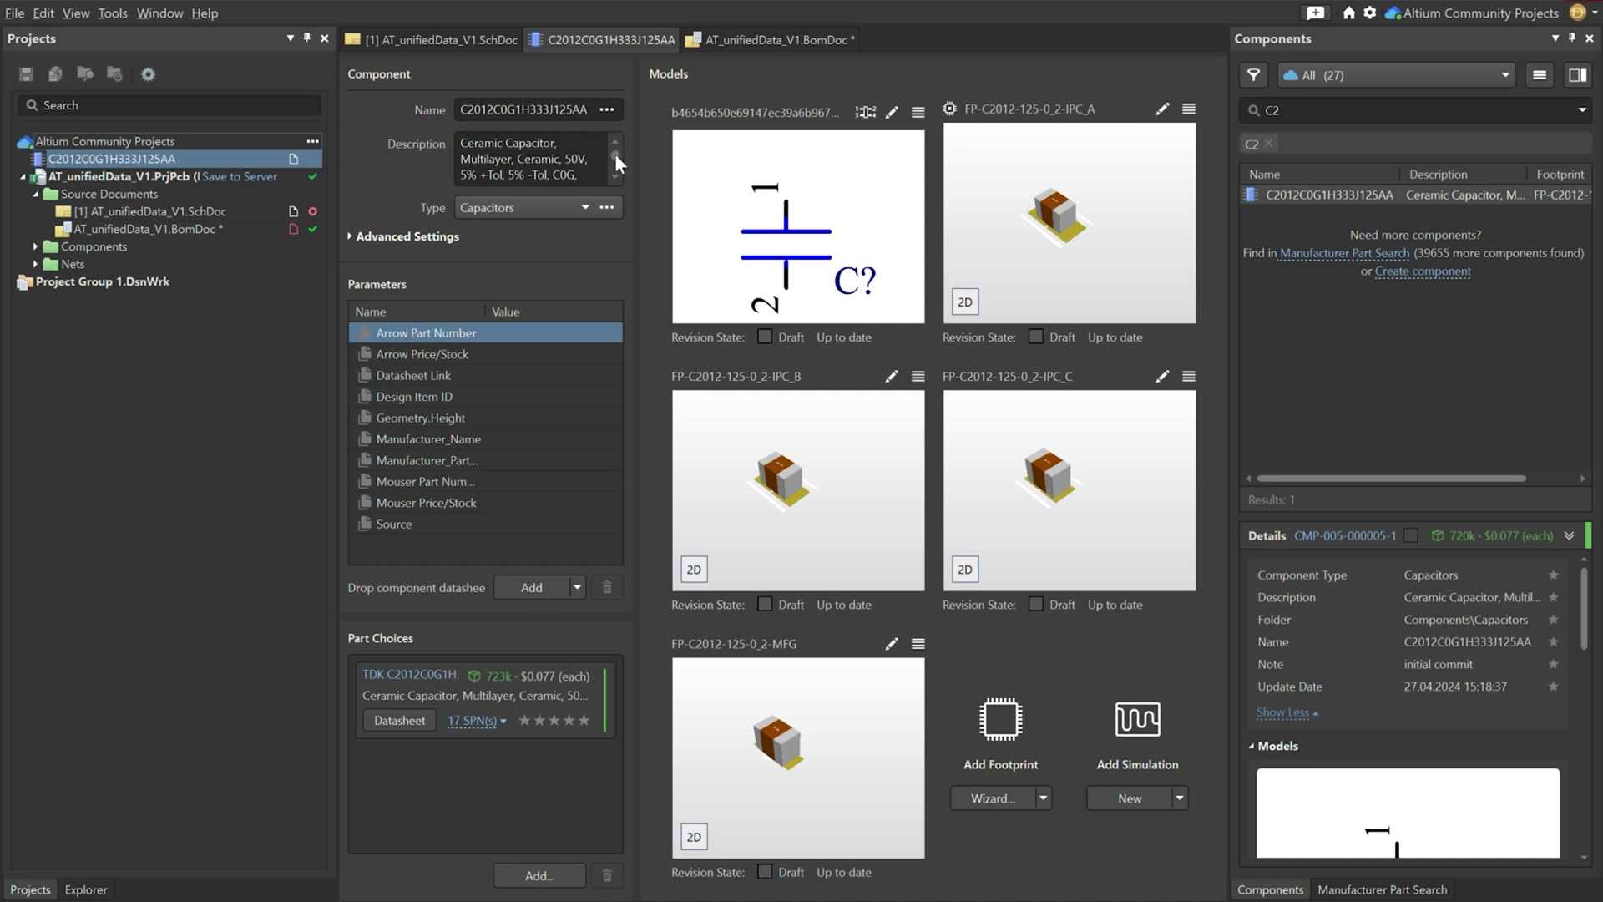
left_click_drag(615, 153, 615, 162)
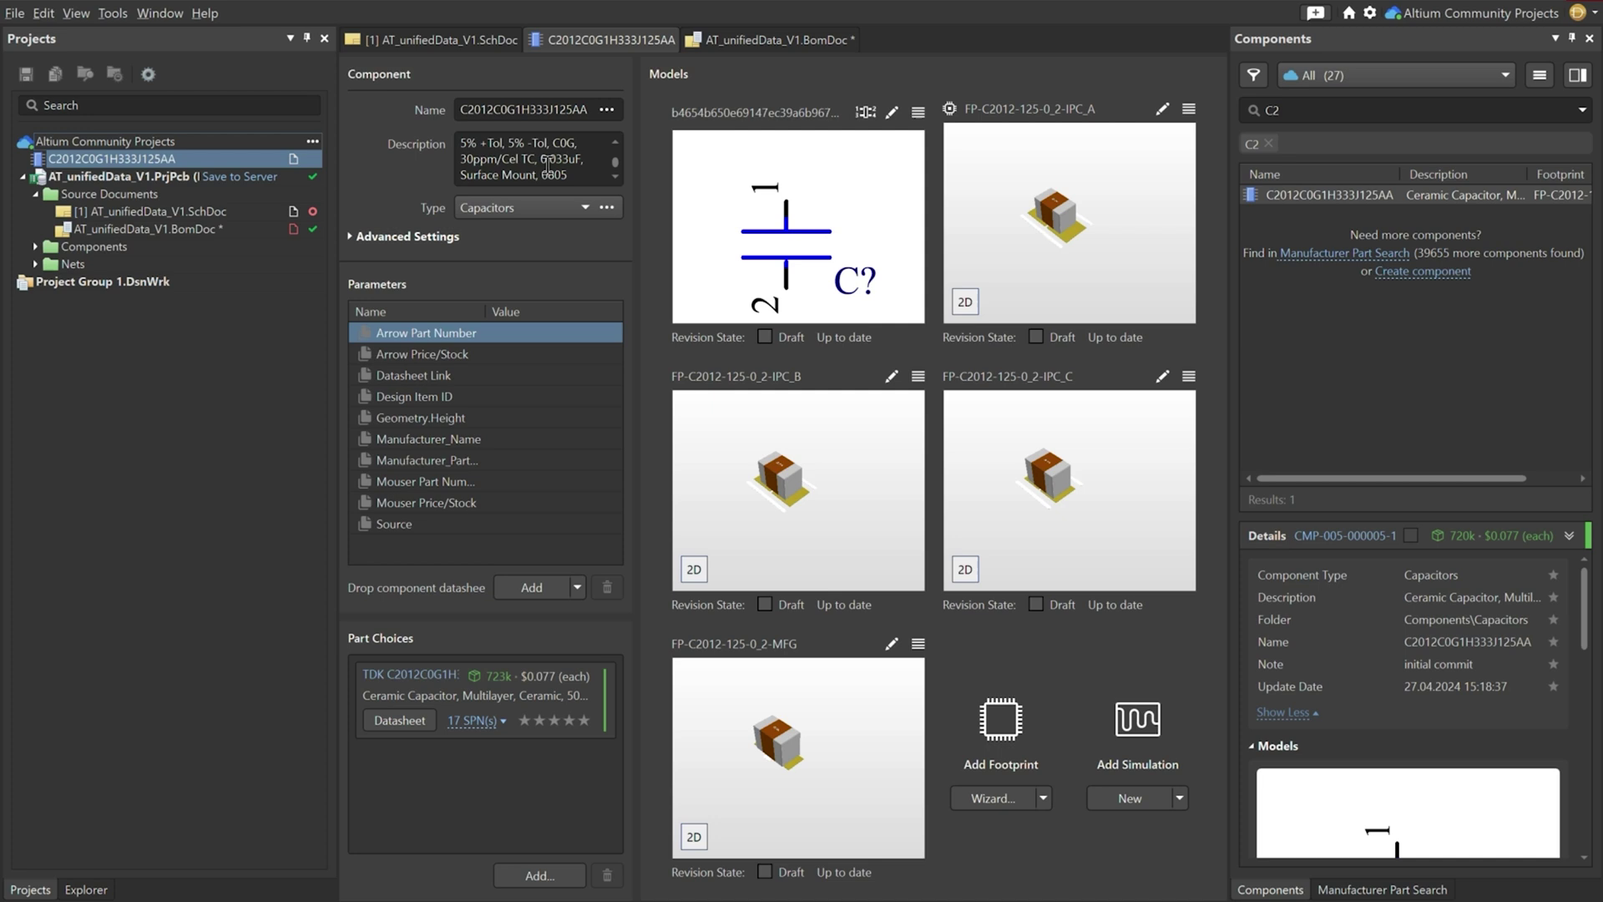
scroll(552, 164, "up", 1)
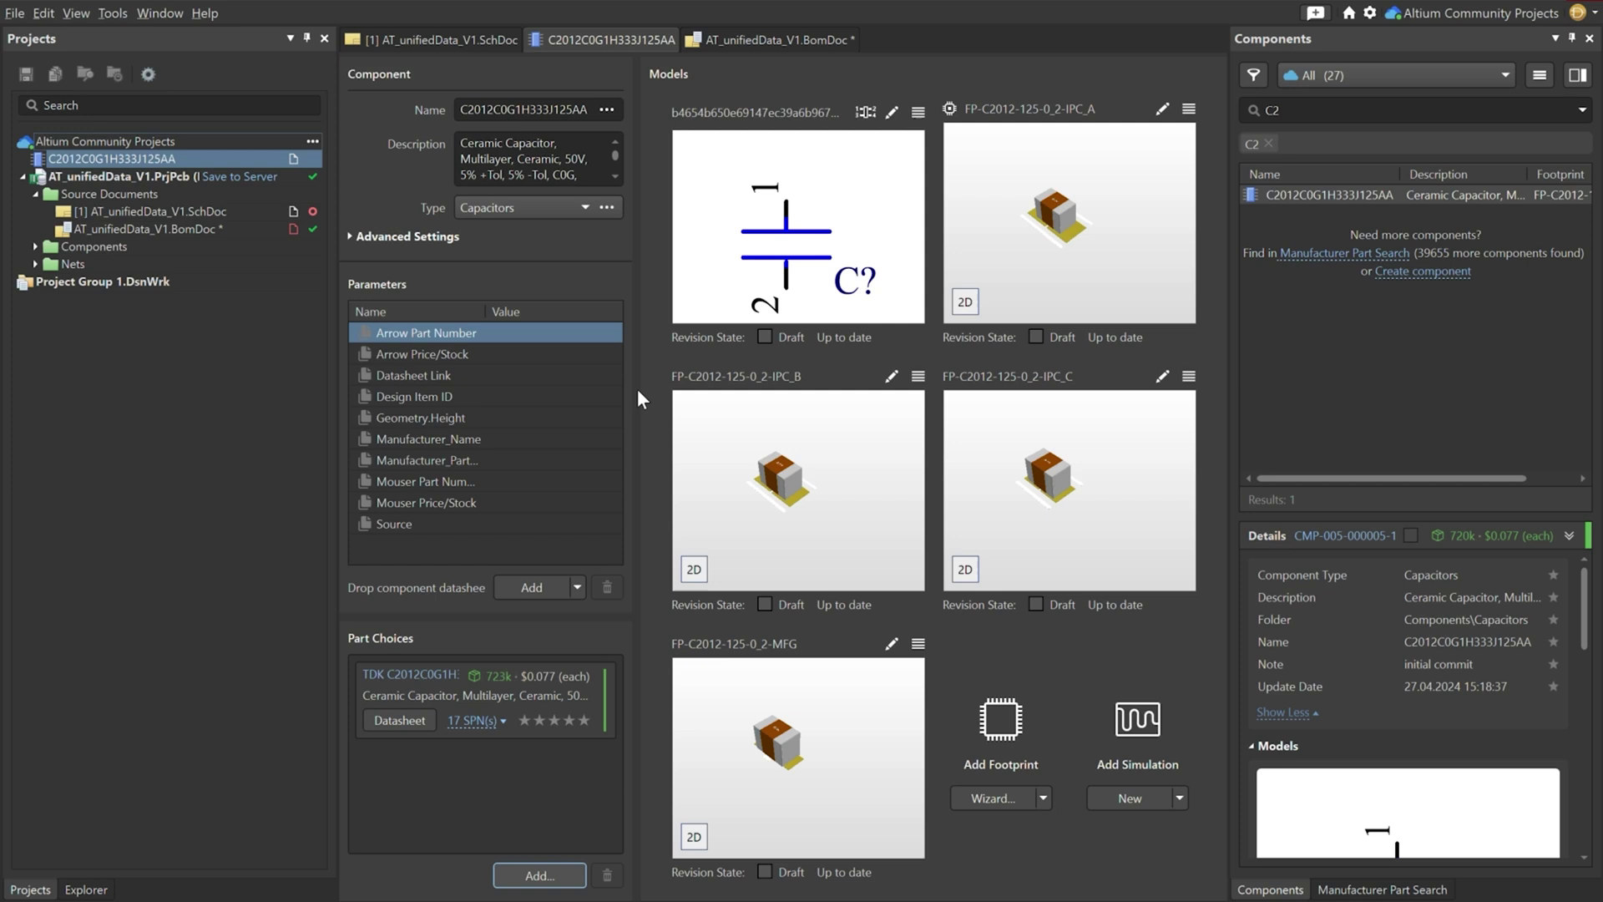
Step: Search the part choices for "ceramic capacitor 33nF 0402 50V" and add TDK CGA2B3X7R1H333K050BB to the component
key("Return")
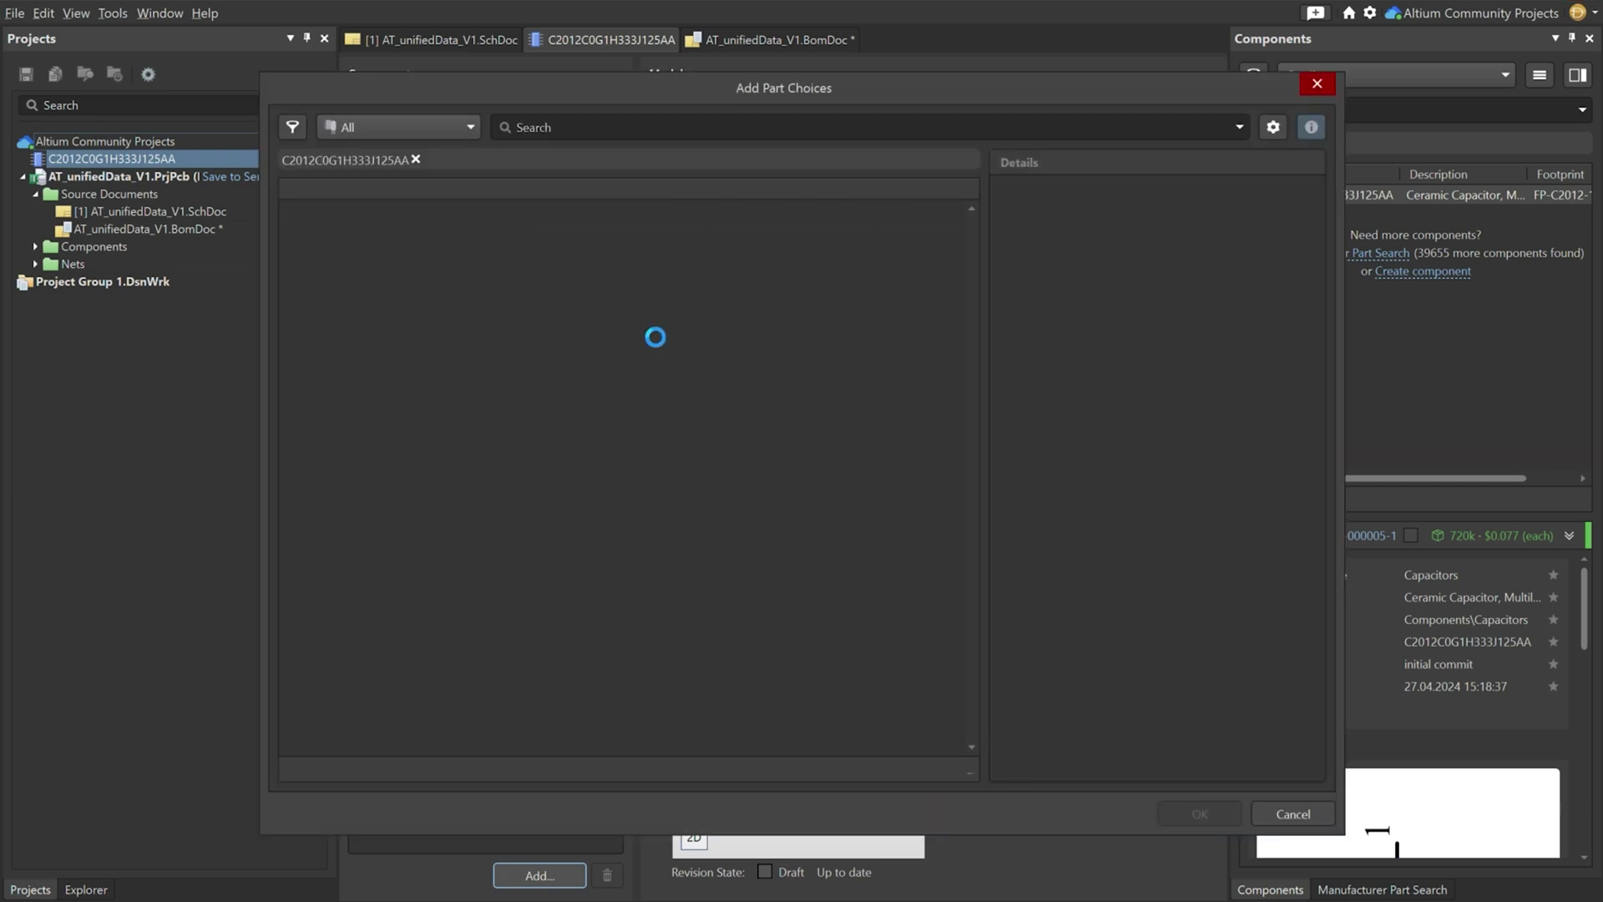
type("cer")
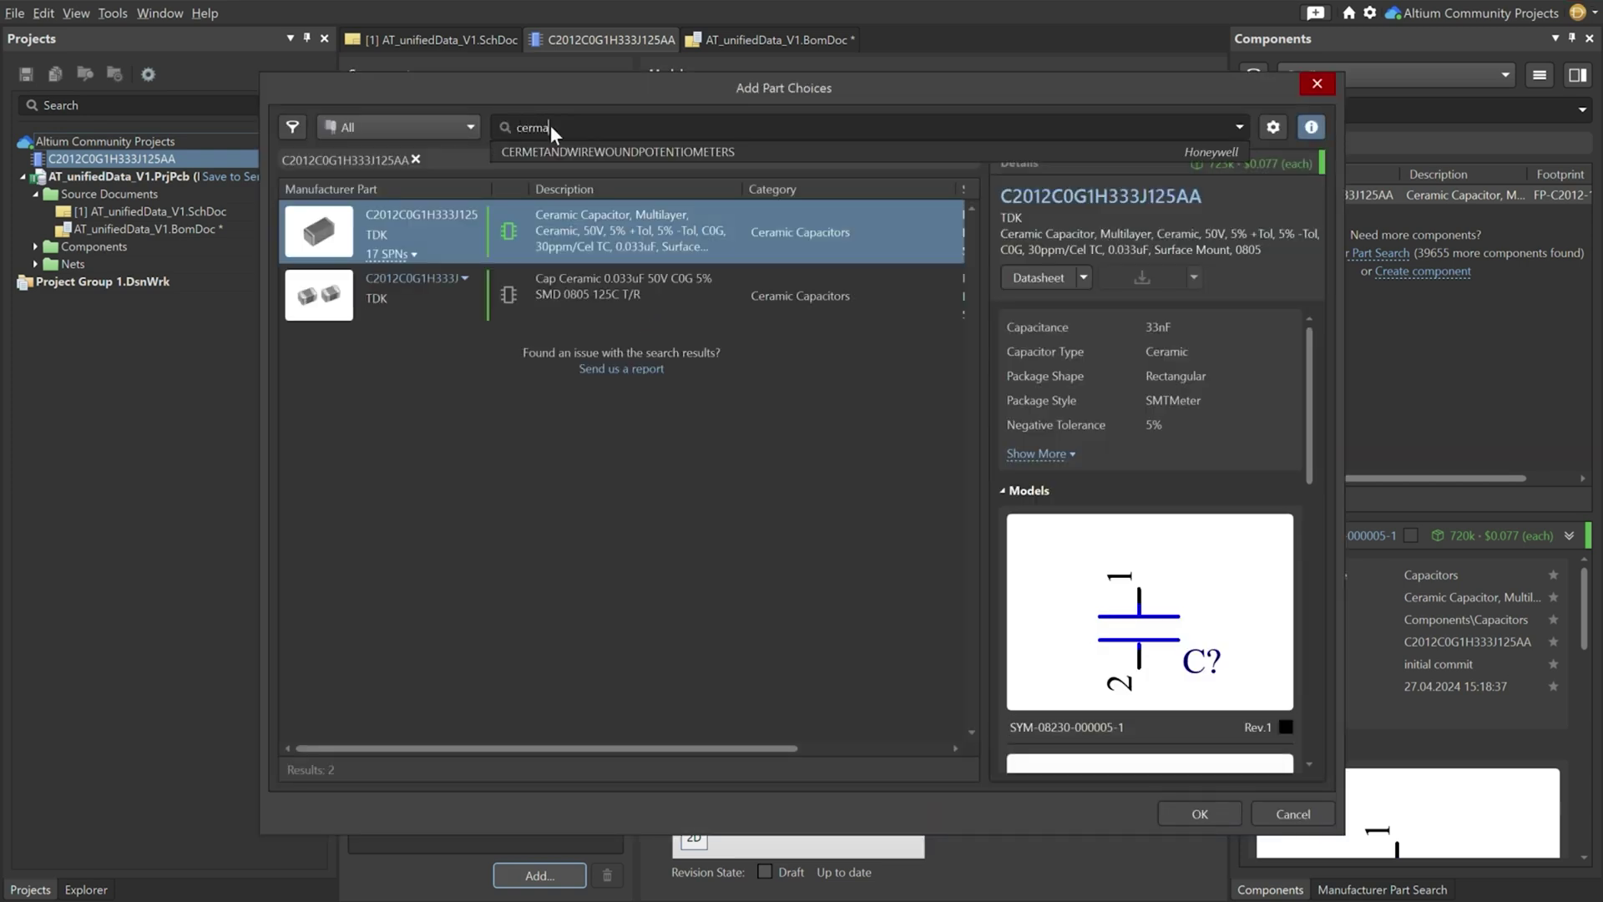
type("amic")
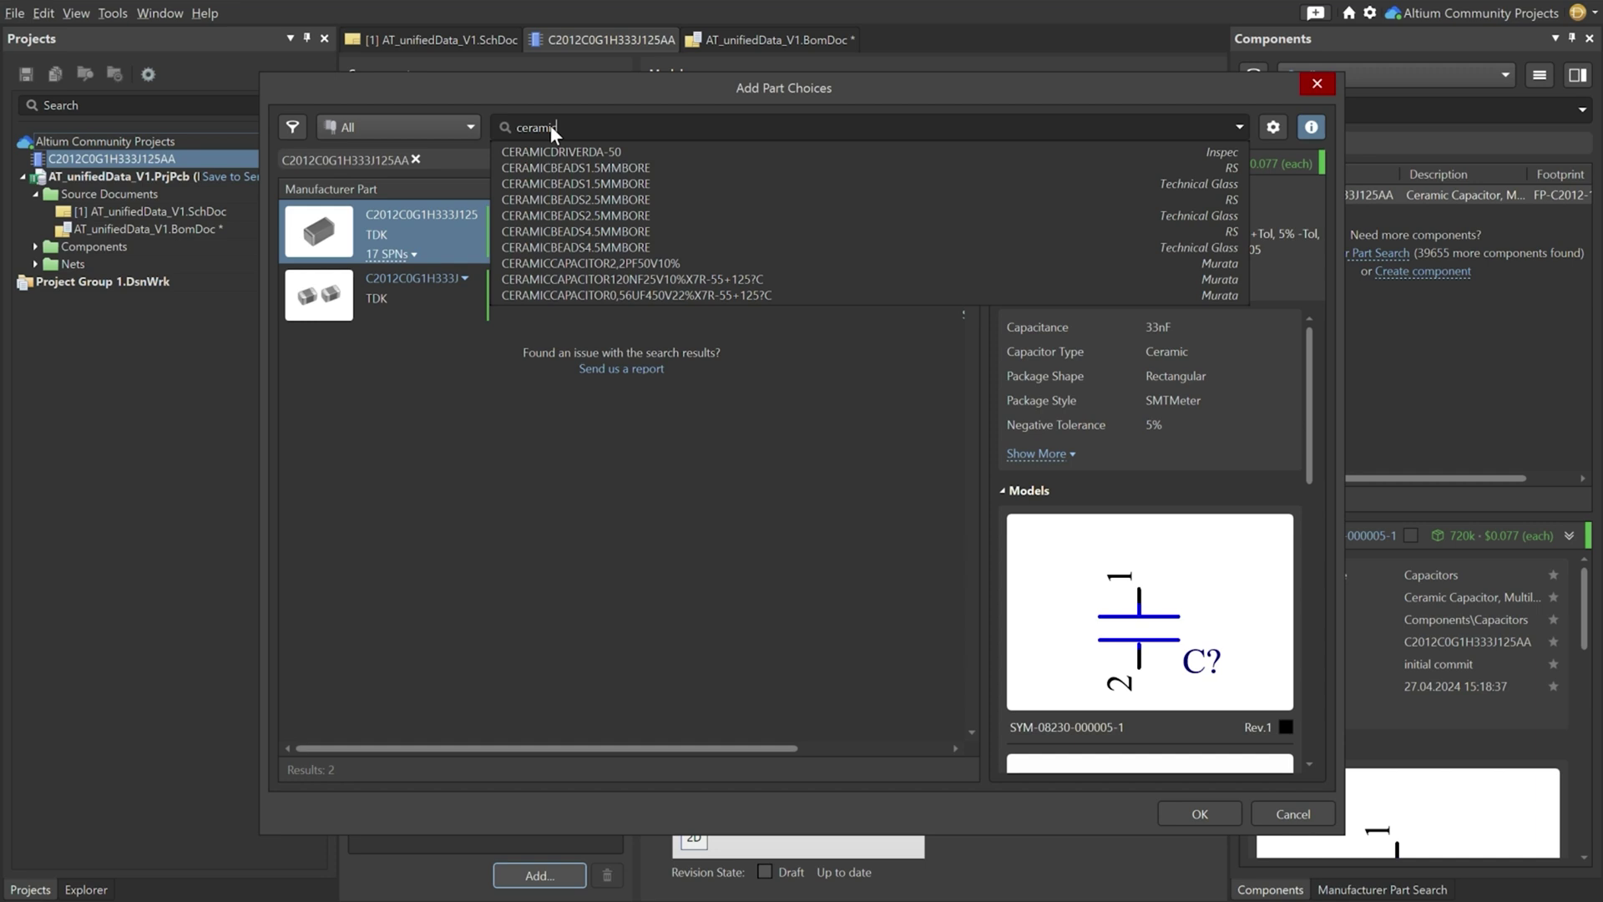
type(" capacitor")
type("33nF ")
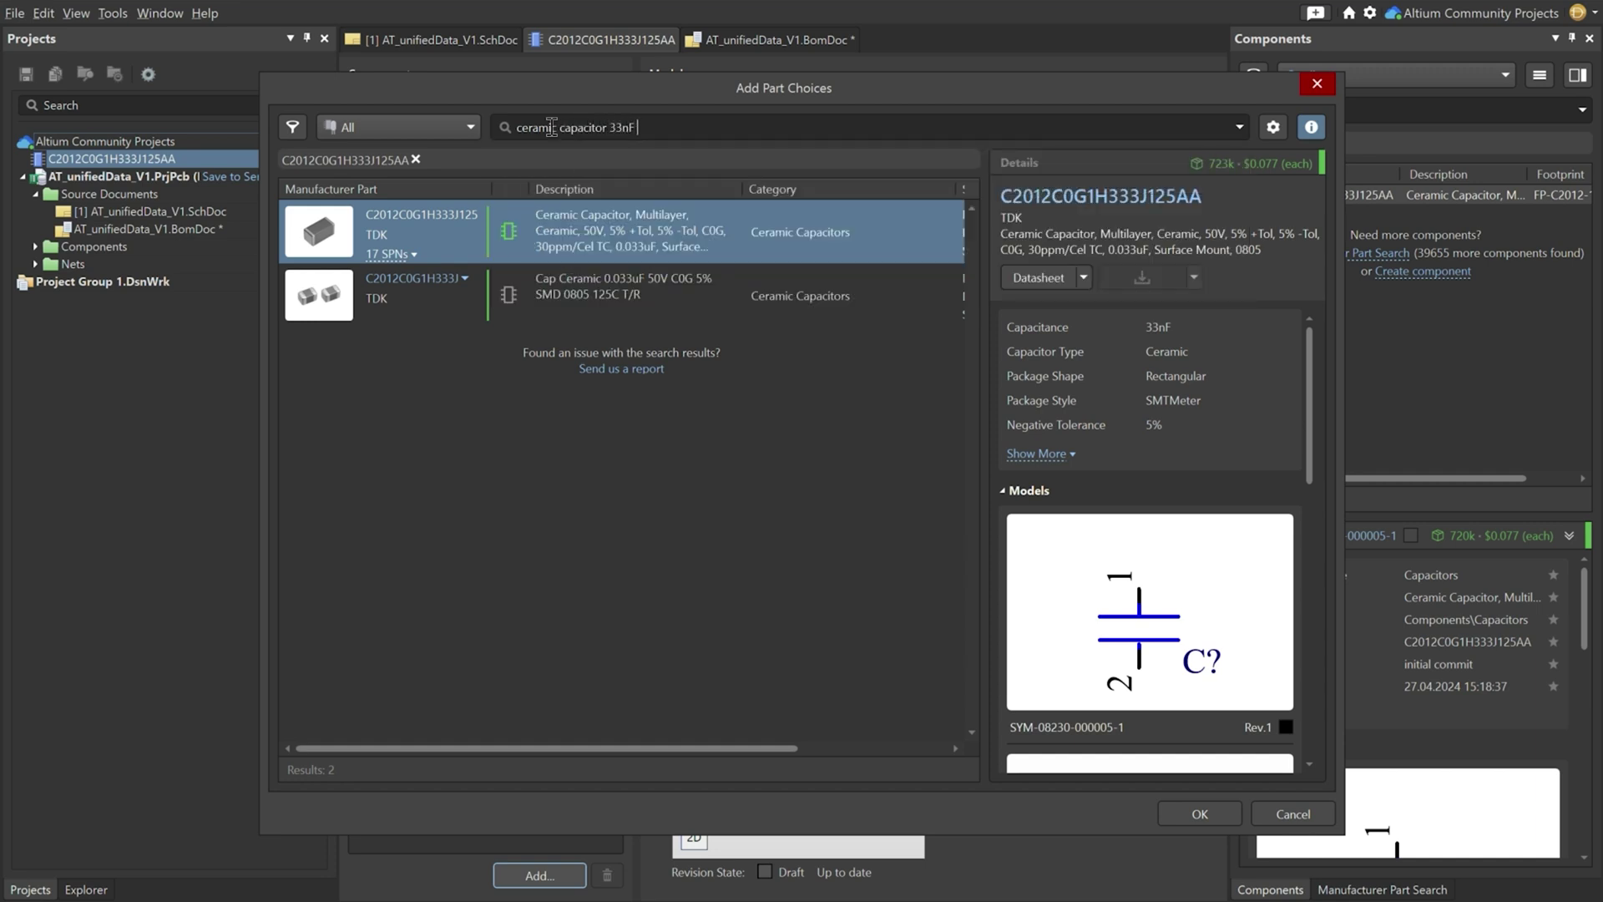
type("0402 50V")
key("Return")
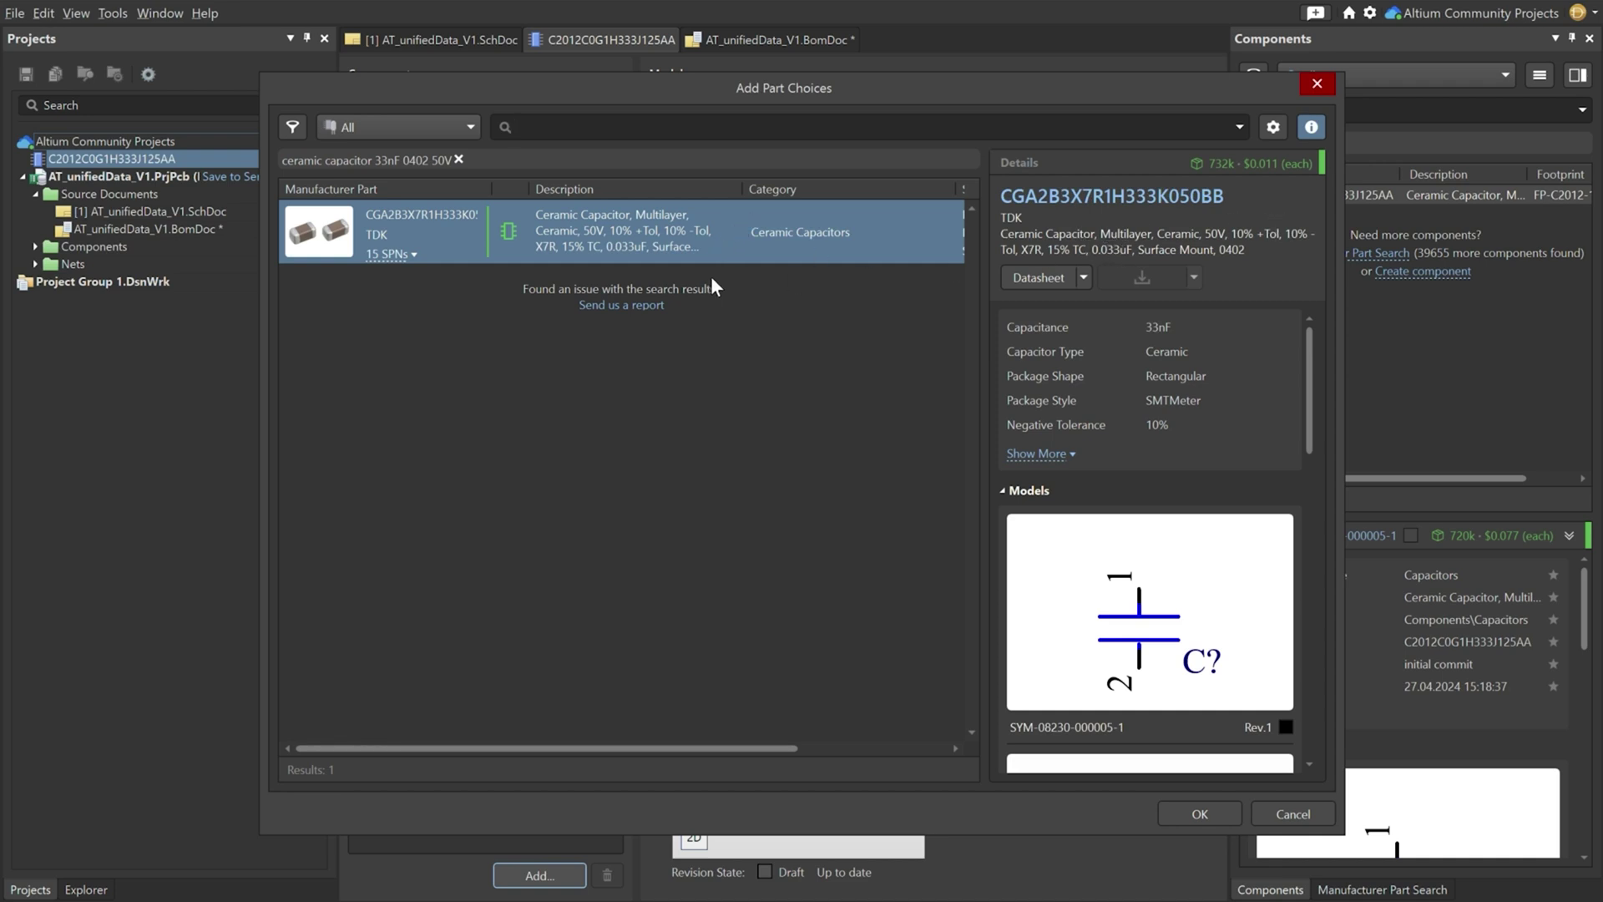
left_click(584, 228)
left_click(1208, 820)
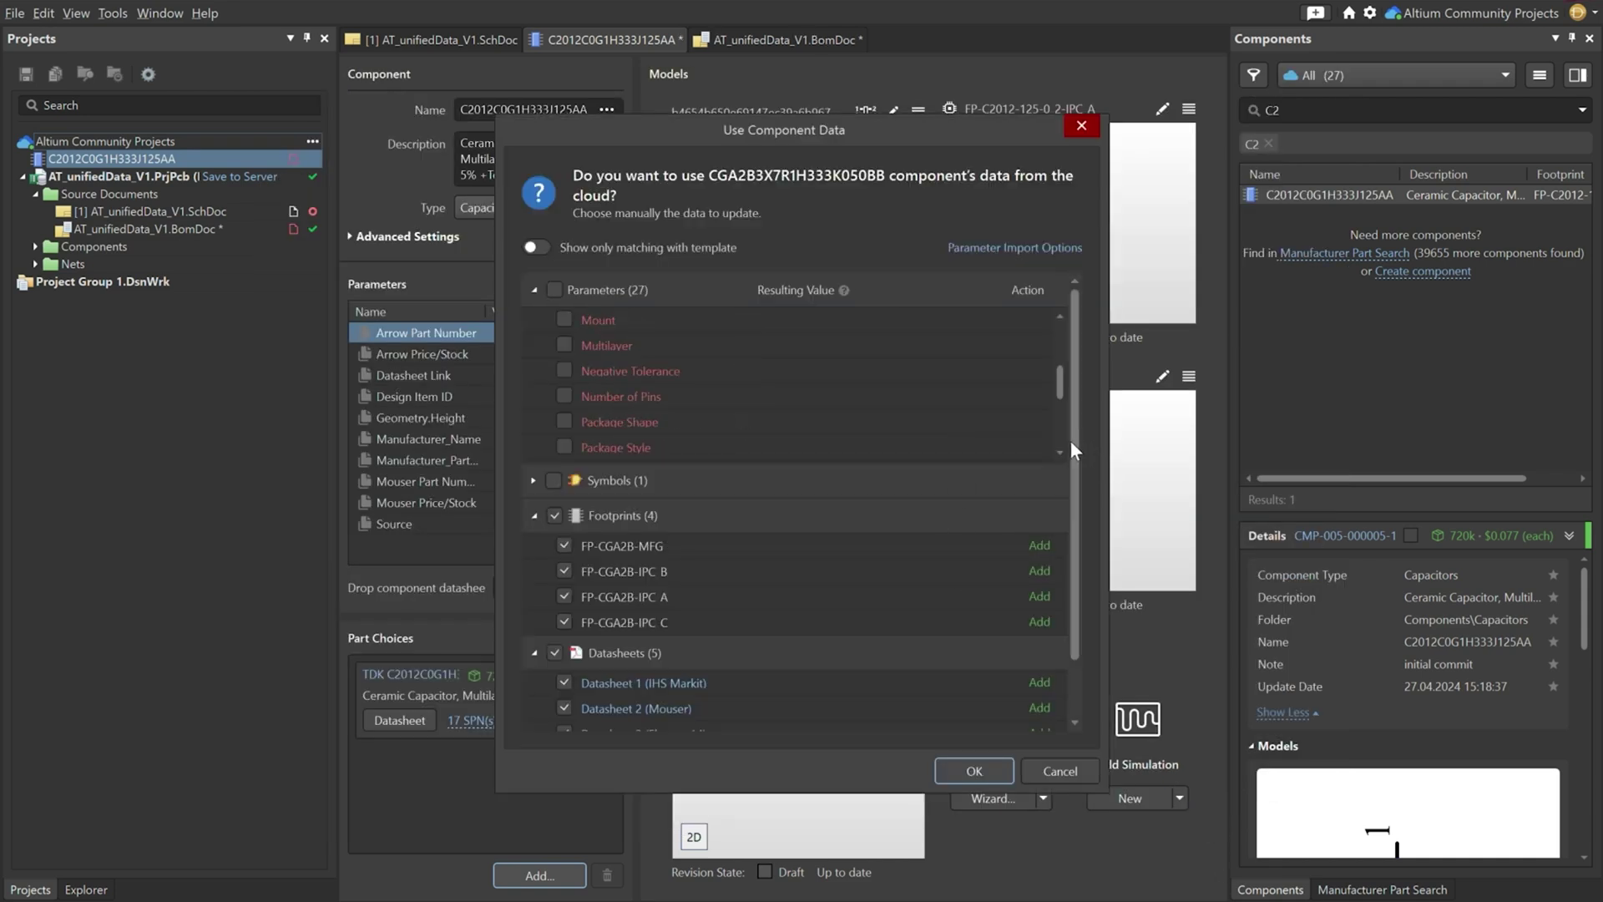
Step: Exclude all footprints and datasheets from the CGA2B3X7R1H333K050BB cloud data and accept the remaining selection
scroll(1071, 439, "down", 2)
left_click(554, 449)
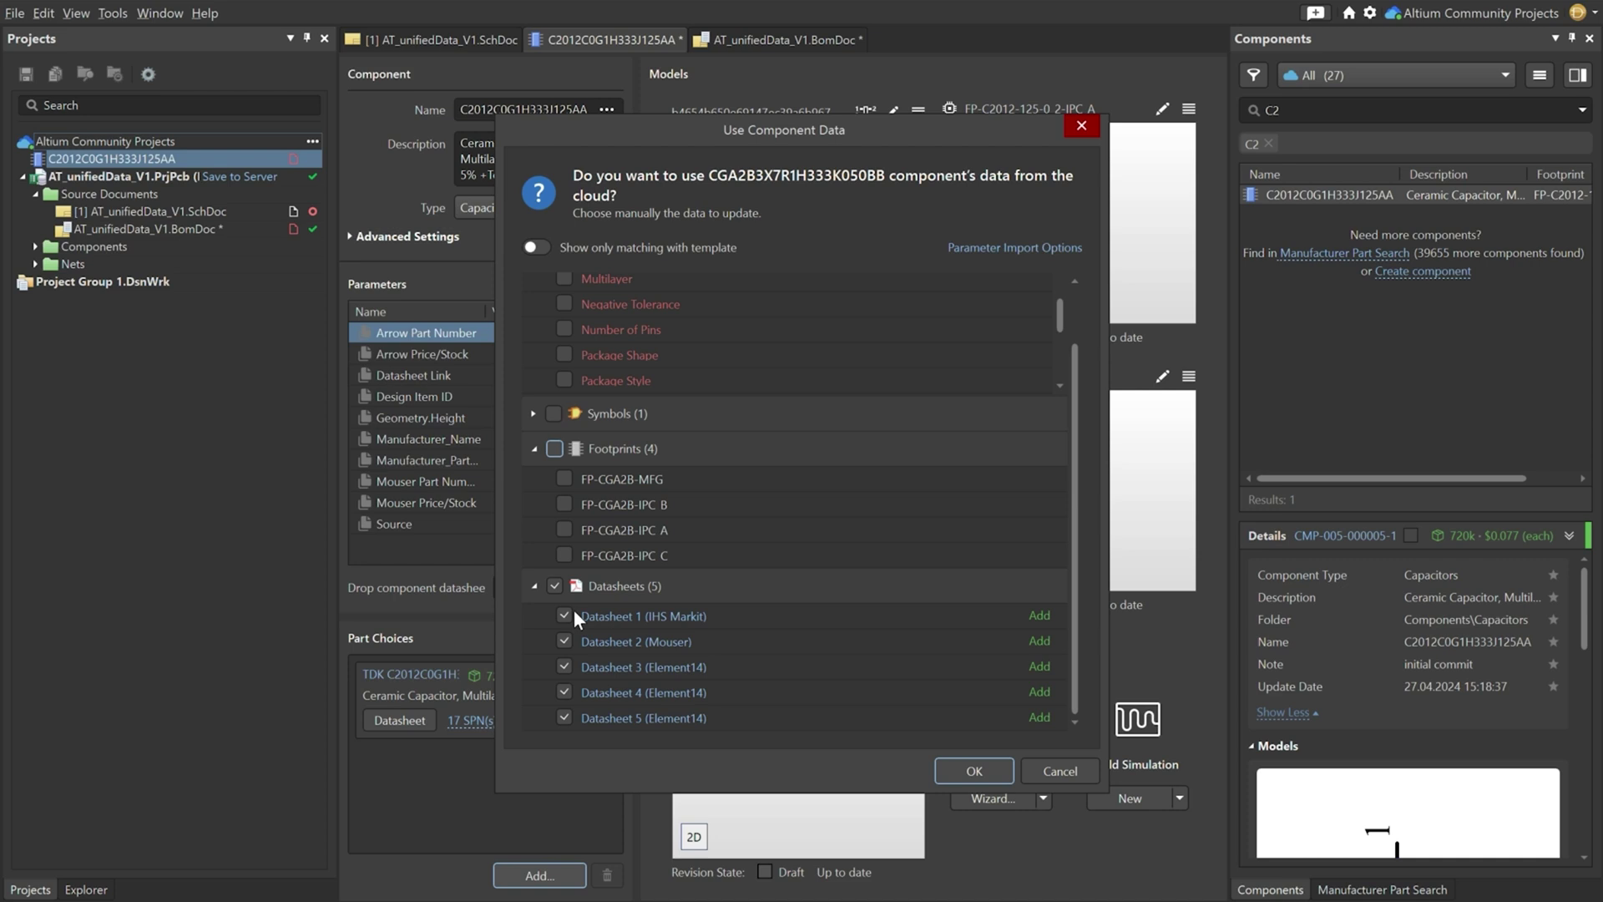
left_click(555, 586)
scroll(1079, 351, "up", 3)
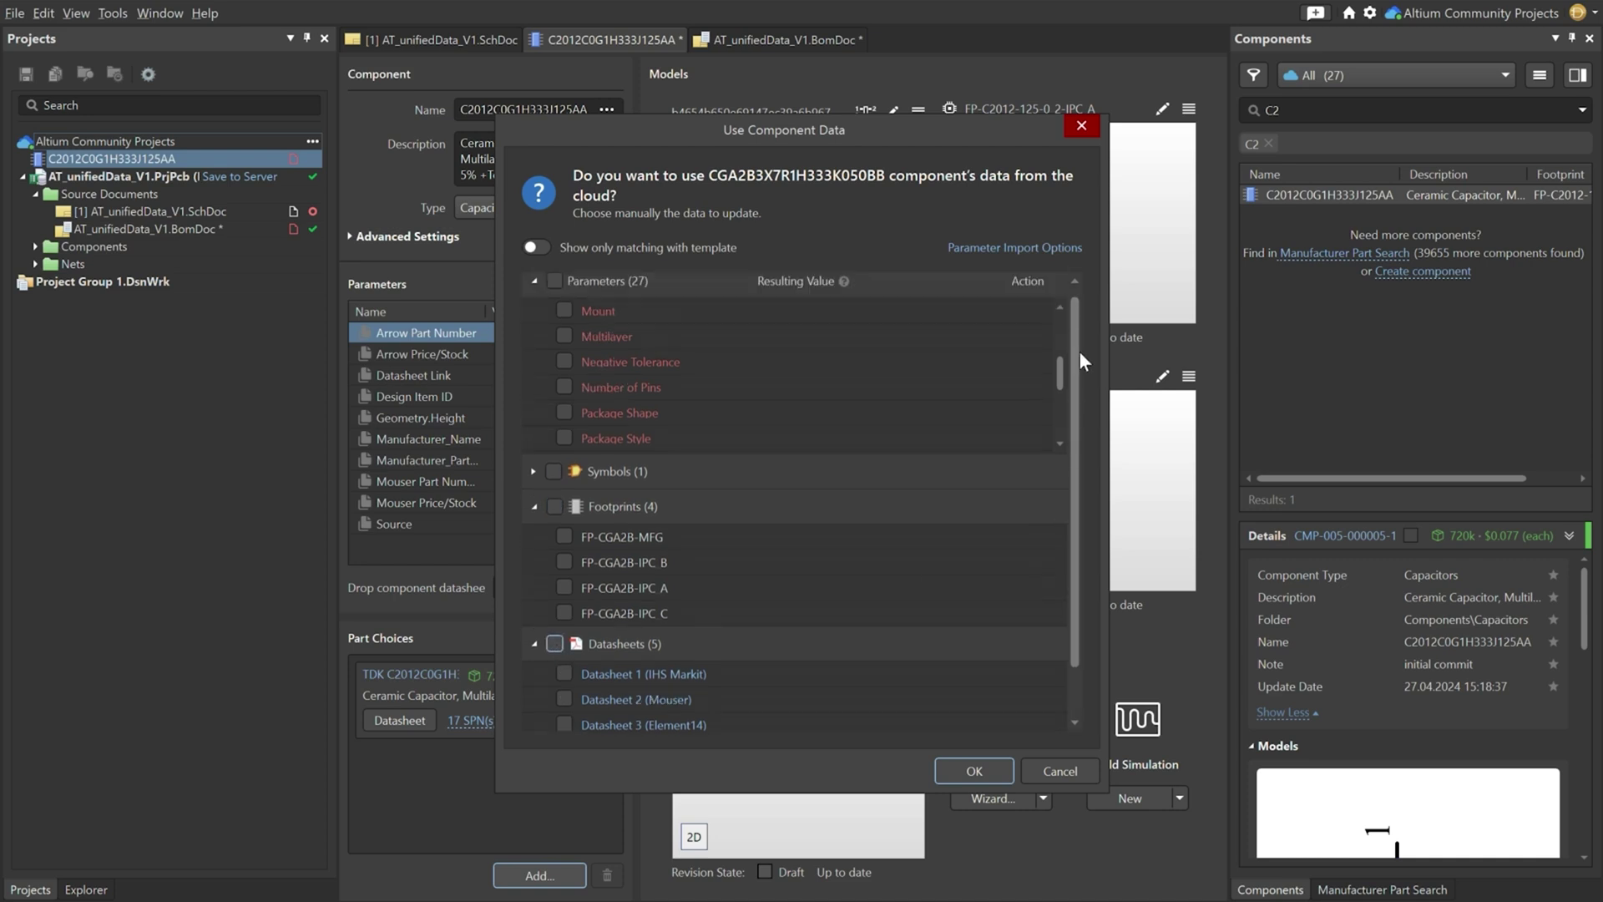
left_click(974, 770)
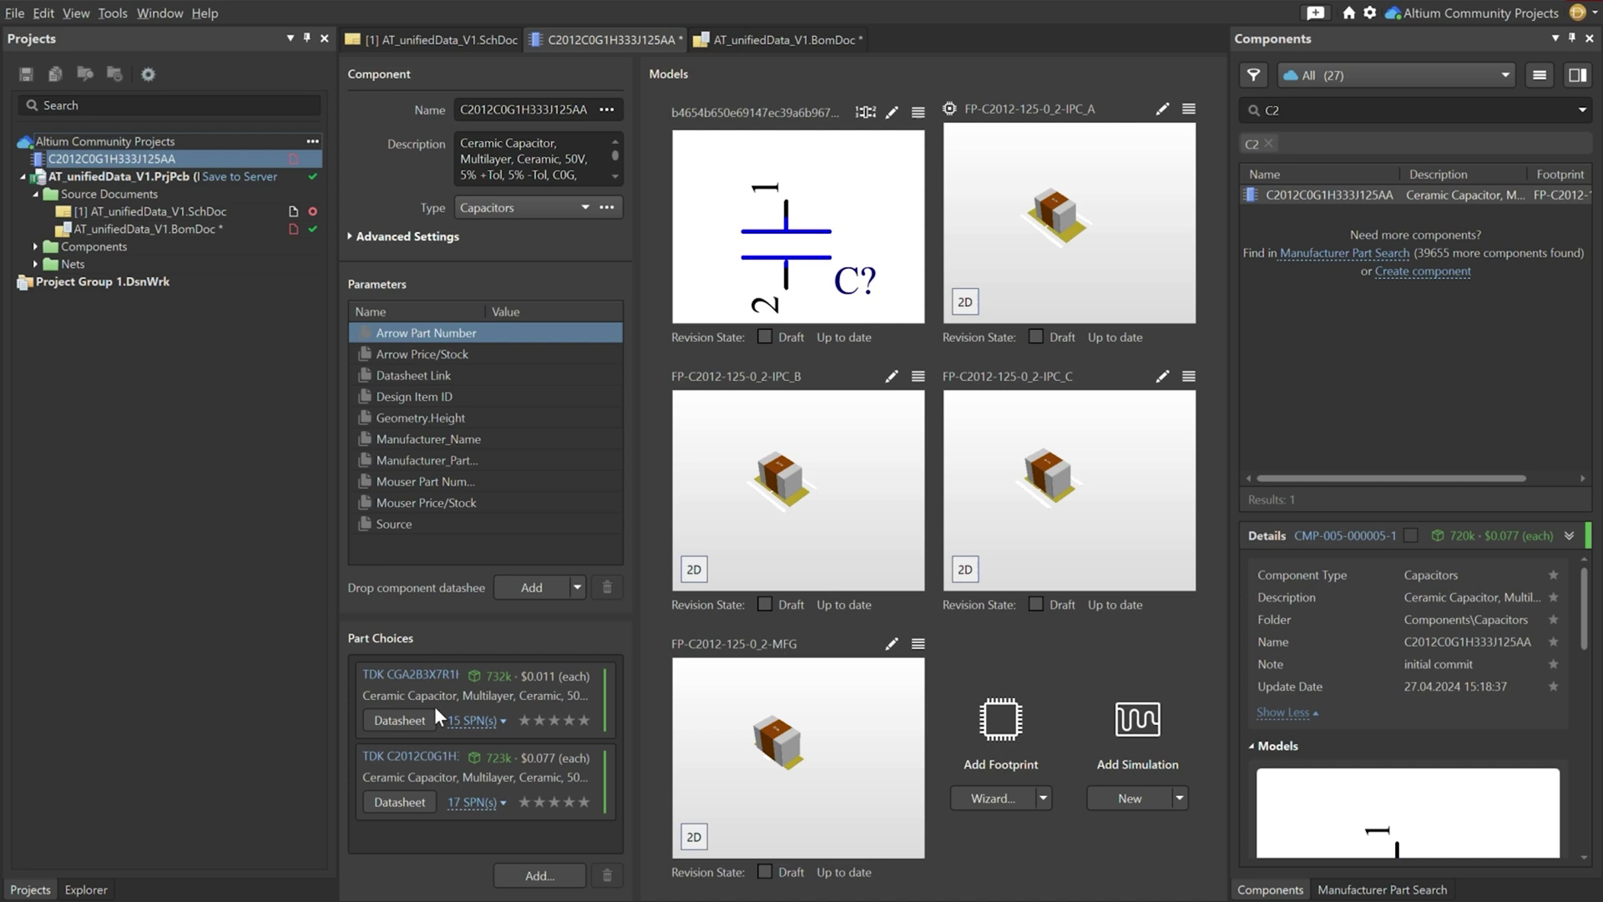
Step: Save the edited C2012C0G1H333J125AA component to the server and close its editor
key("ctrl+s")
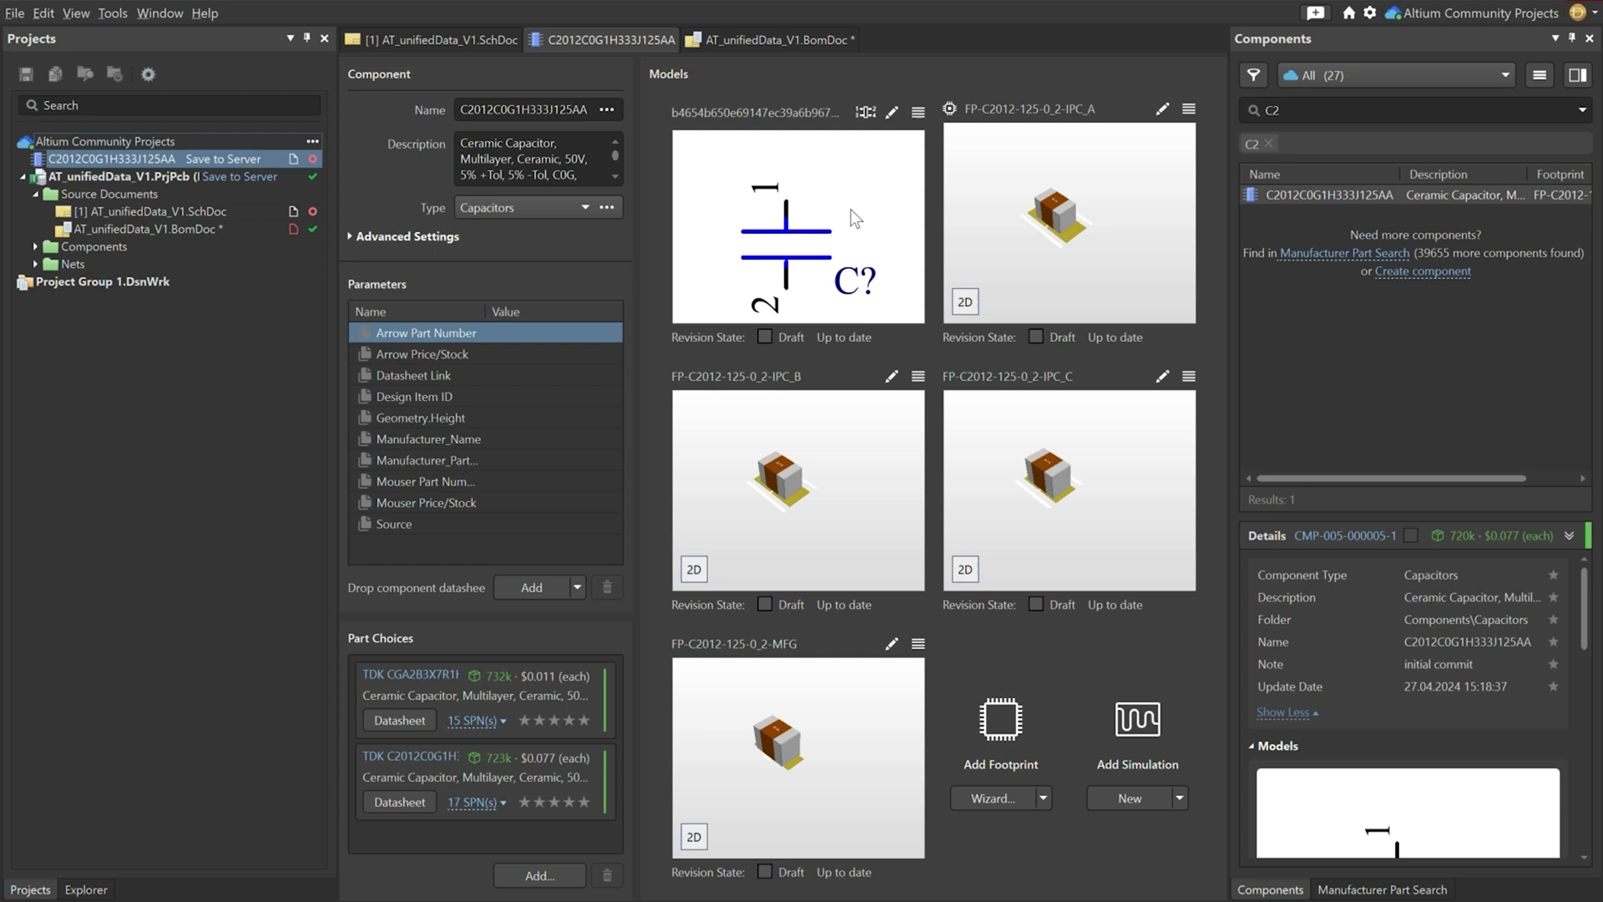
middle_click(596, 53)
left_click(773, 538)
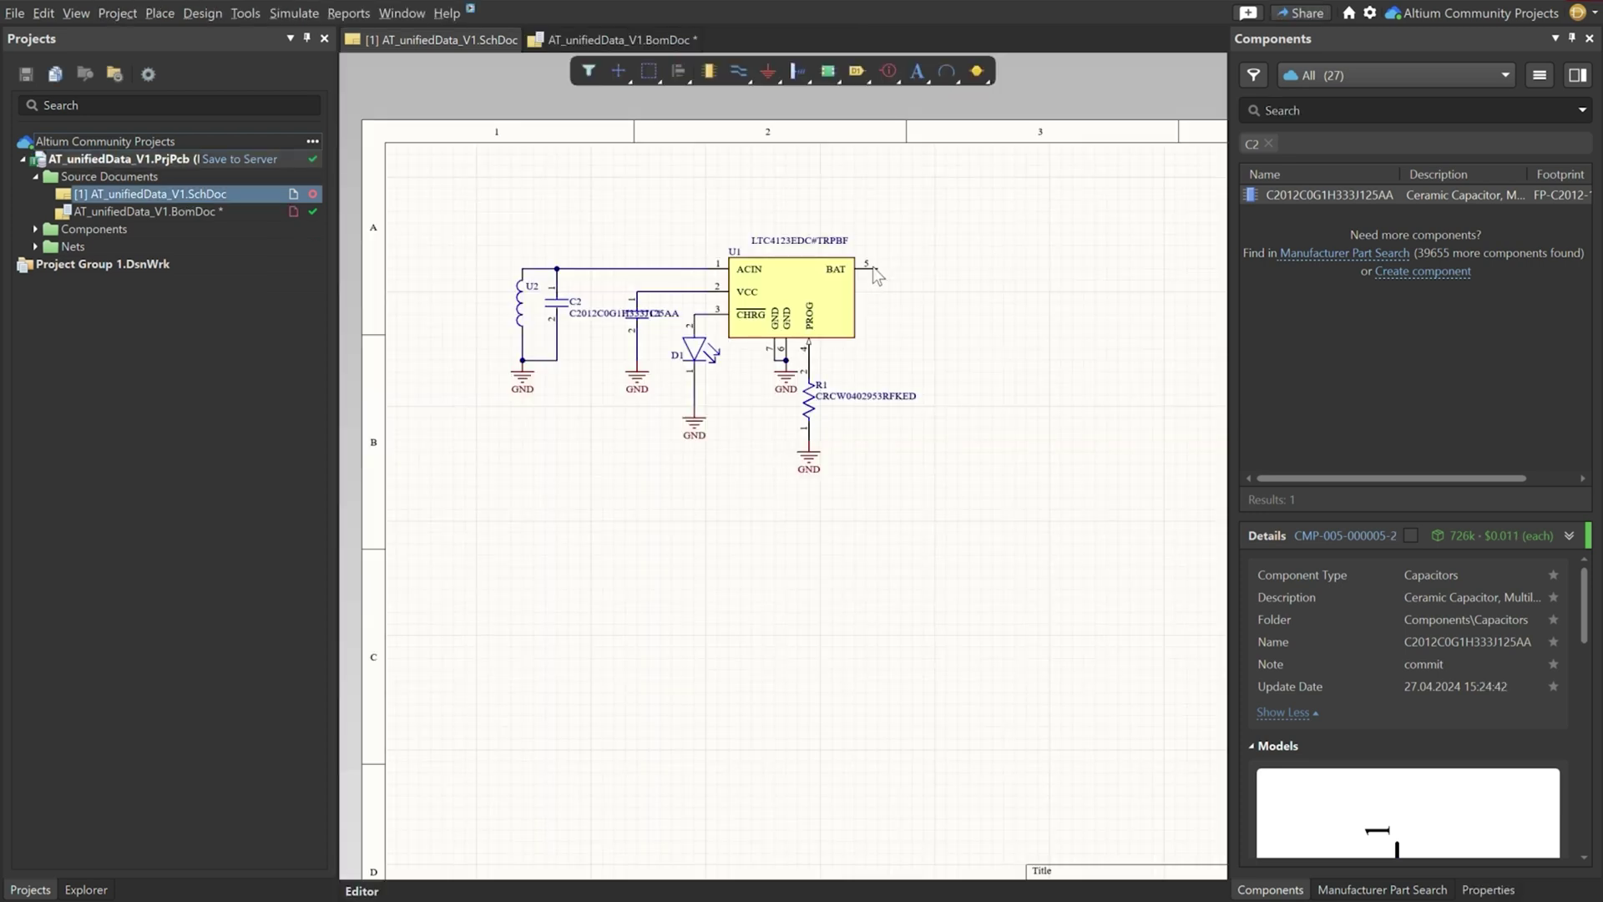
Step: Refresh the bill of materials in AT_unifiedData_V1.BomDoc and review capacitor C2's primary and secondary part solutions
left_click(572, 38)
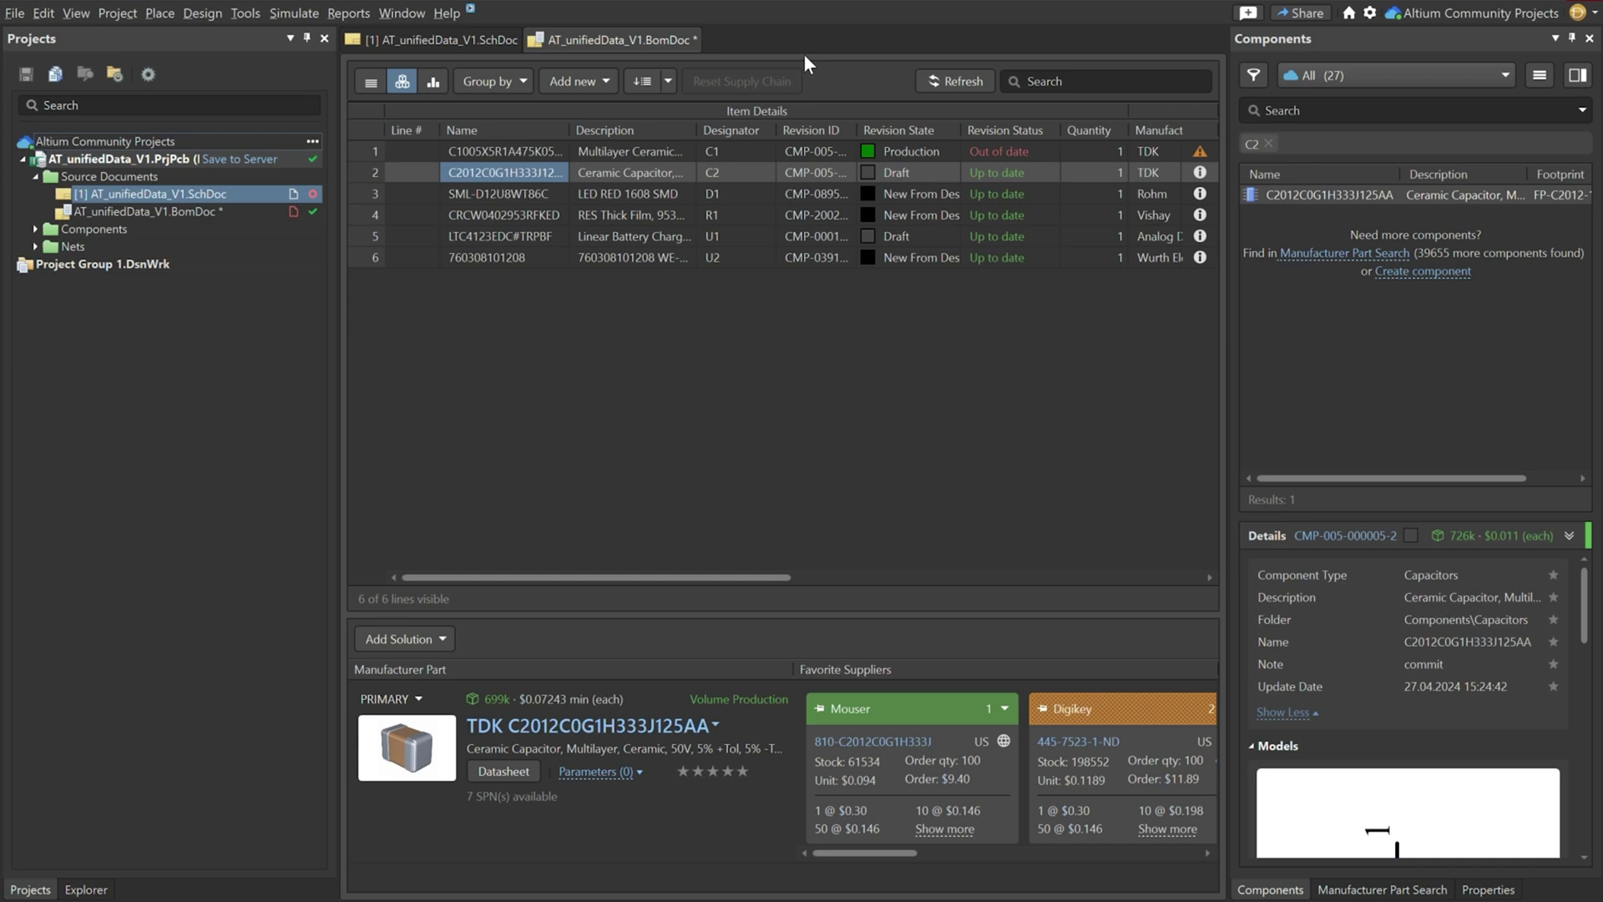
left_click(952, 78)
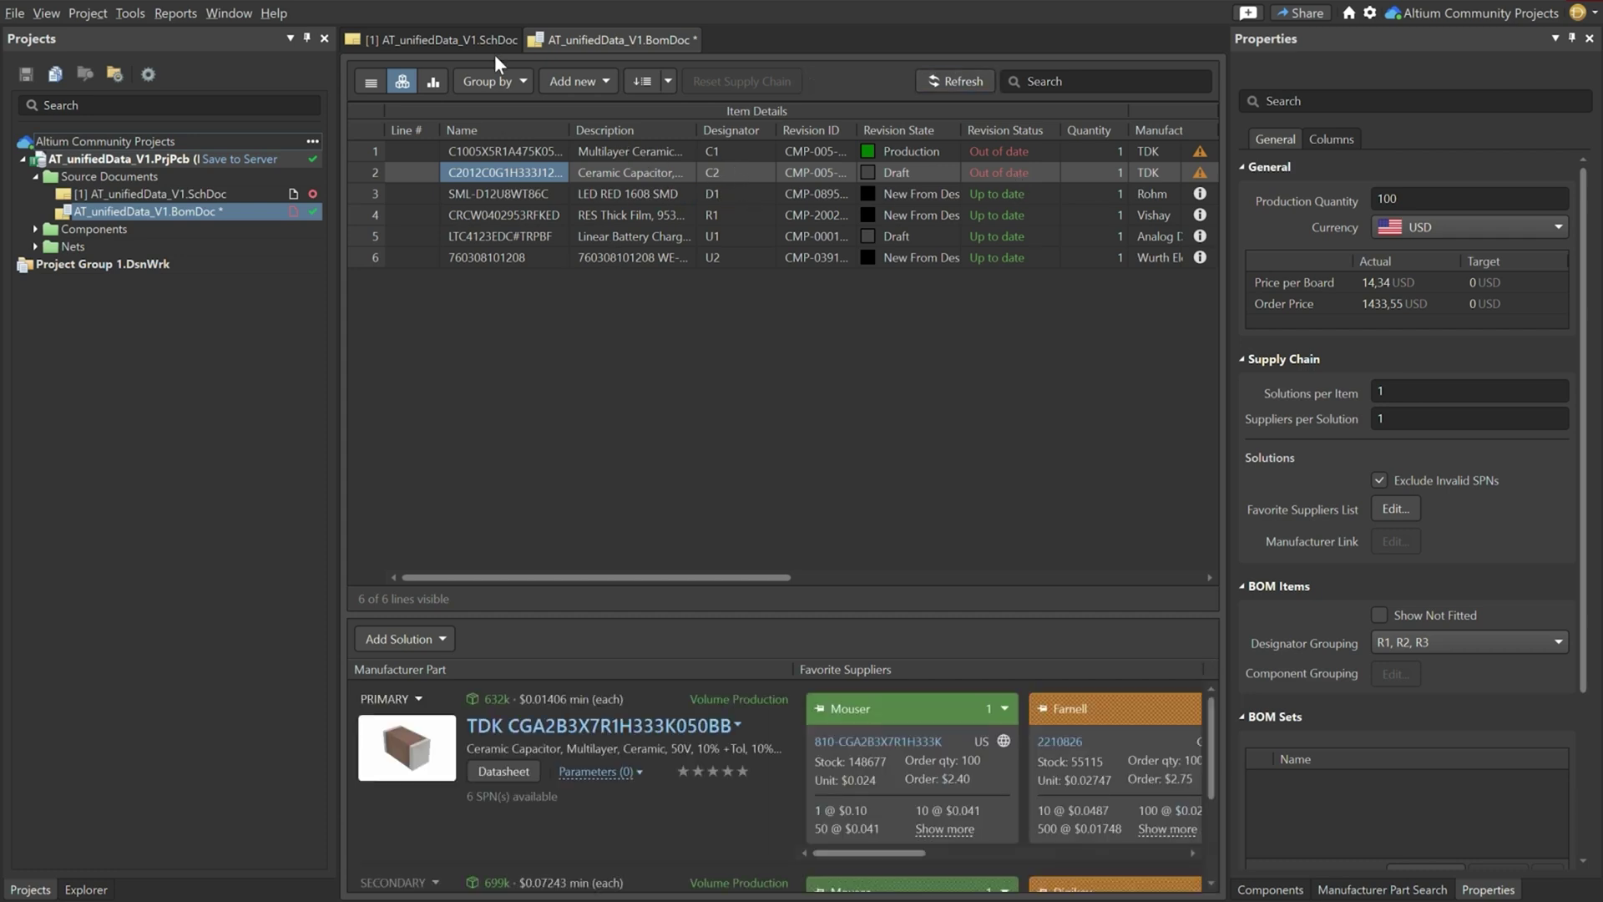
mouse_move(668, 735)
scroll(672, 734, "down", 3)
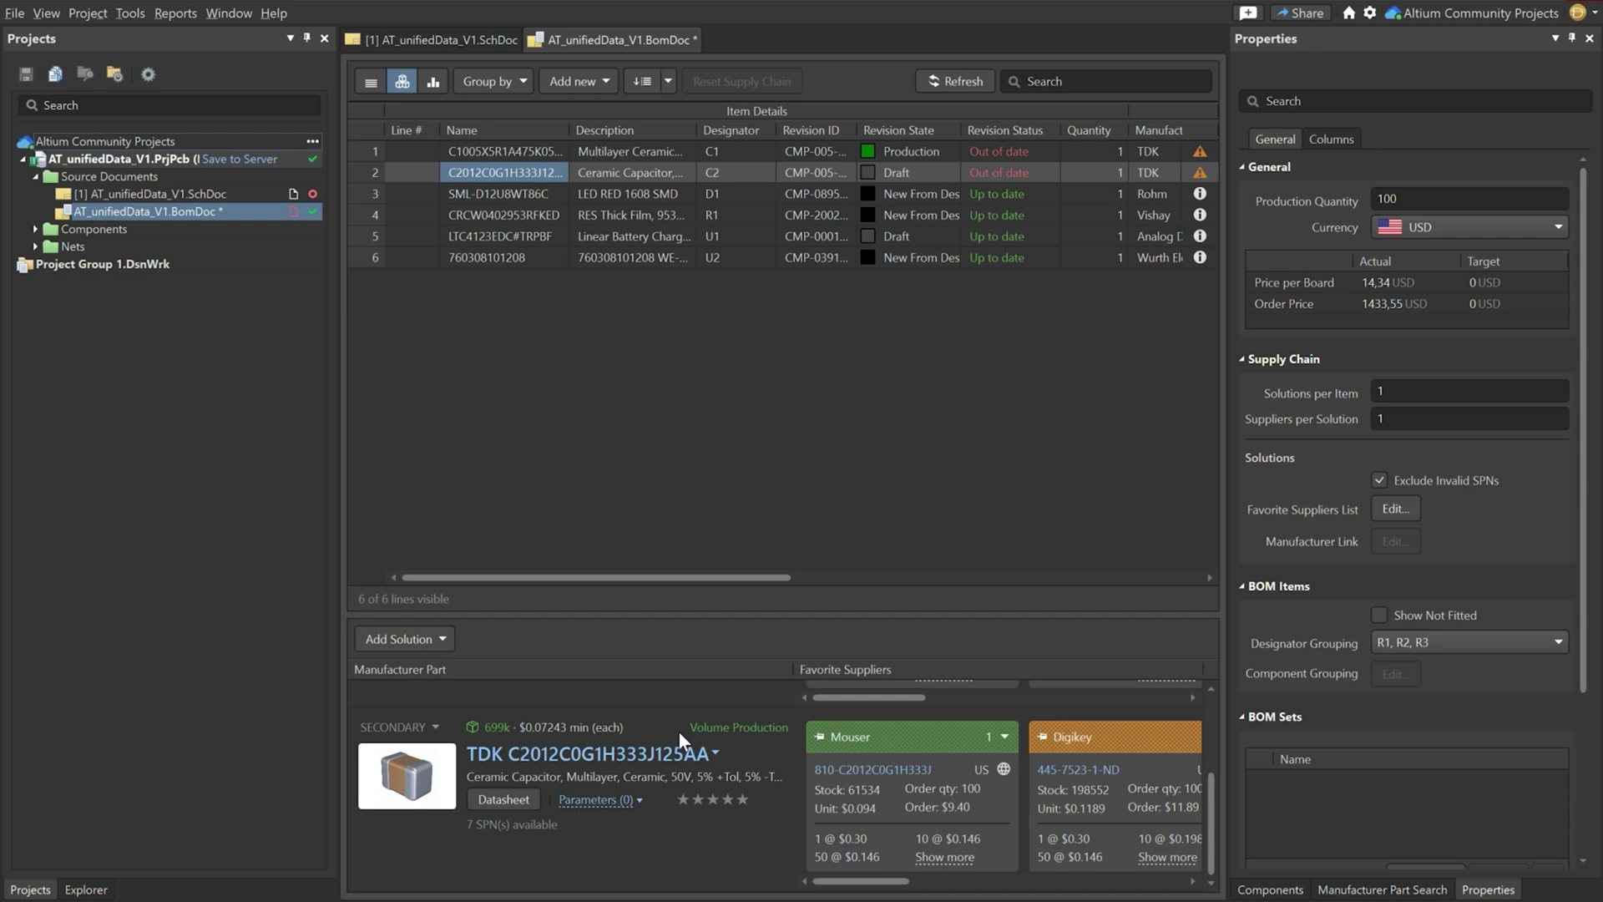
scroll(679, 788, "down", 3)
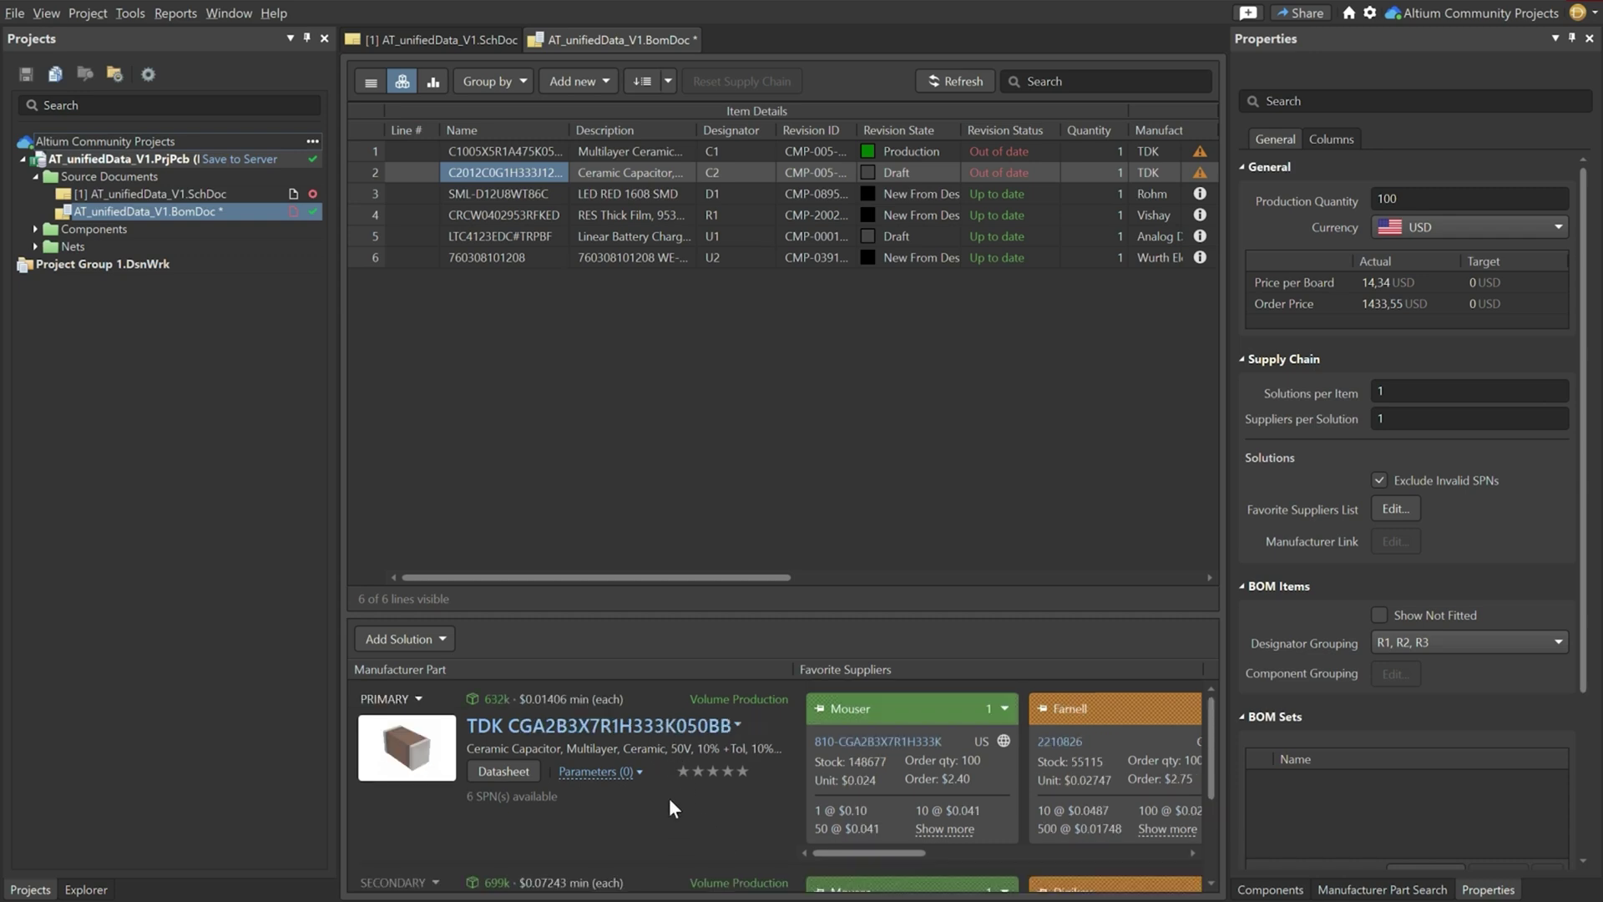
scroll(669, 798, "up", 3)
scroll(685, 738, "down", 3)
scroll(685, 738, "up", 3)
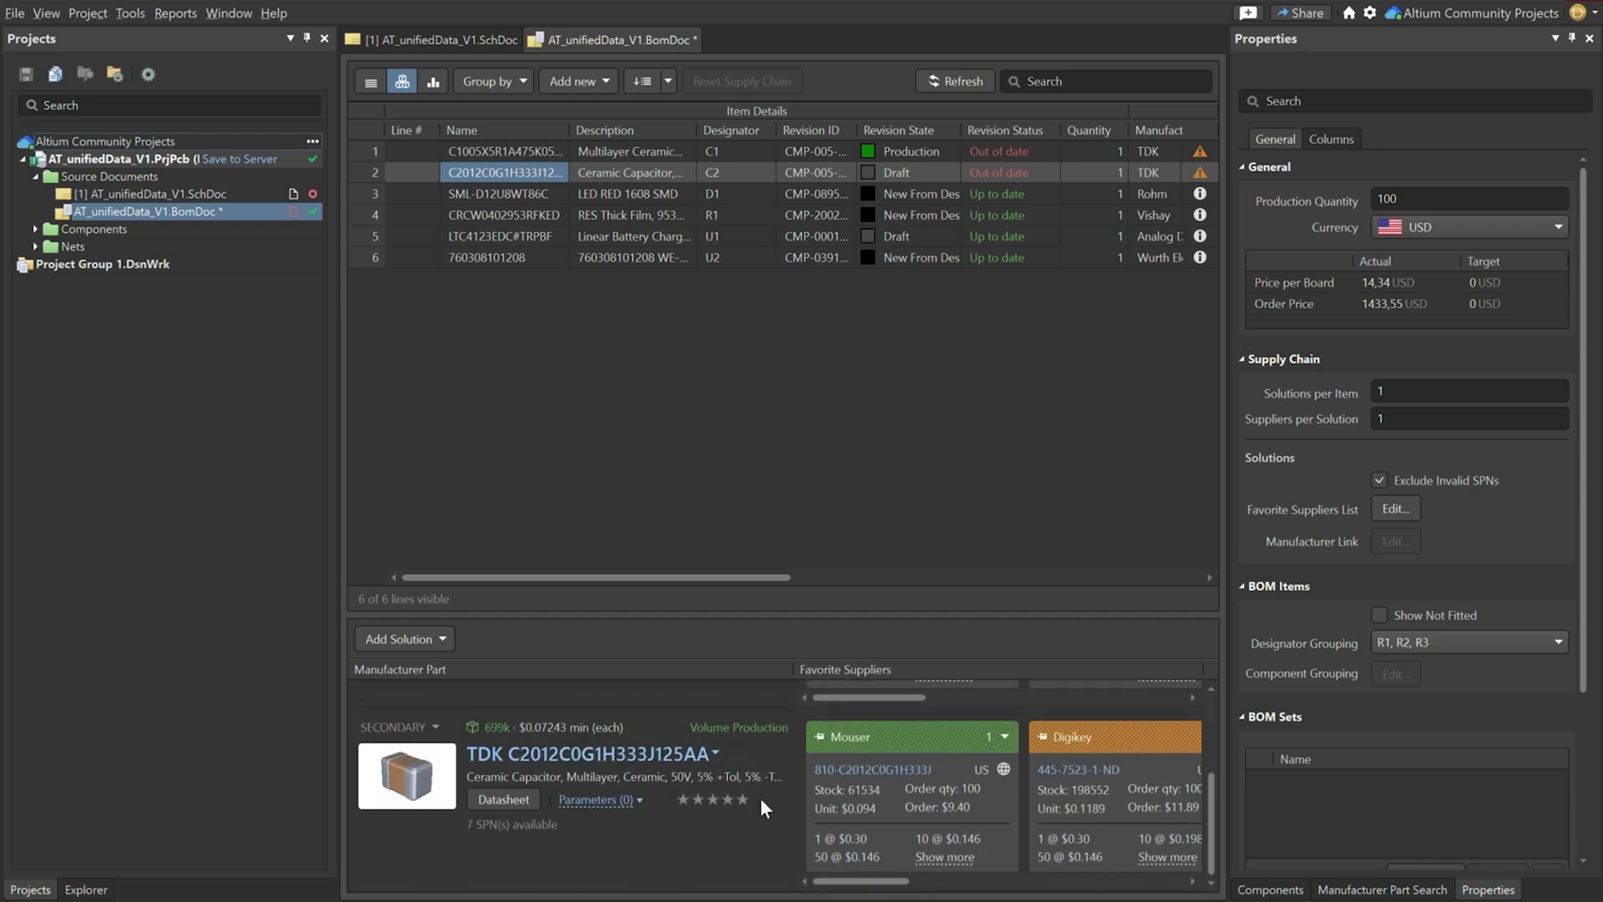
Step: Compare the favorite supplier offers between C2's primary and secondary solutions
left_click_drag(849, 875, 1000, 823)
scroll(1000, 819, "up", 3)
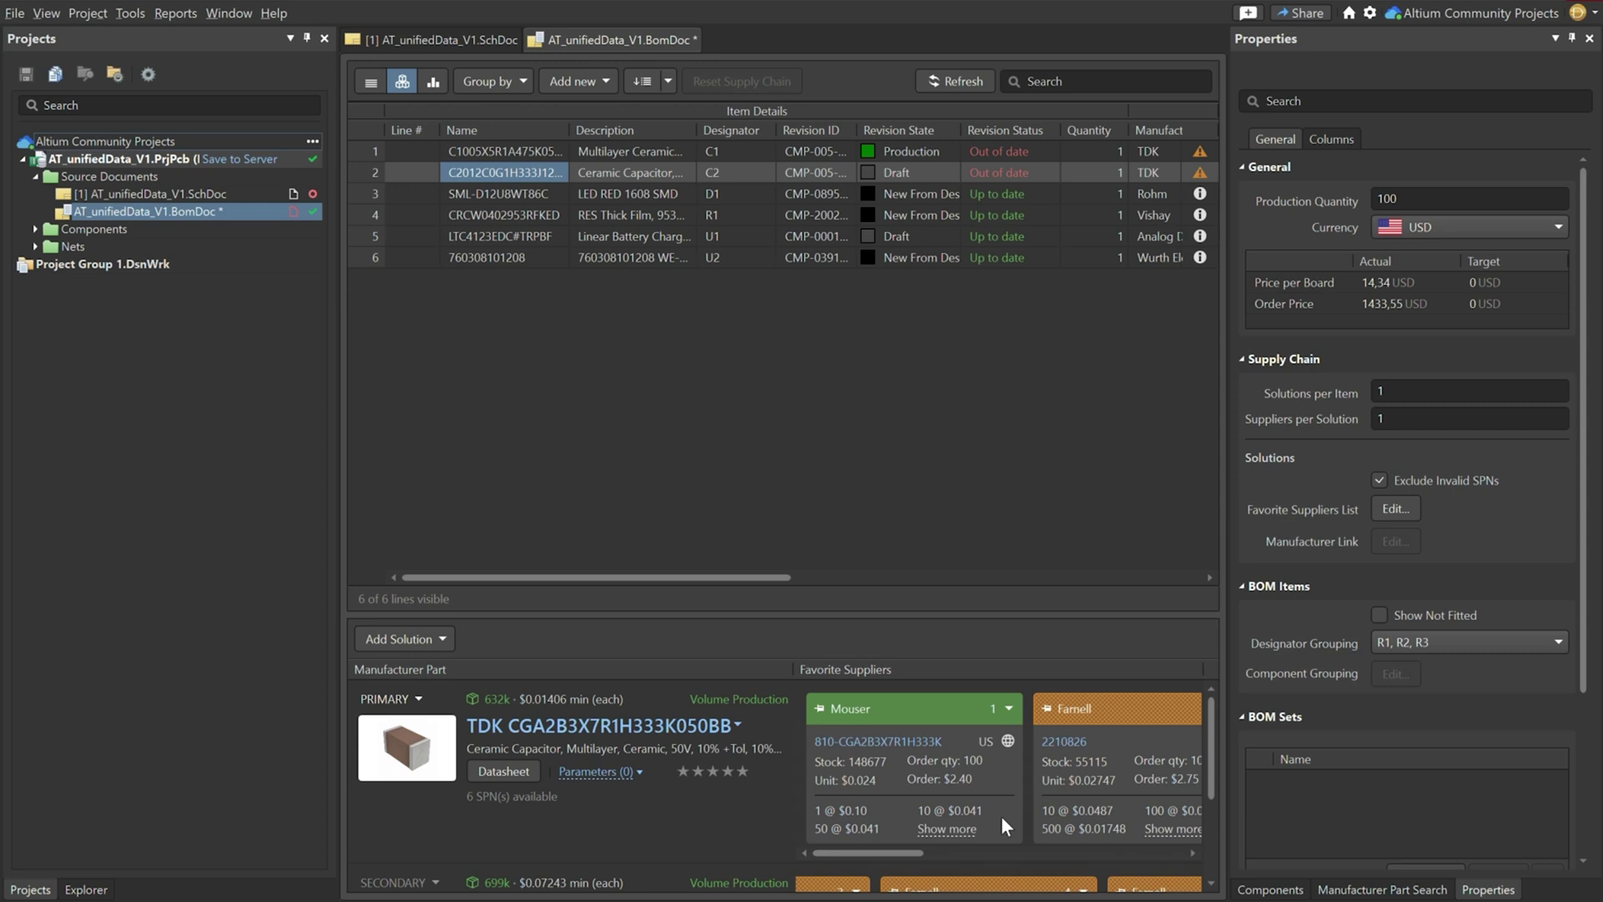
scroll(1000, 814, "down", 3)
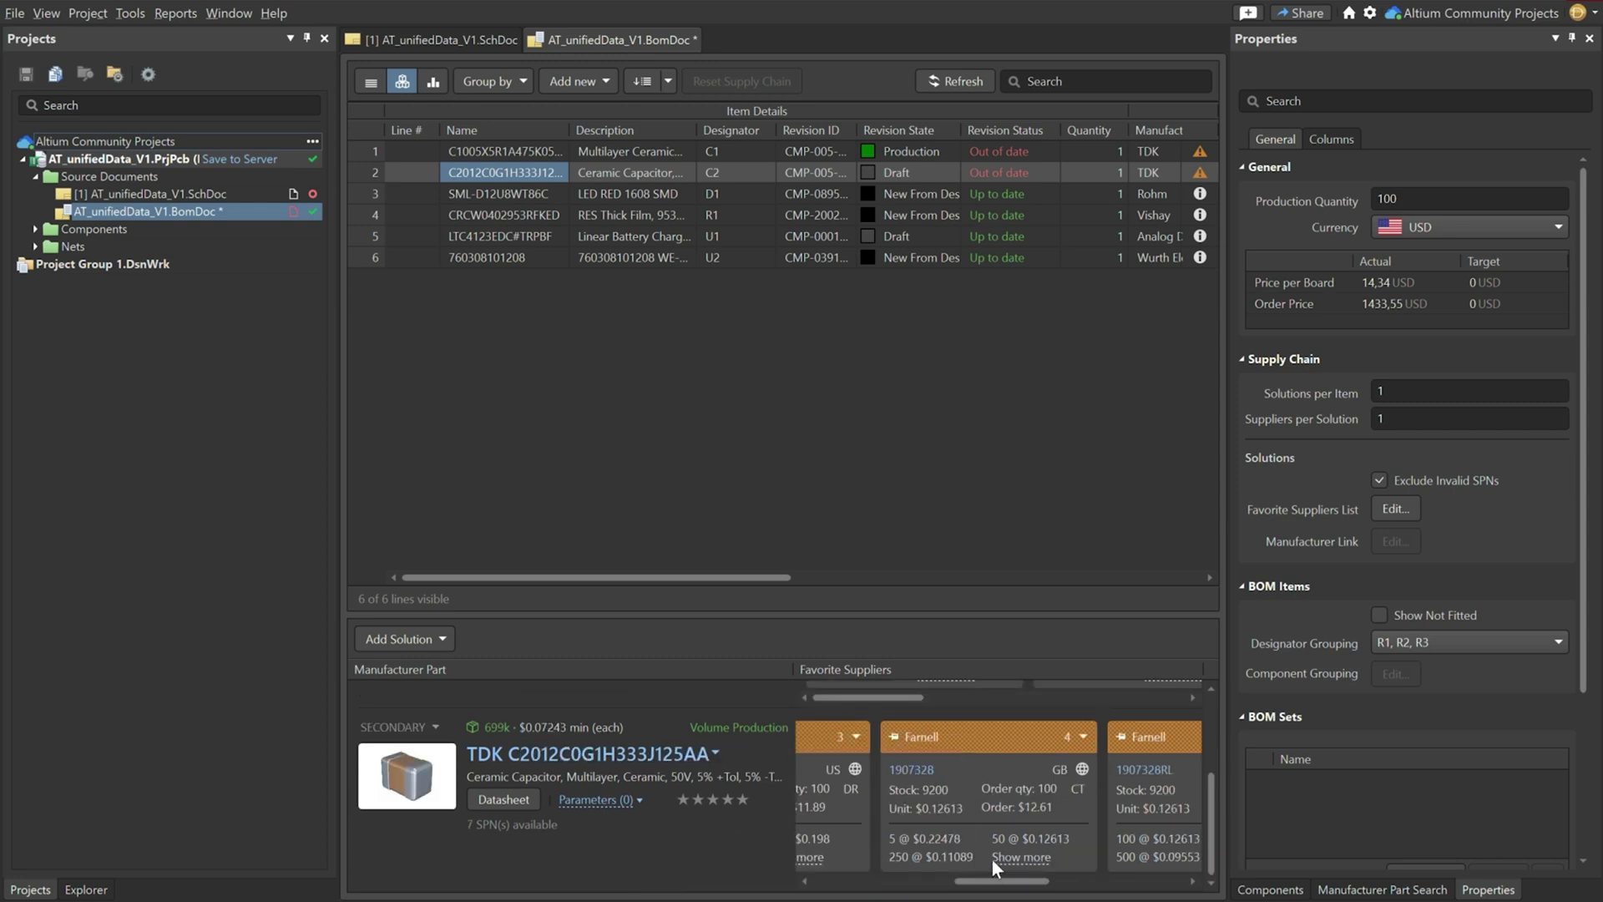
left_click_drag(992, 884, 858, 789)
scroll(929, 776, "up", 3)
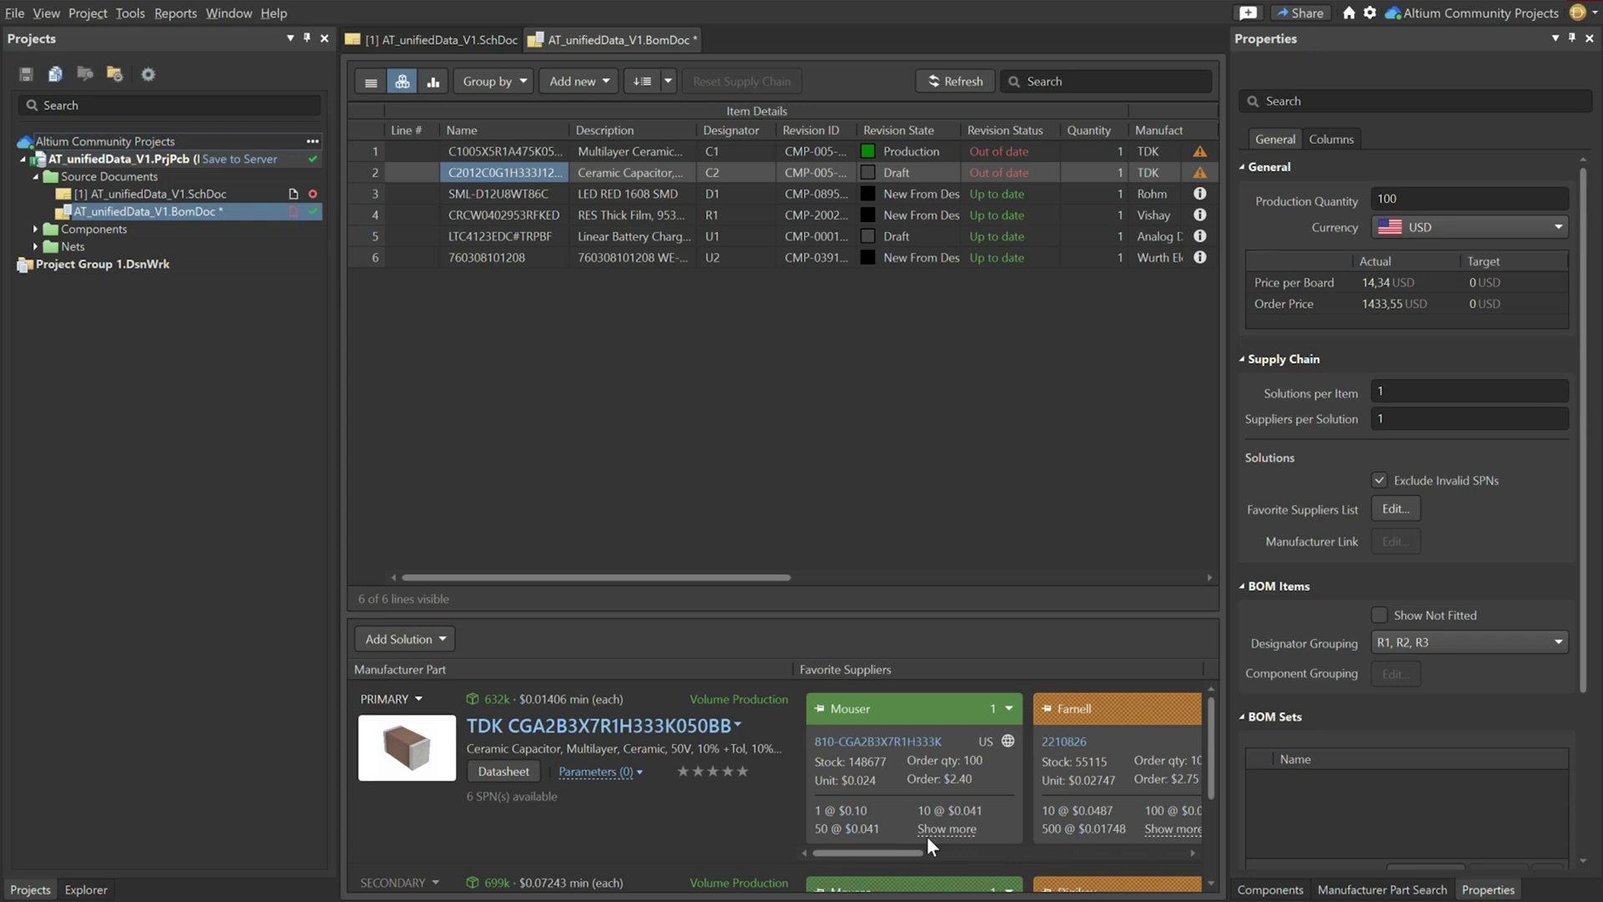
scroll(994, 791, "down", 3)
scroll(993, 791, "up", 3)
Step: Set the priority of C2's CGA2B3X7R1H333K050BB solution to Not Used
scroll(954, 164, "right", 5)
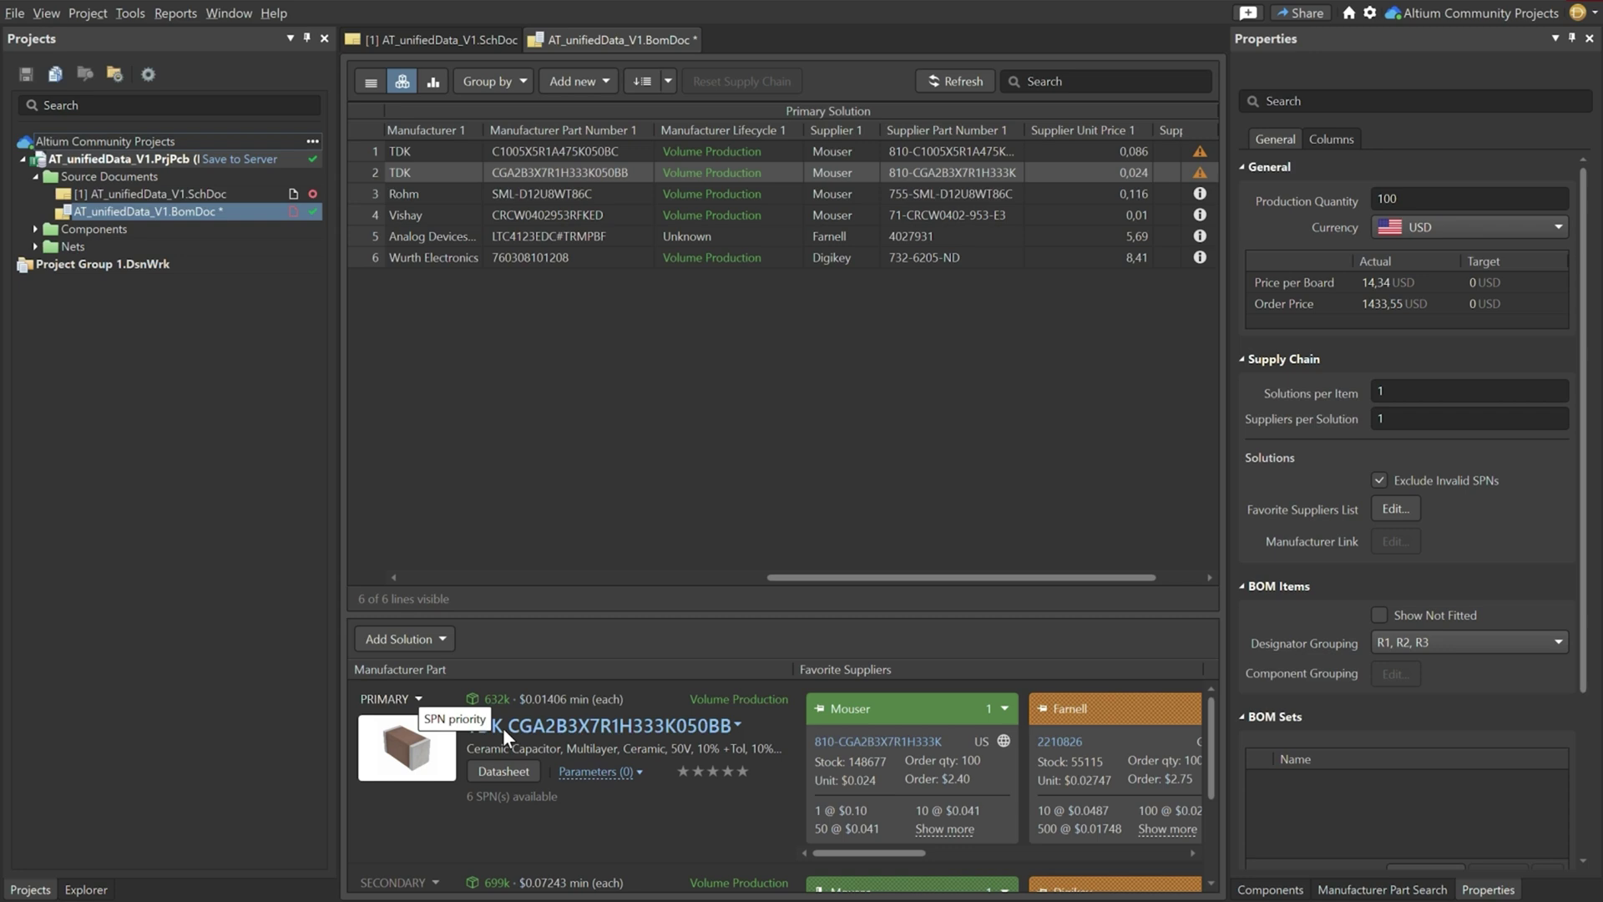
left_click(415, 699)
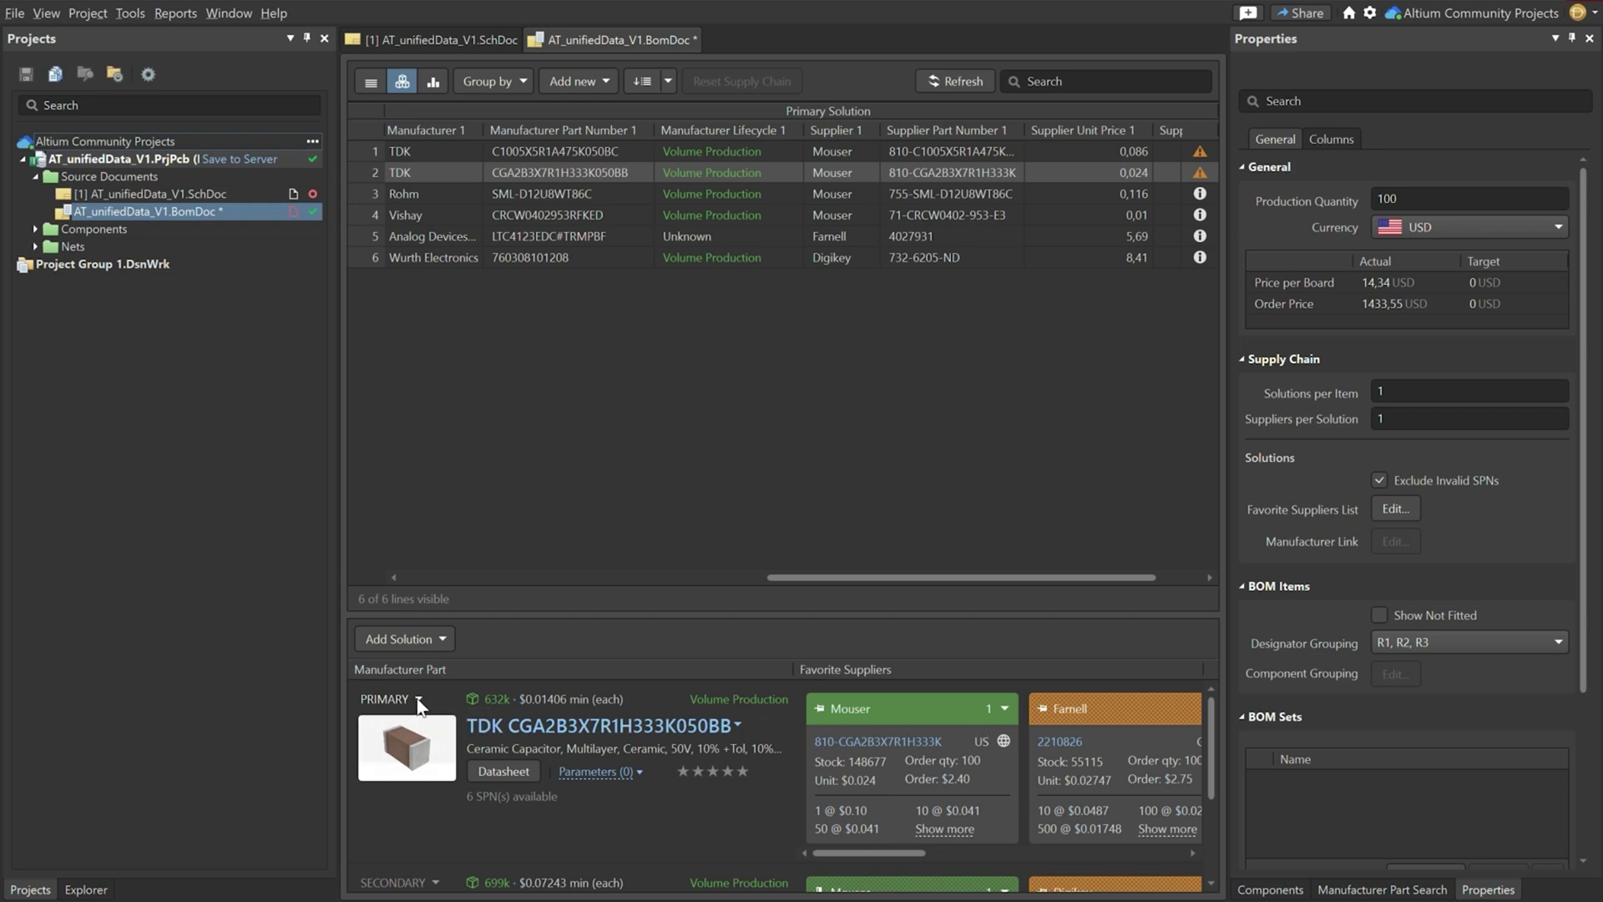
left_click(415, 748)
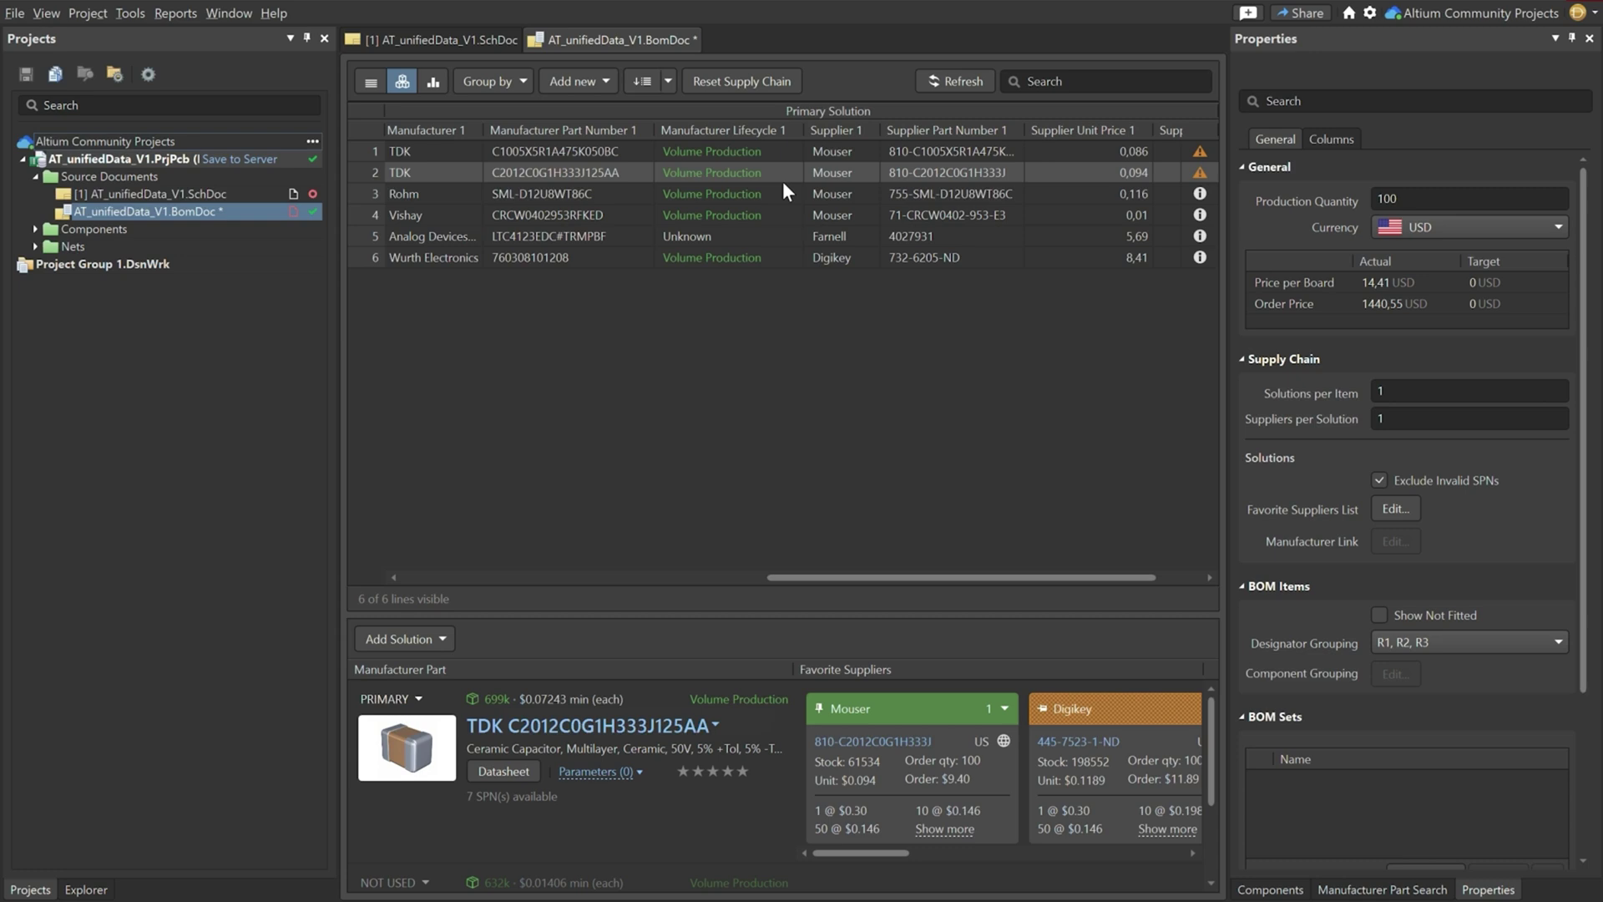
Step: Open the Bill of Materials report, examine its supplier and pricing columns, and close it without exporting
left_click(176, 13)
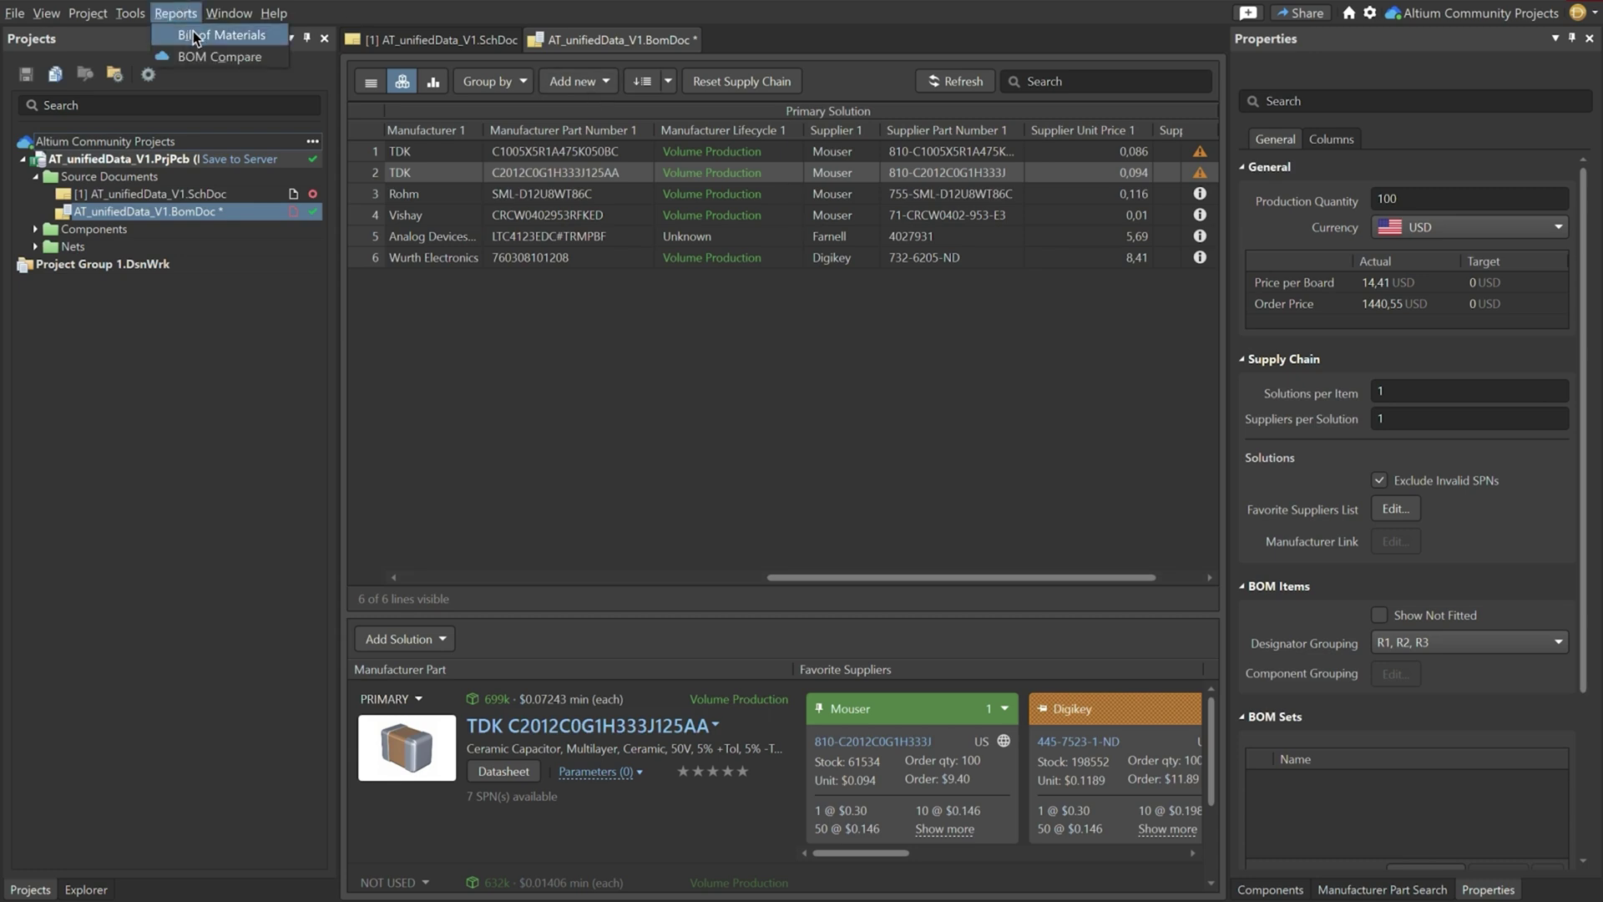
left_click(194, 36)
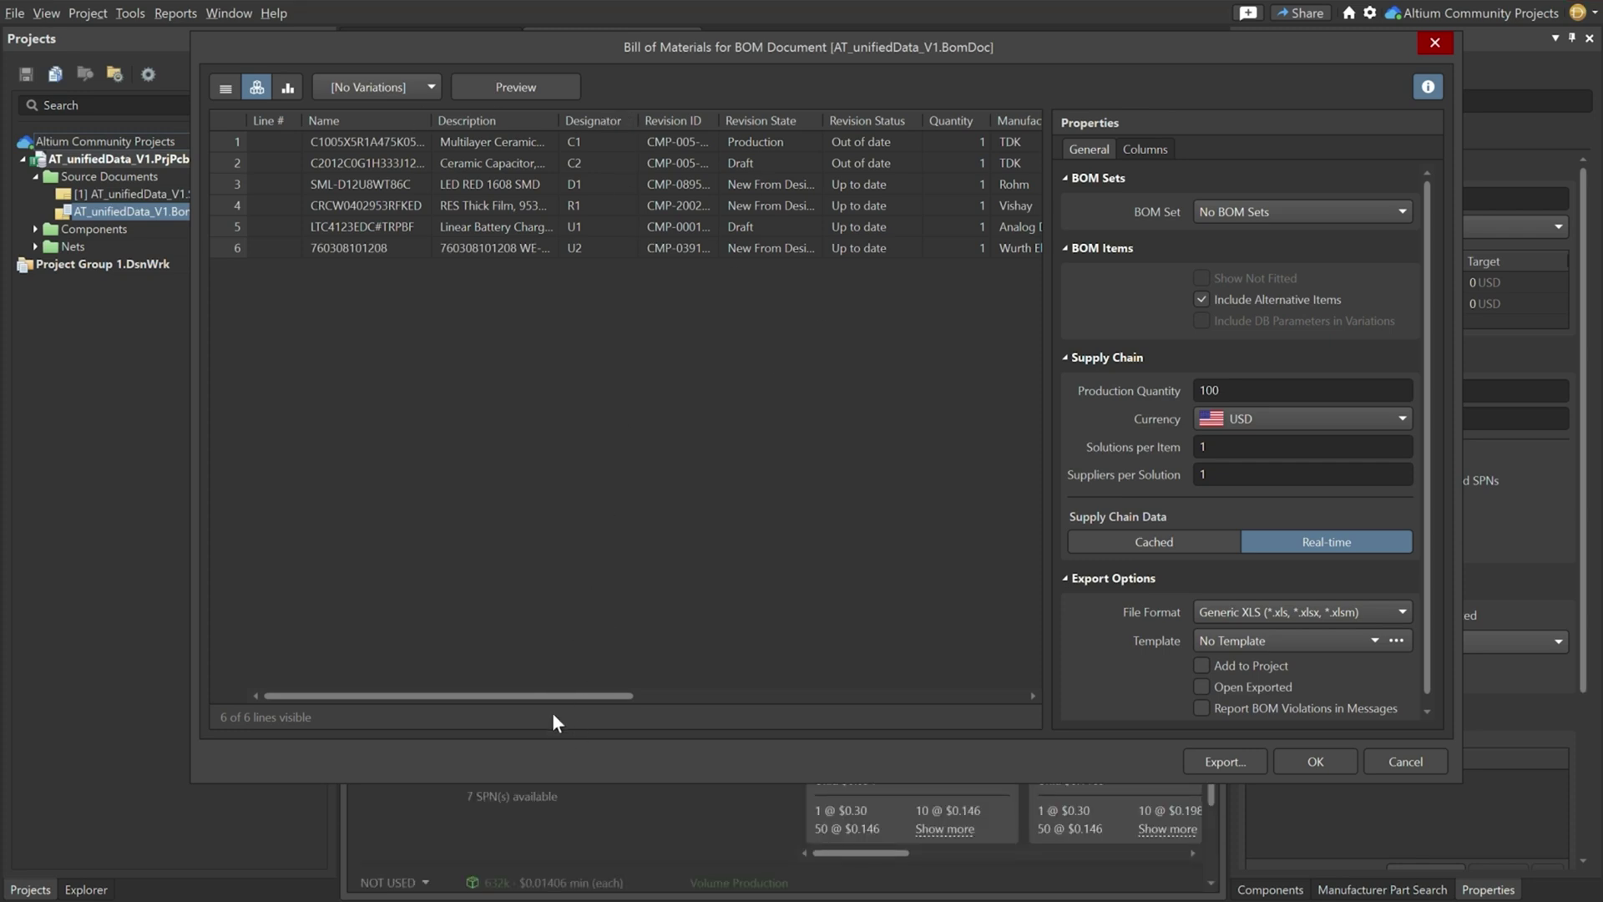
left_click_drag(553, 695, 954, 674)
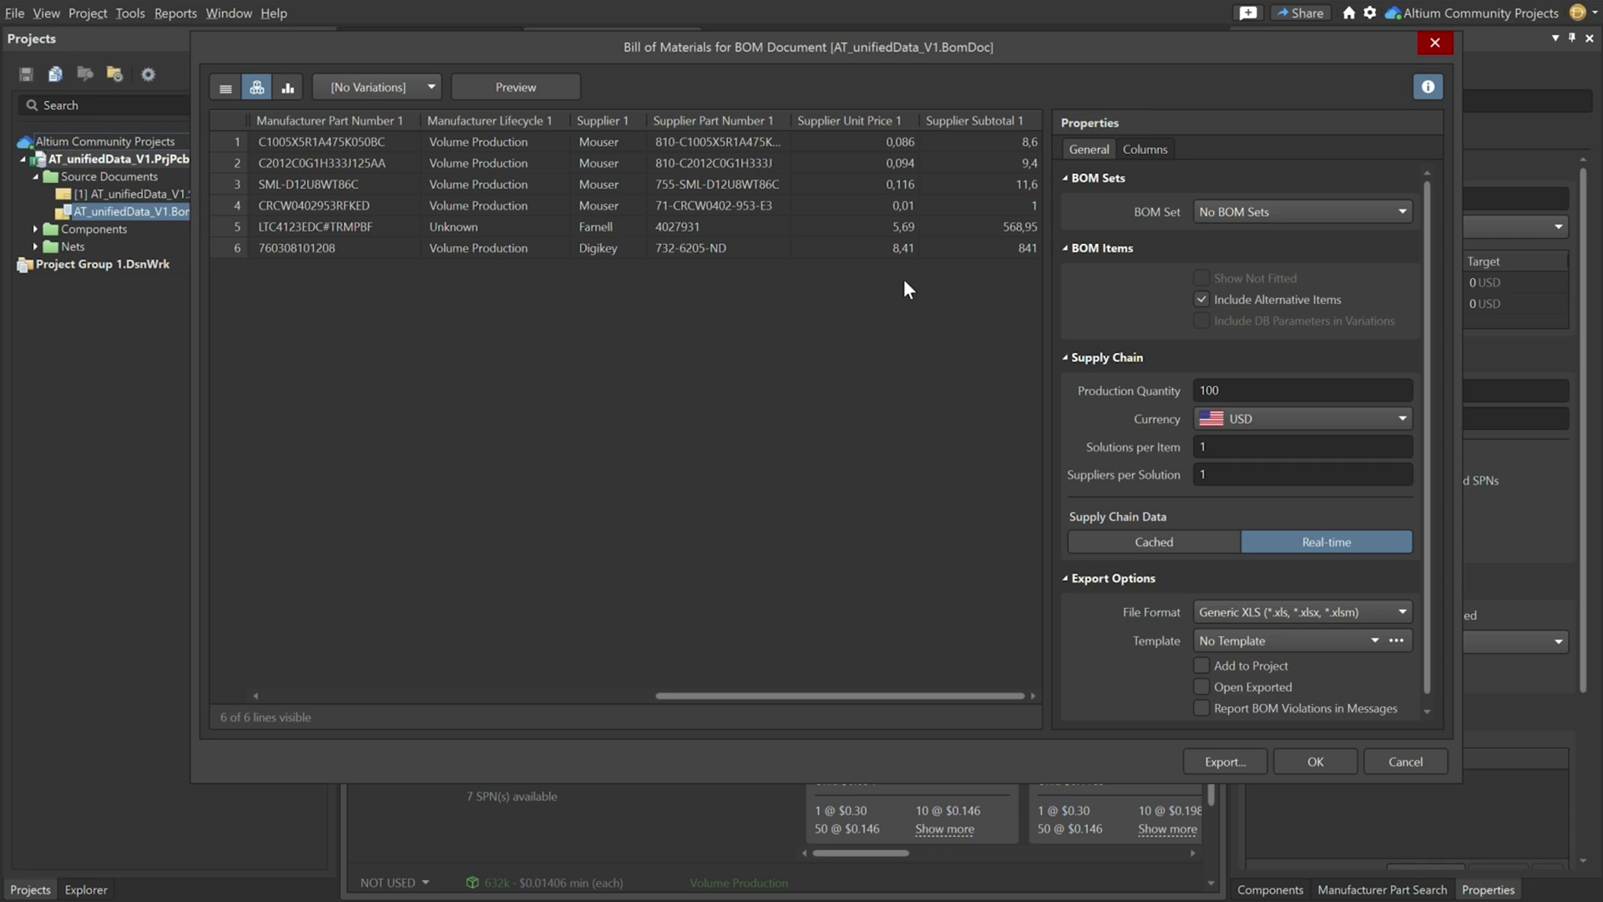
left_click(1395, 764)
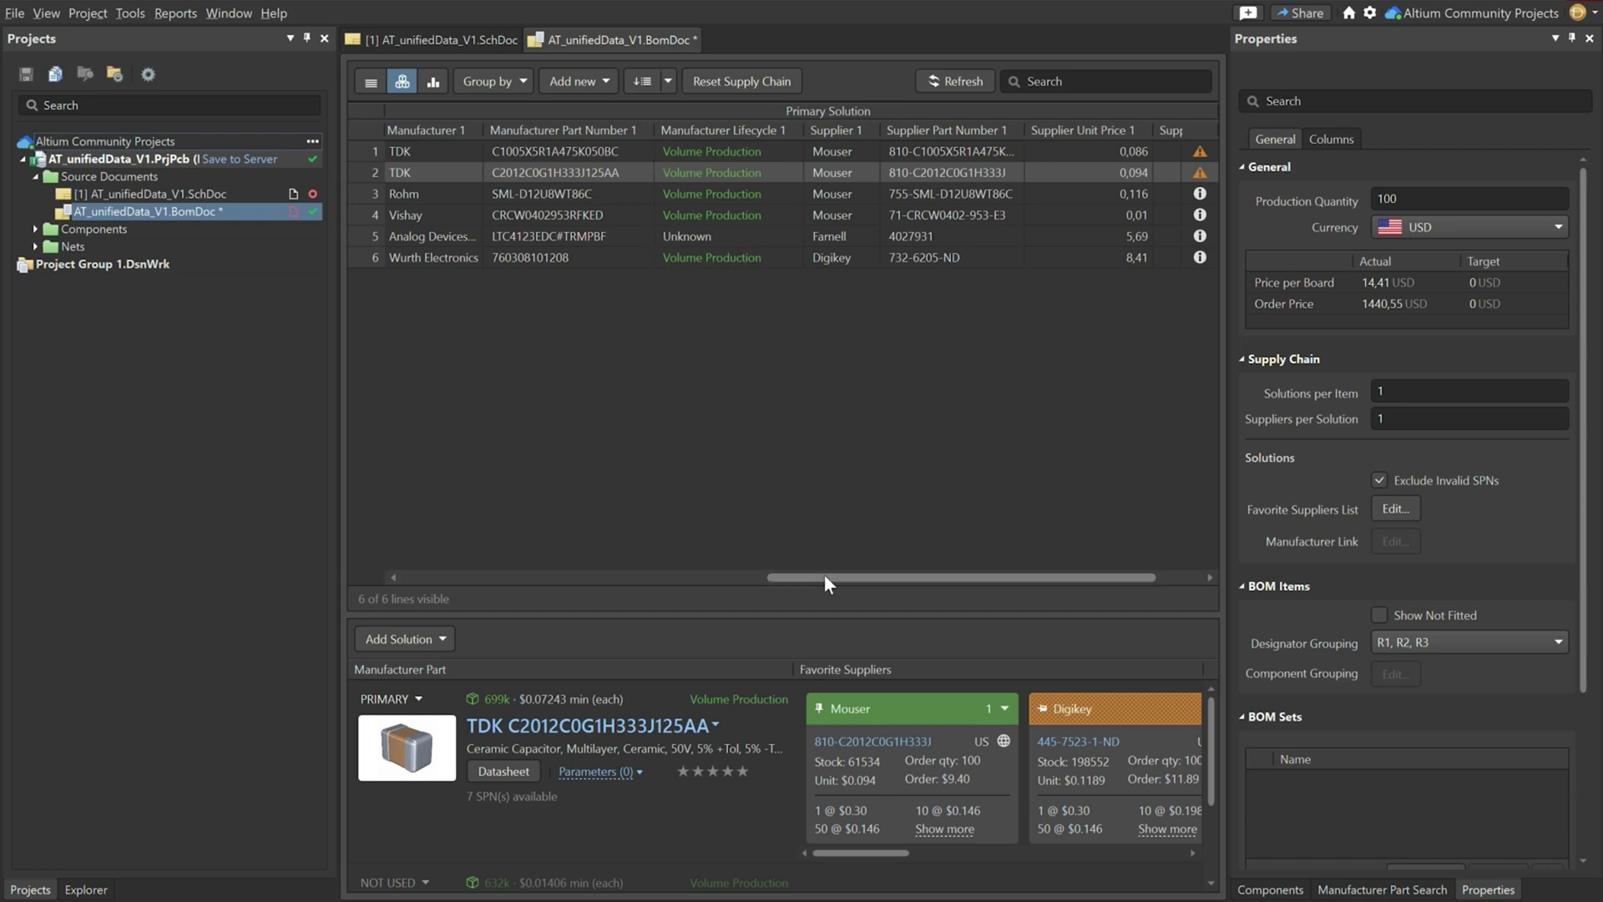
Step: Show the server's Capacitors folder in a widened Explorer and select component C2012C0G1H333J125AA
left_click_drag(824, 576, 396, 553)
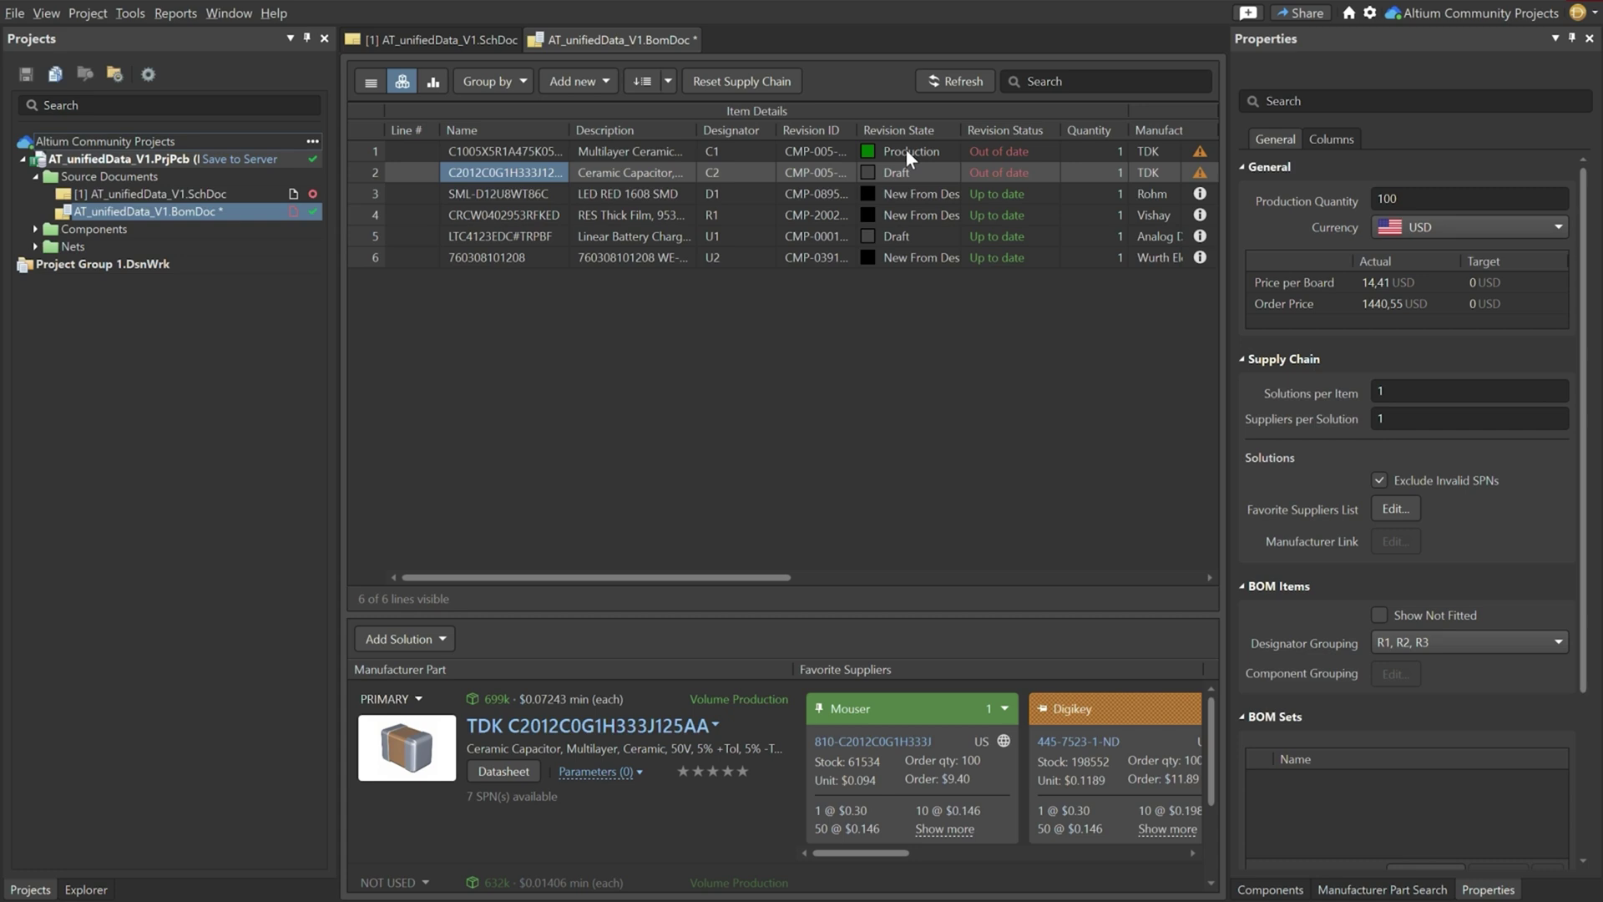
left_click(86, 889)
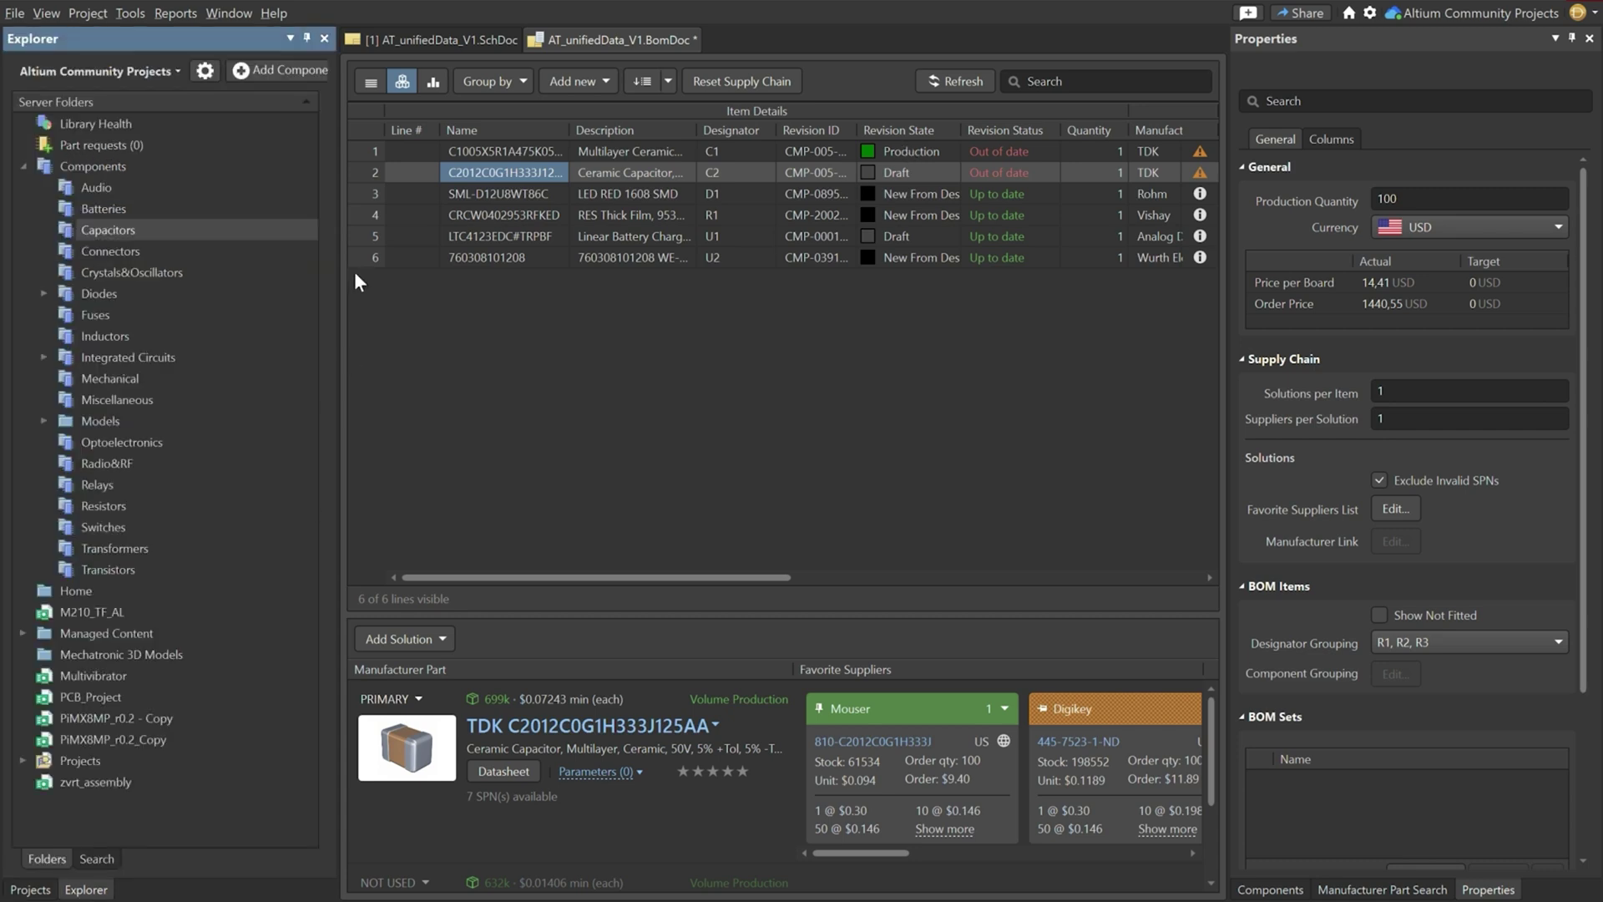
left_click_drag(337, 300, 1077, 322)
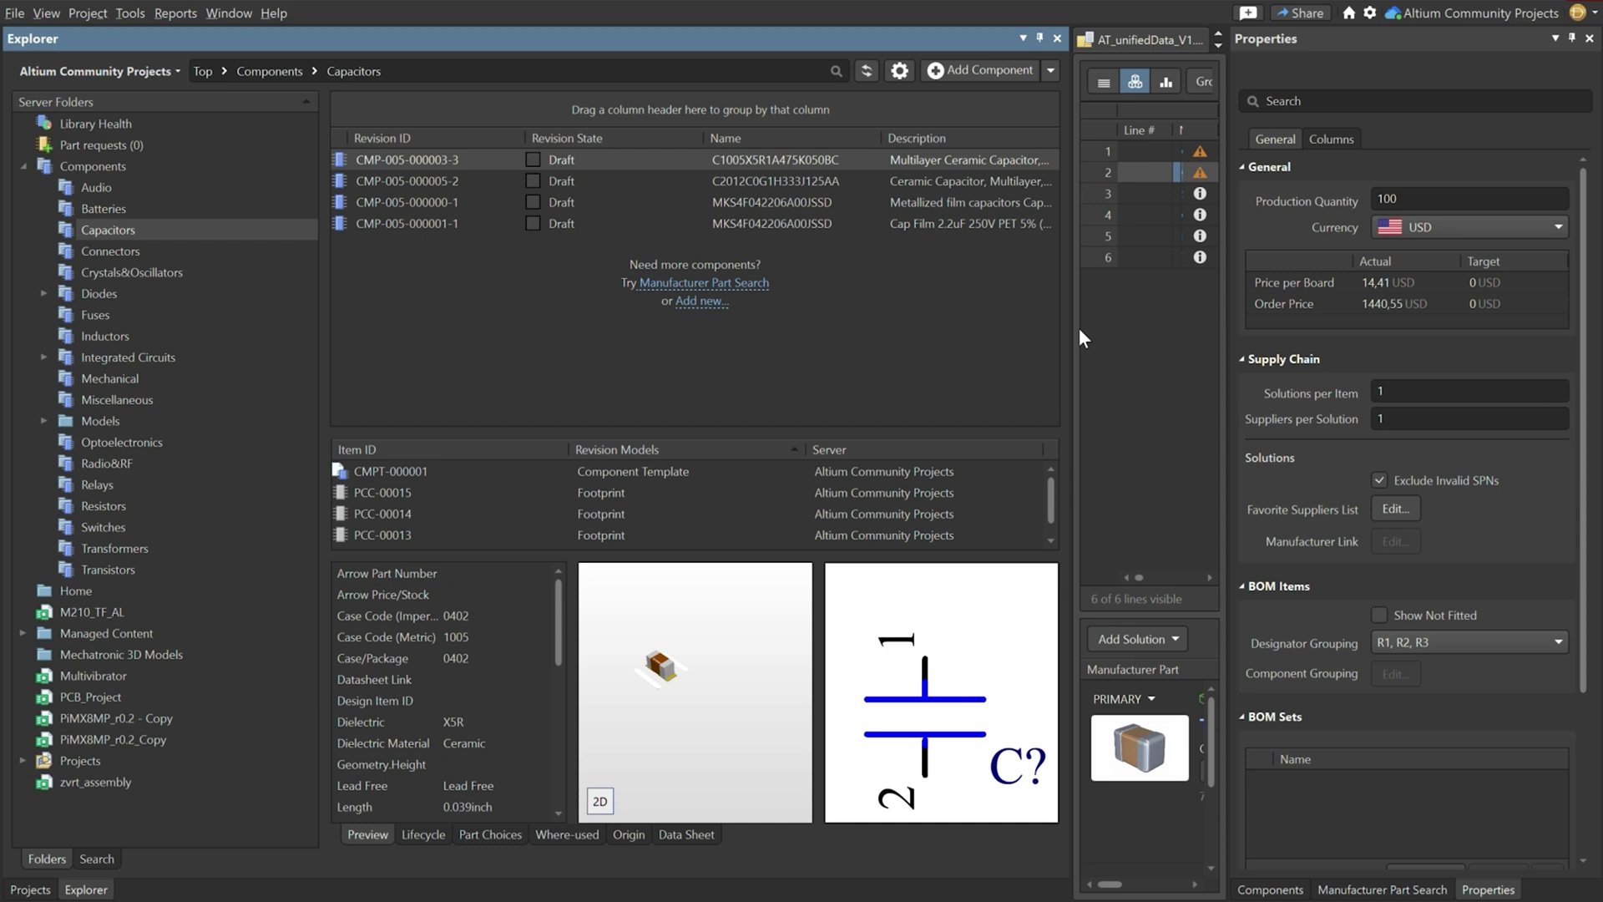
left_click(112, 229)
left_click(768, 181)
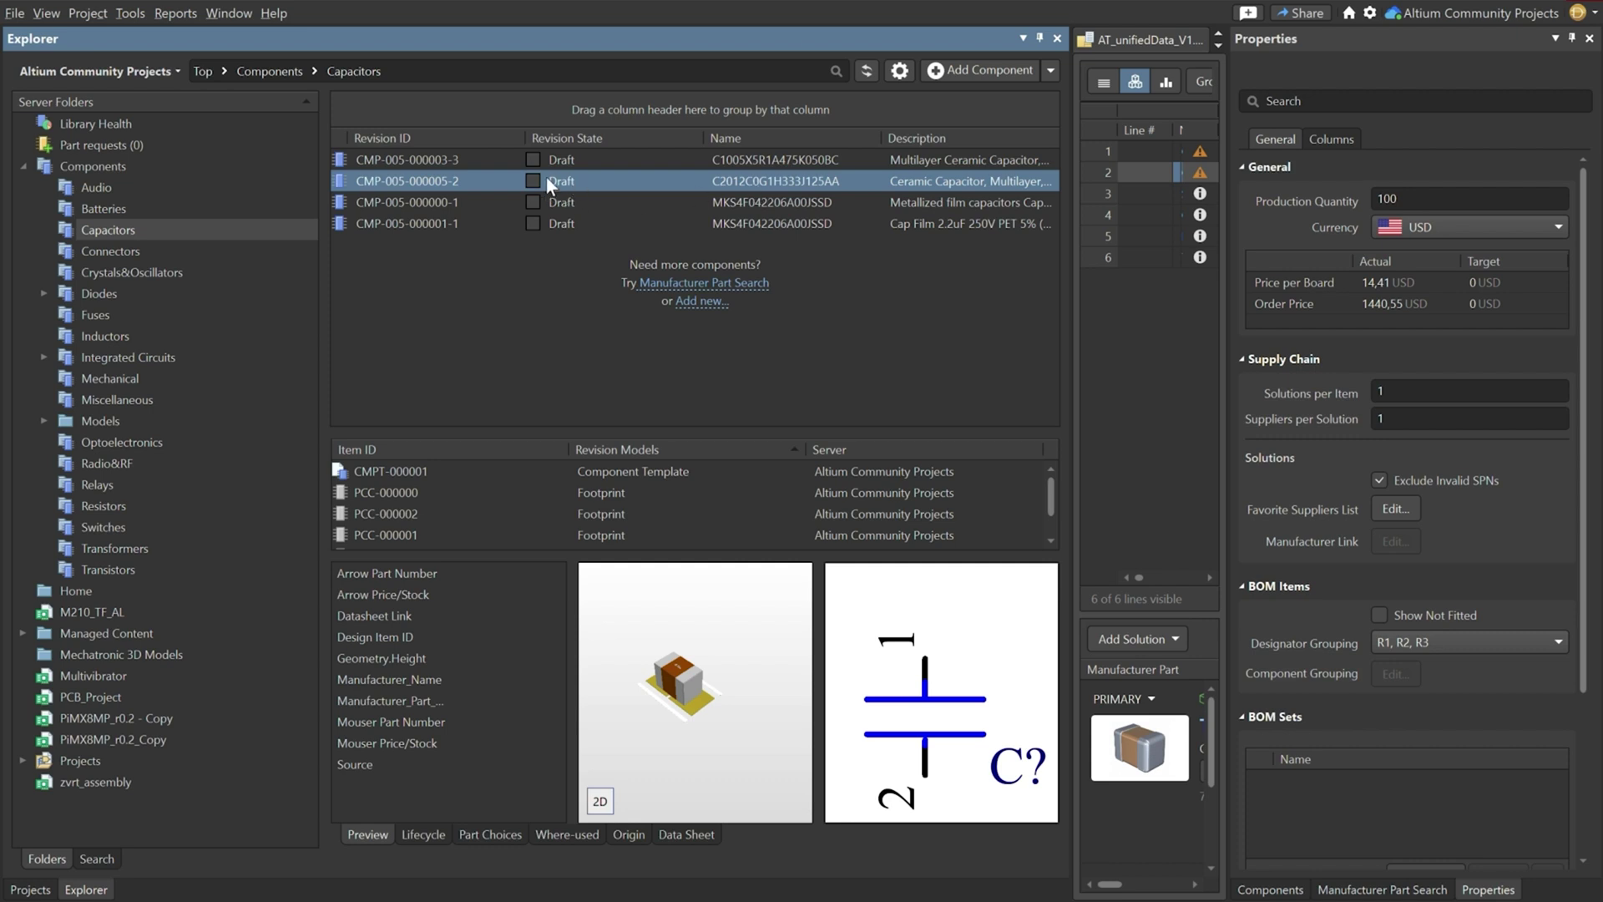
Step: Start a state change for component C2012C0G1H333J125AA and choose Promote 2 To Prototype as its next state
right_click(445, 177)
mouse_move(489, 236)
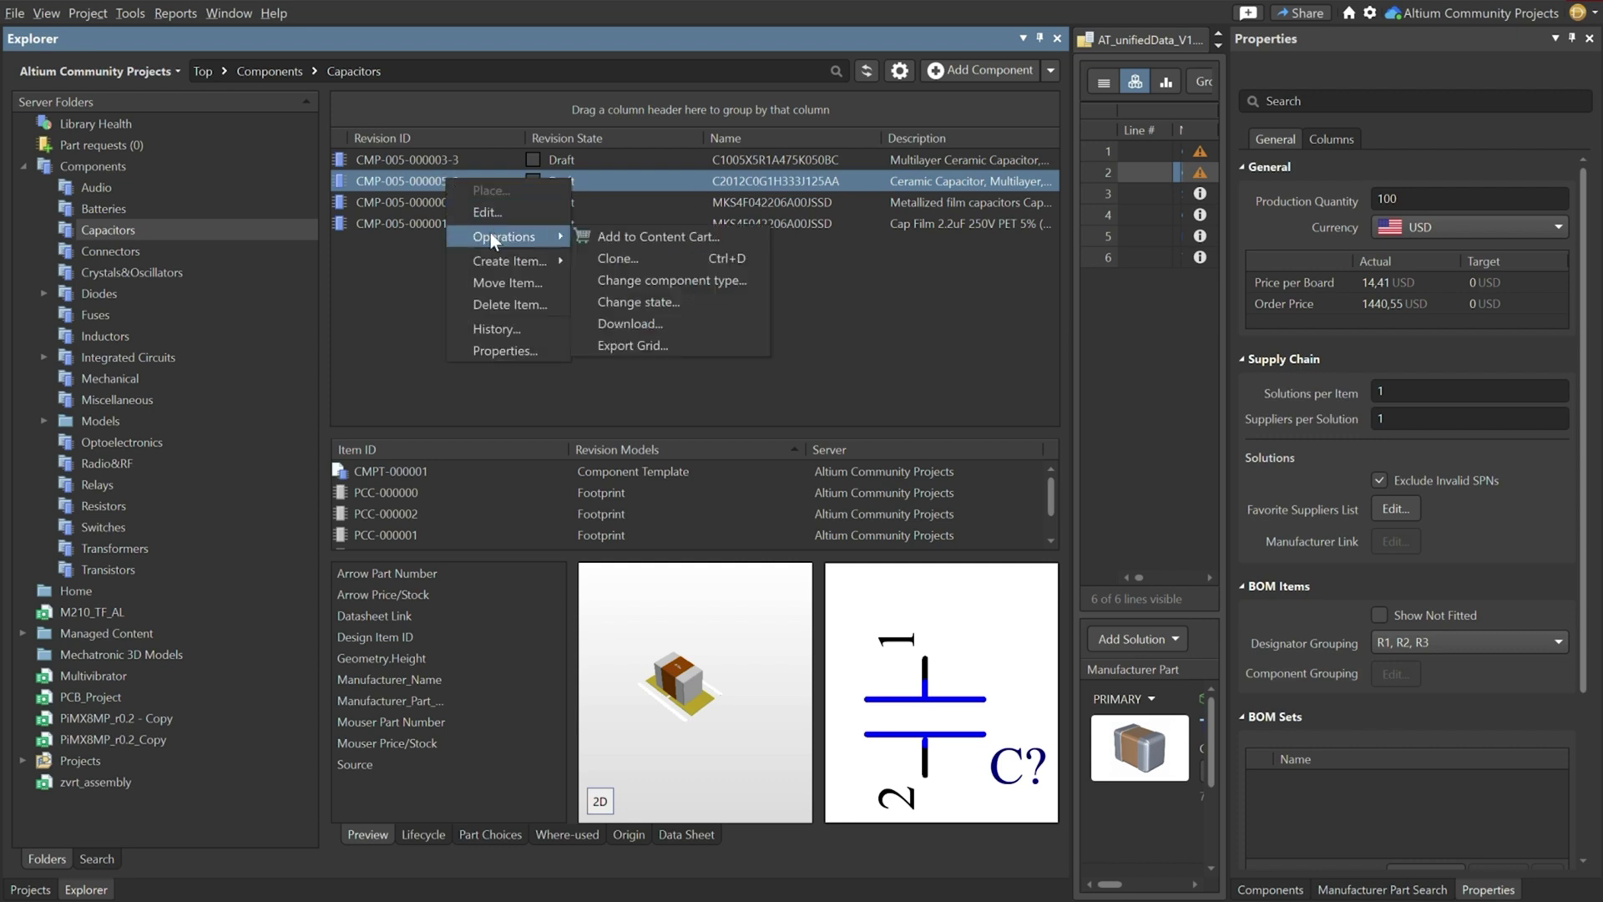
left_click(644, 303)
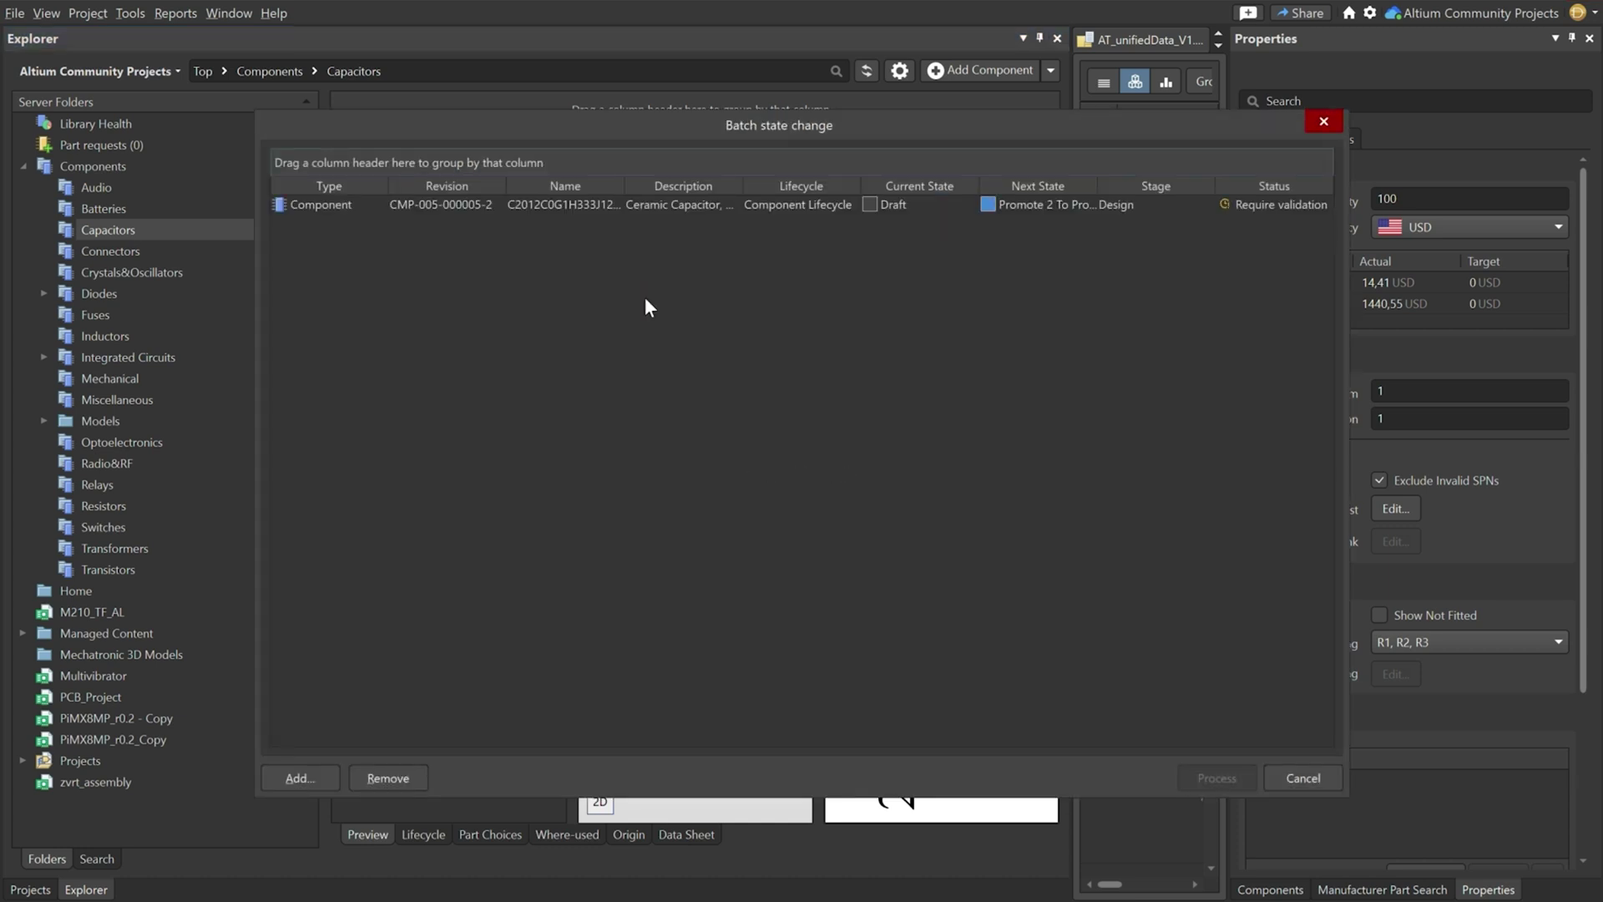
right_click(1030, 205)
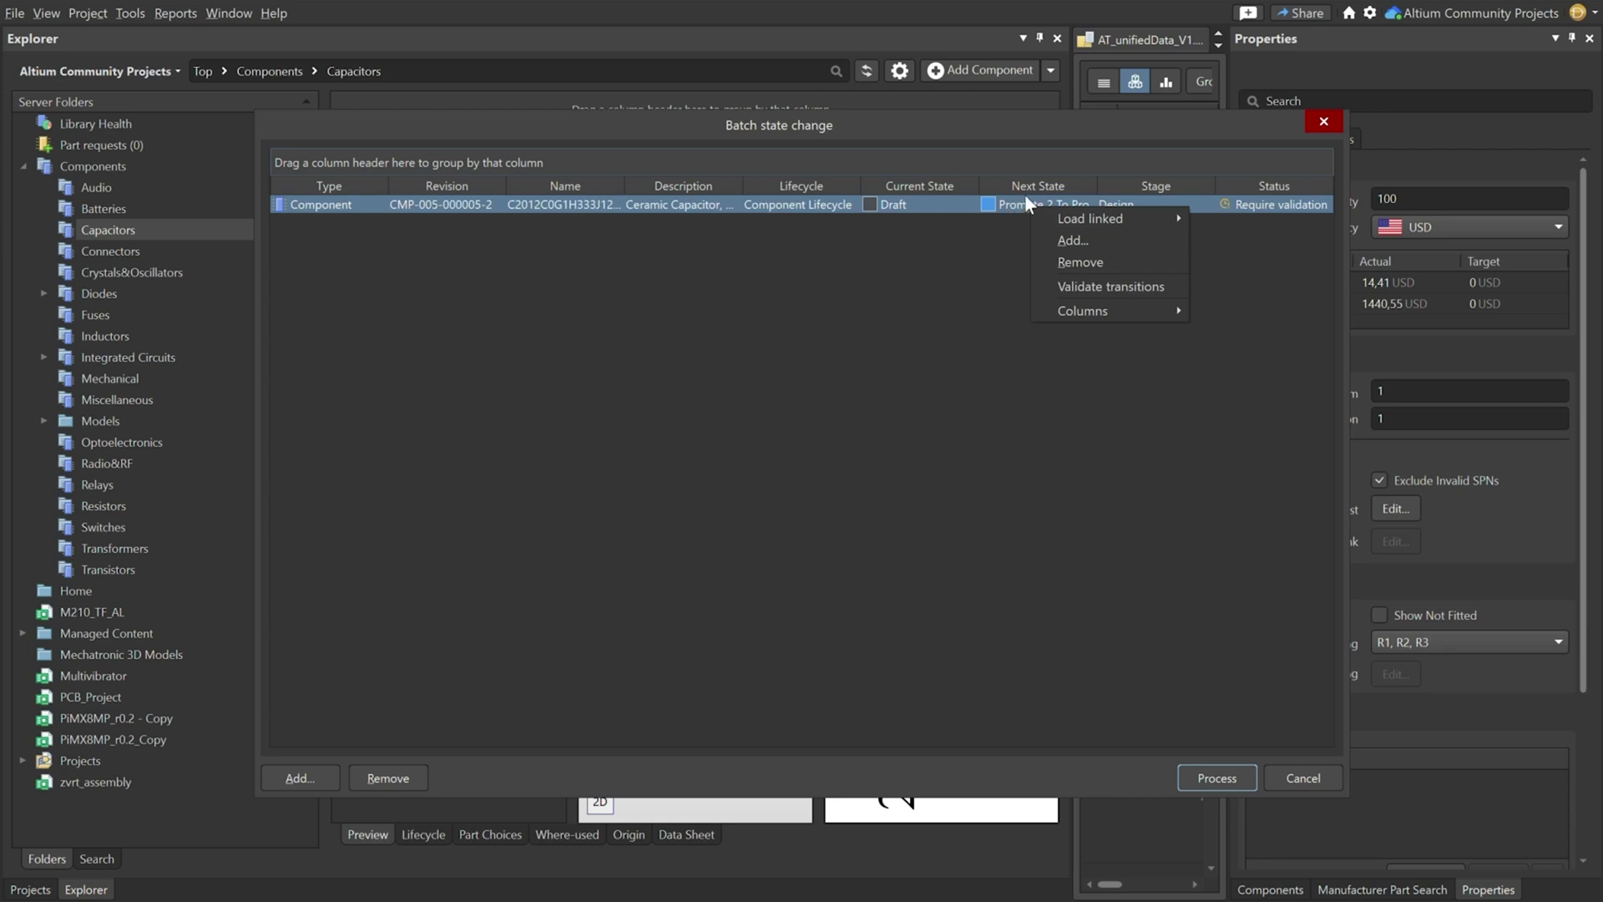
mouse_move(1090, 222)
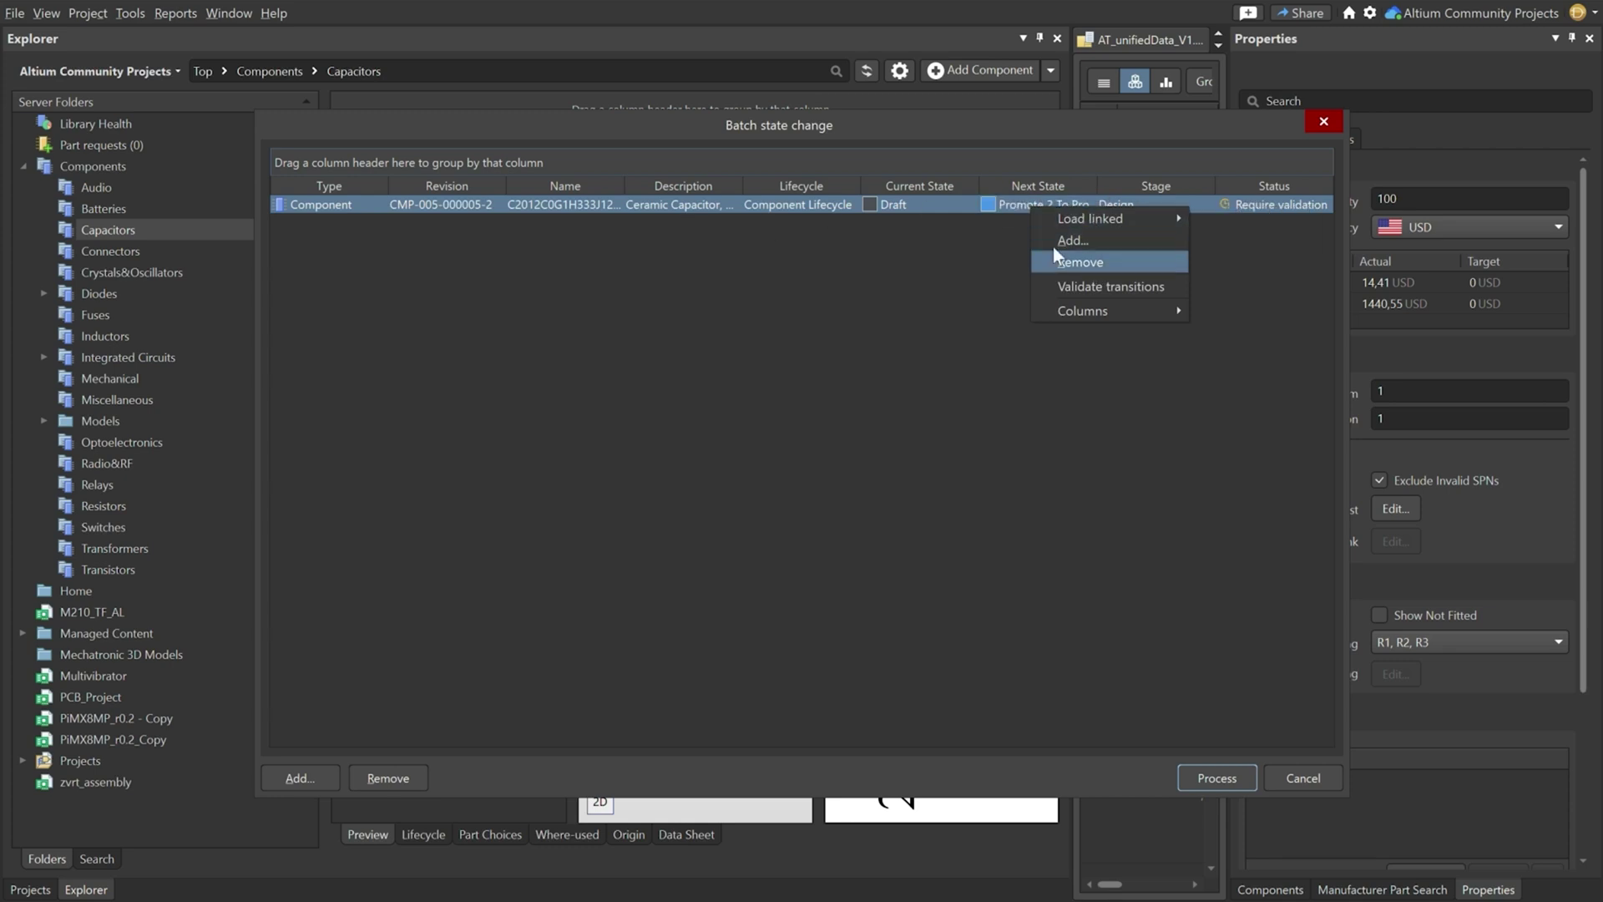
left_click(1004, 203)
left_click(1087, 204)
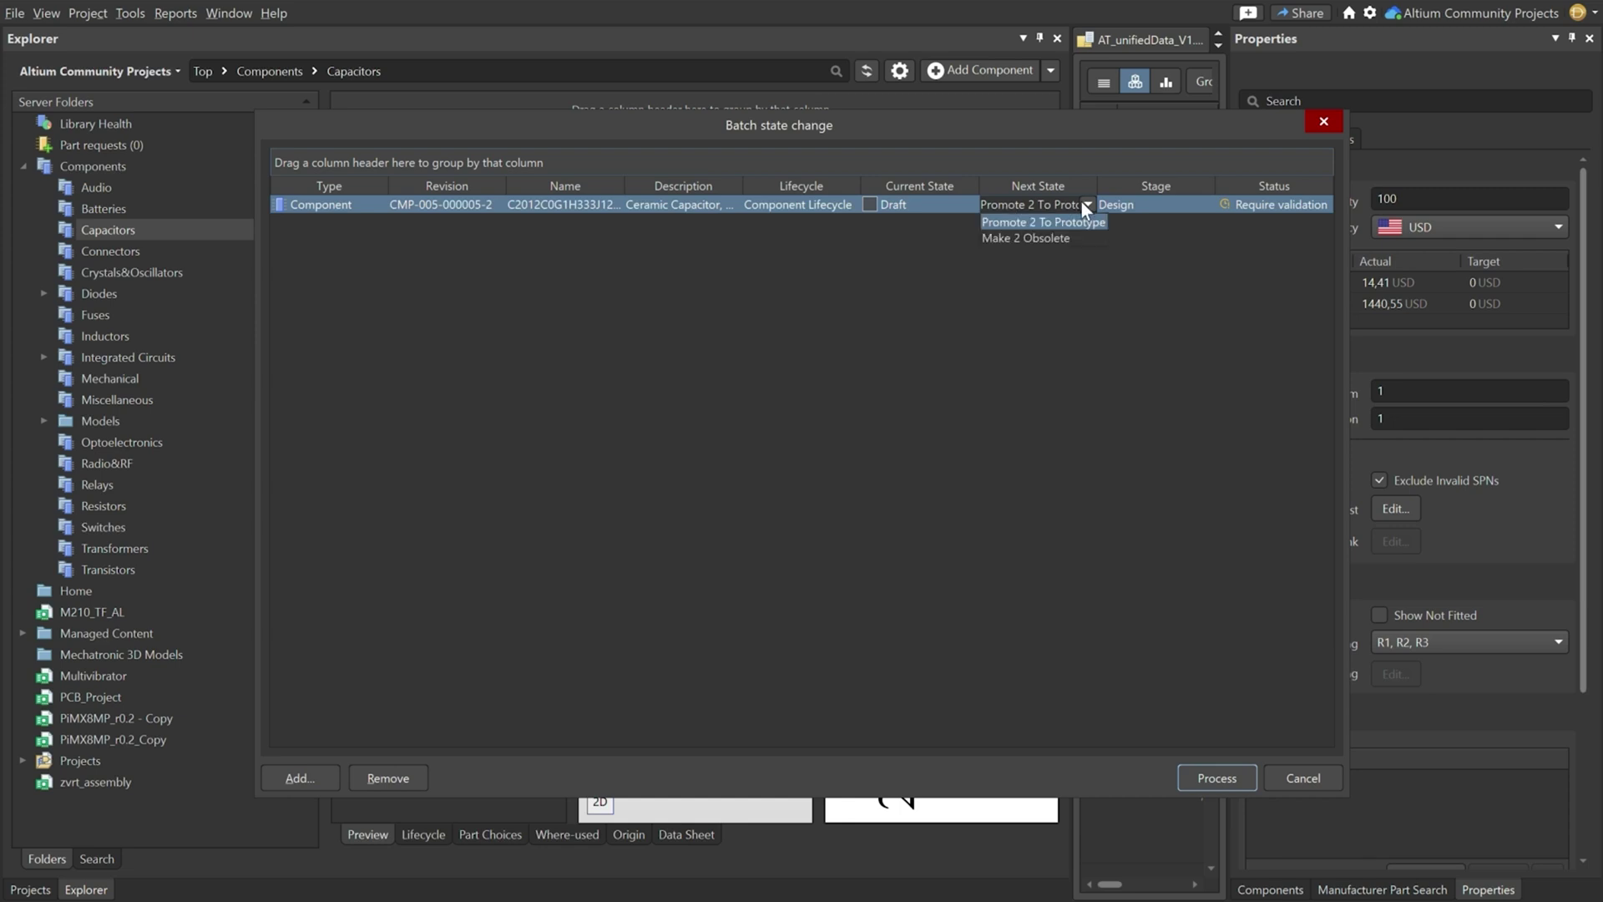
left_click(1025, 222)
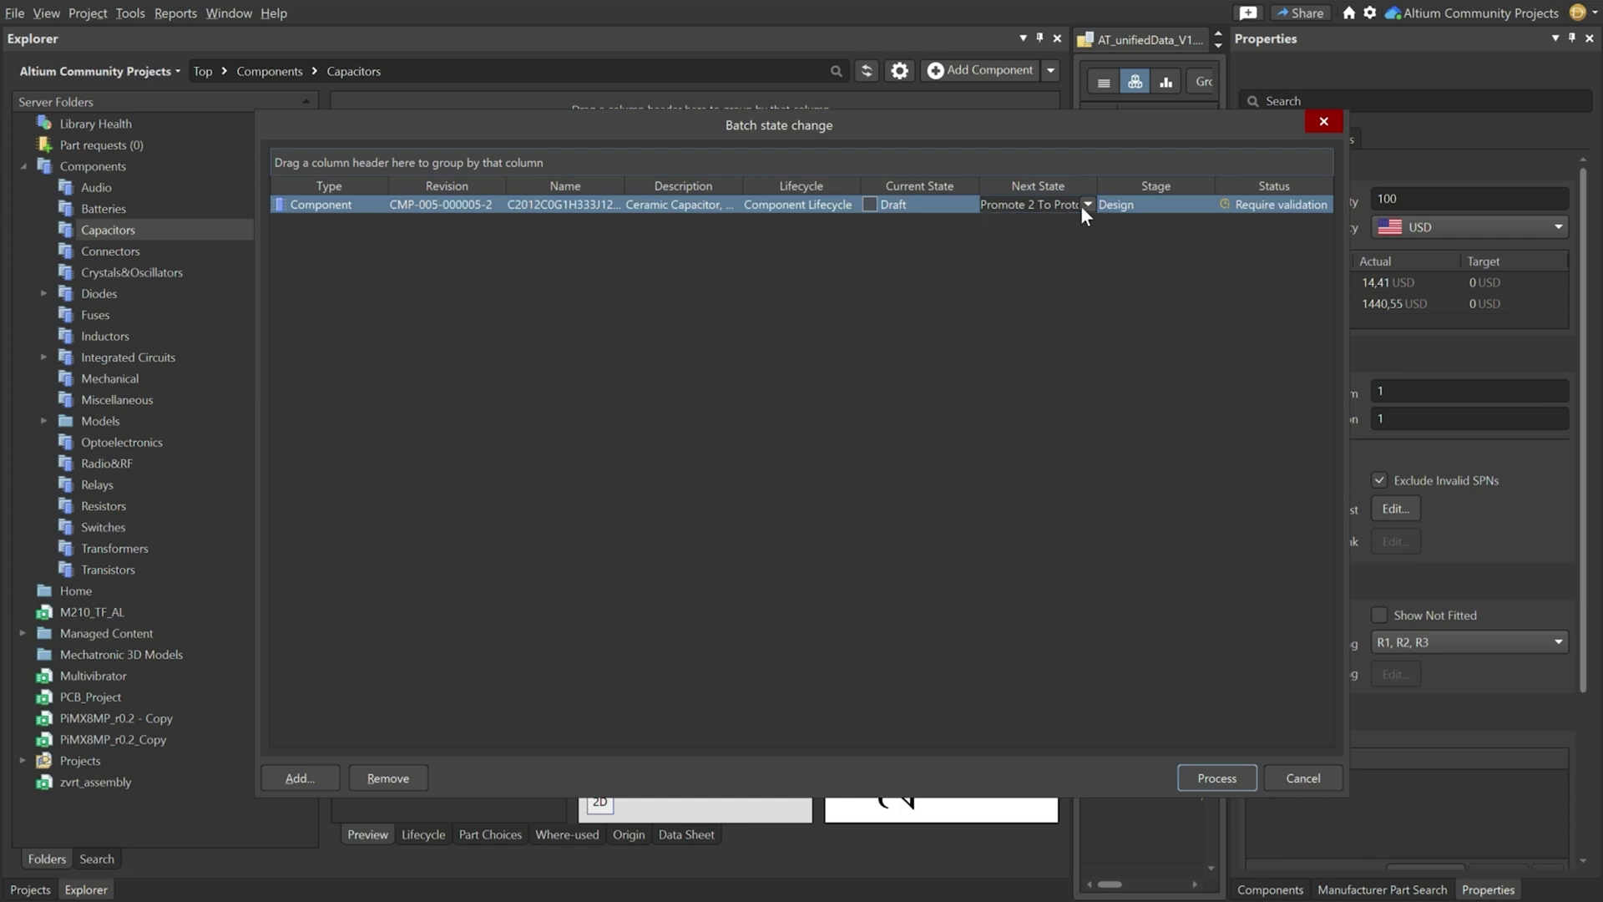
Step: Process the batch state change with the note "first prototype" and confirm it
left_click(1216, 777)
type("f")
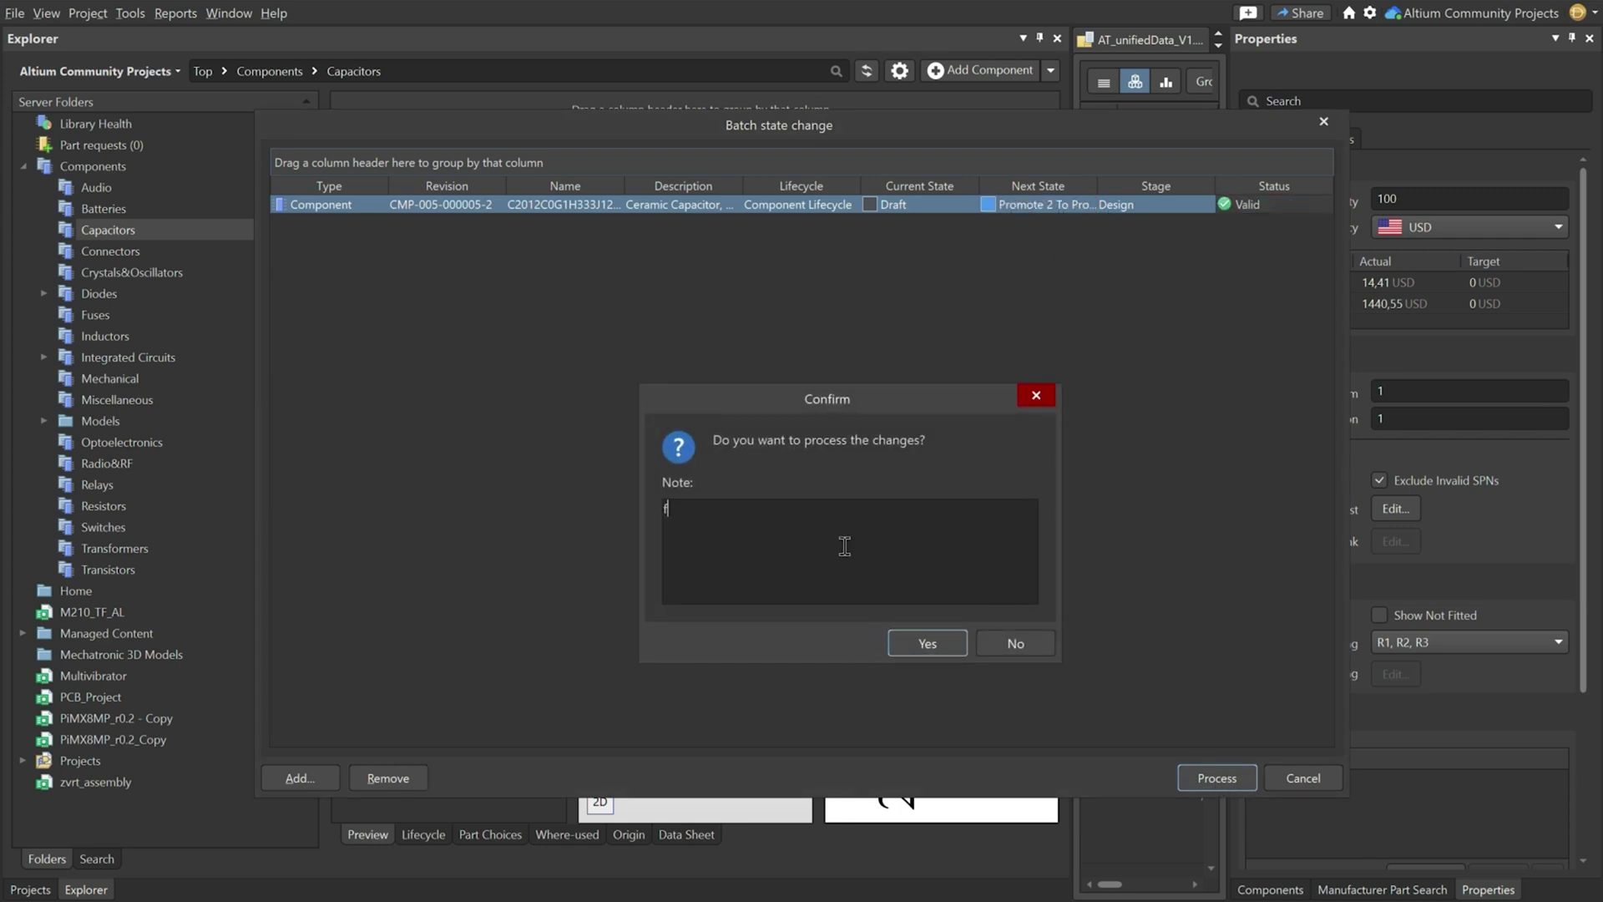
type("irst prototype")
left_click(921, 644)
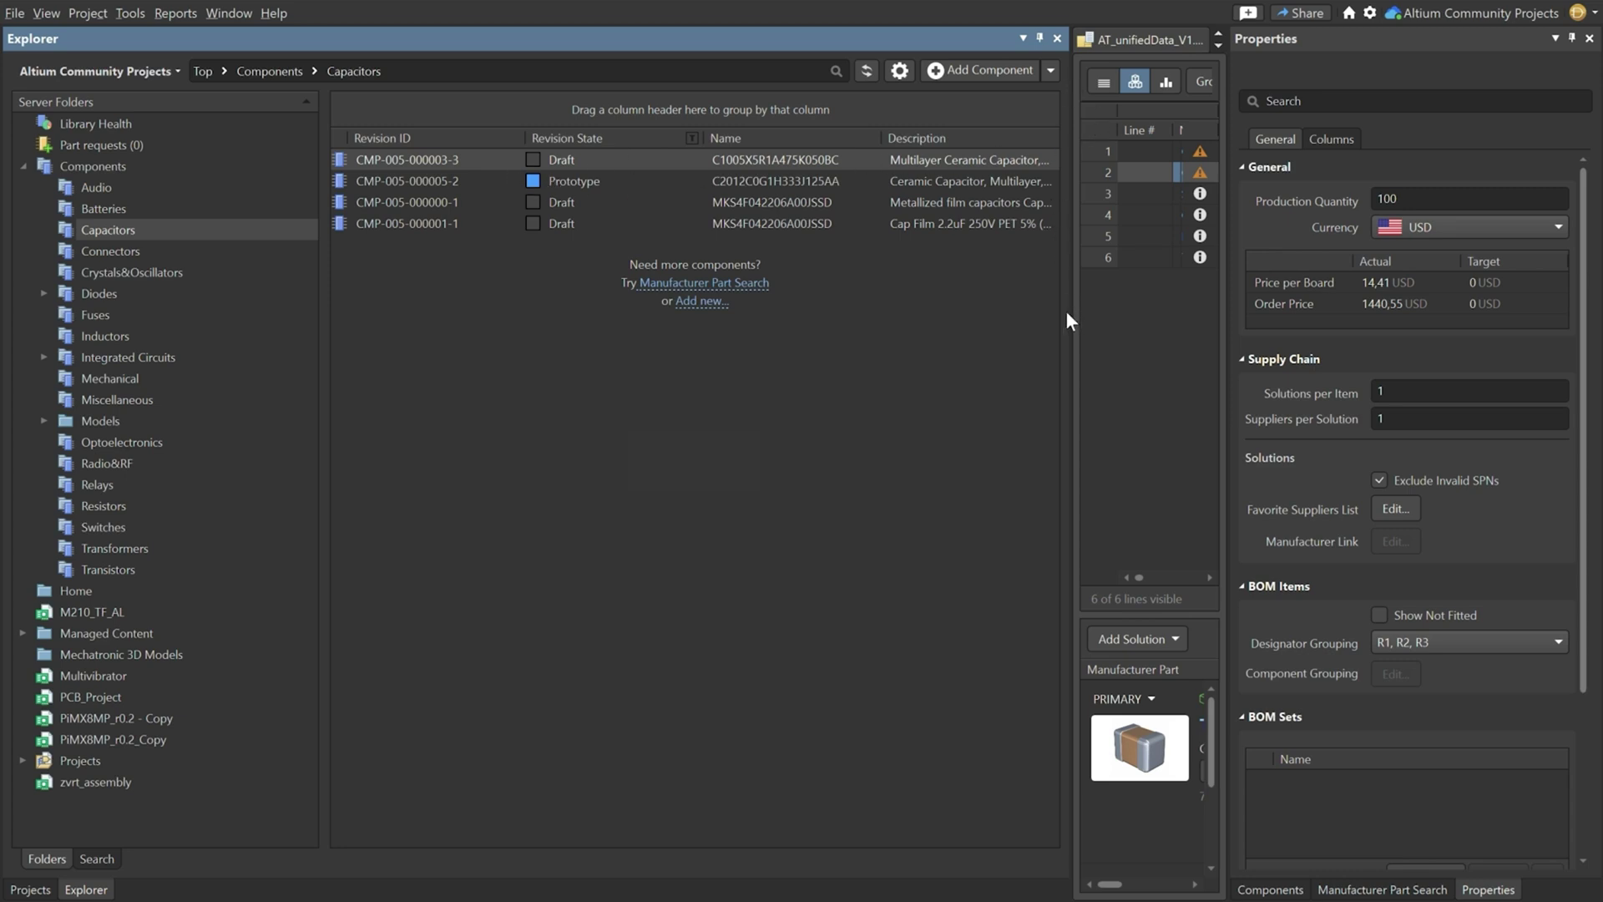
Step: Refresh the BOM document beside a narrowed Explorer and review its revision state, revision status and primary solution columns
left_click_drag(1071, 315, 938, 317)
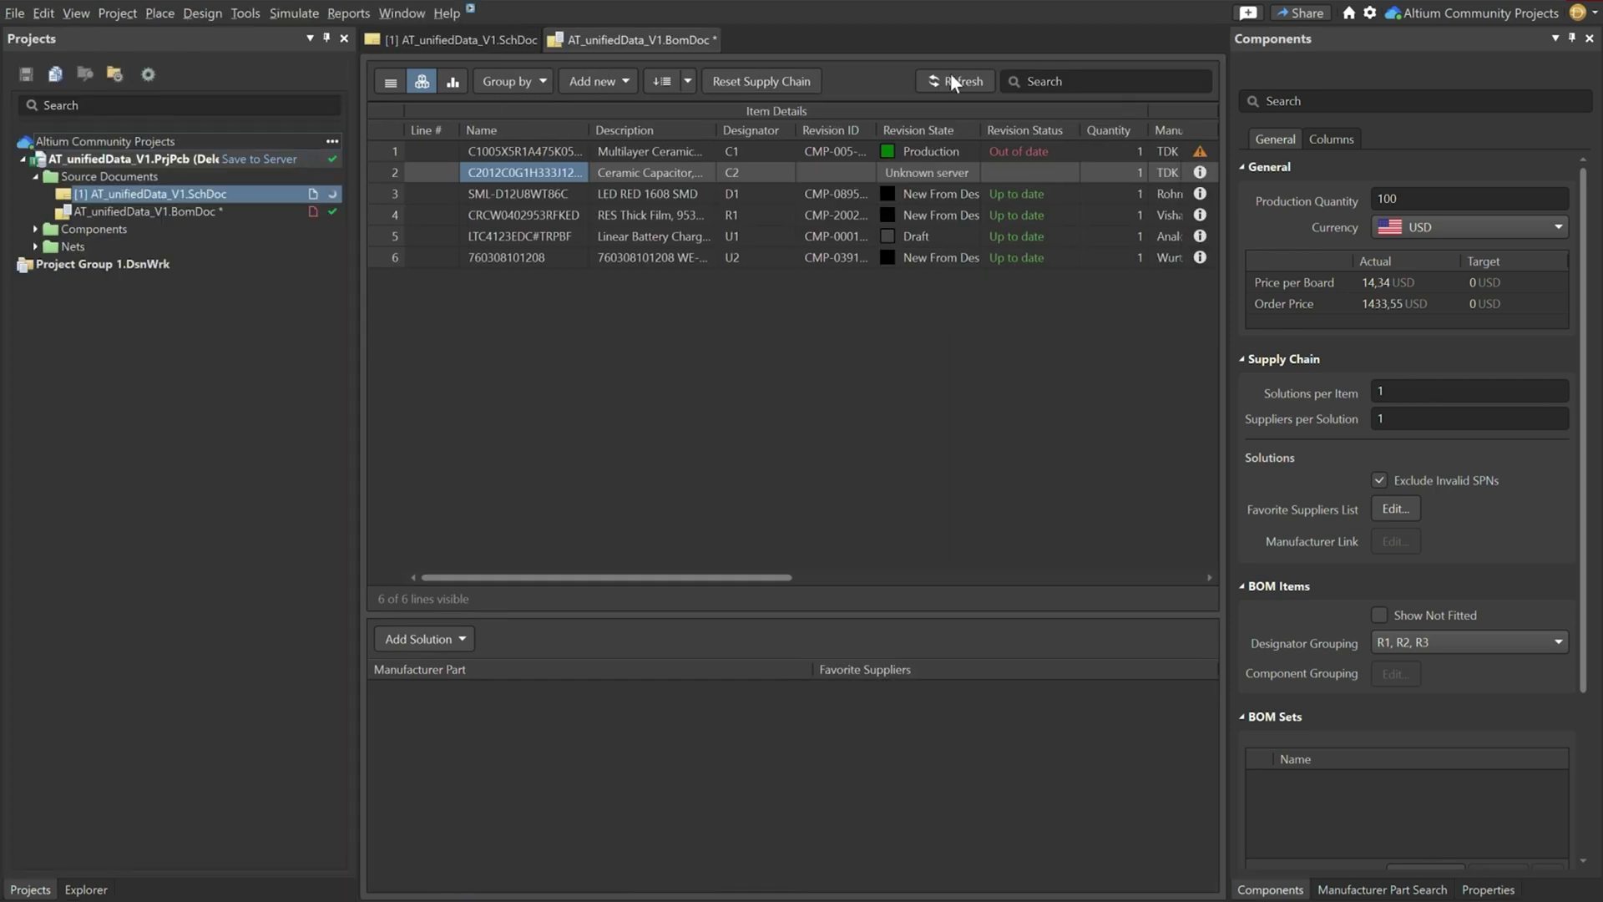
left_click(951, 79)
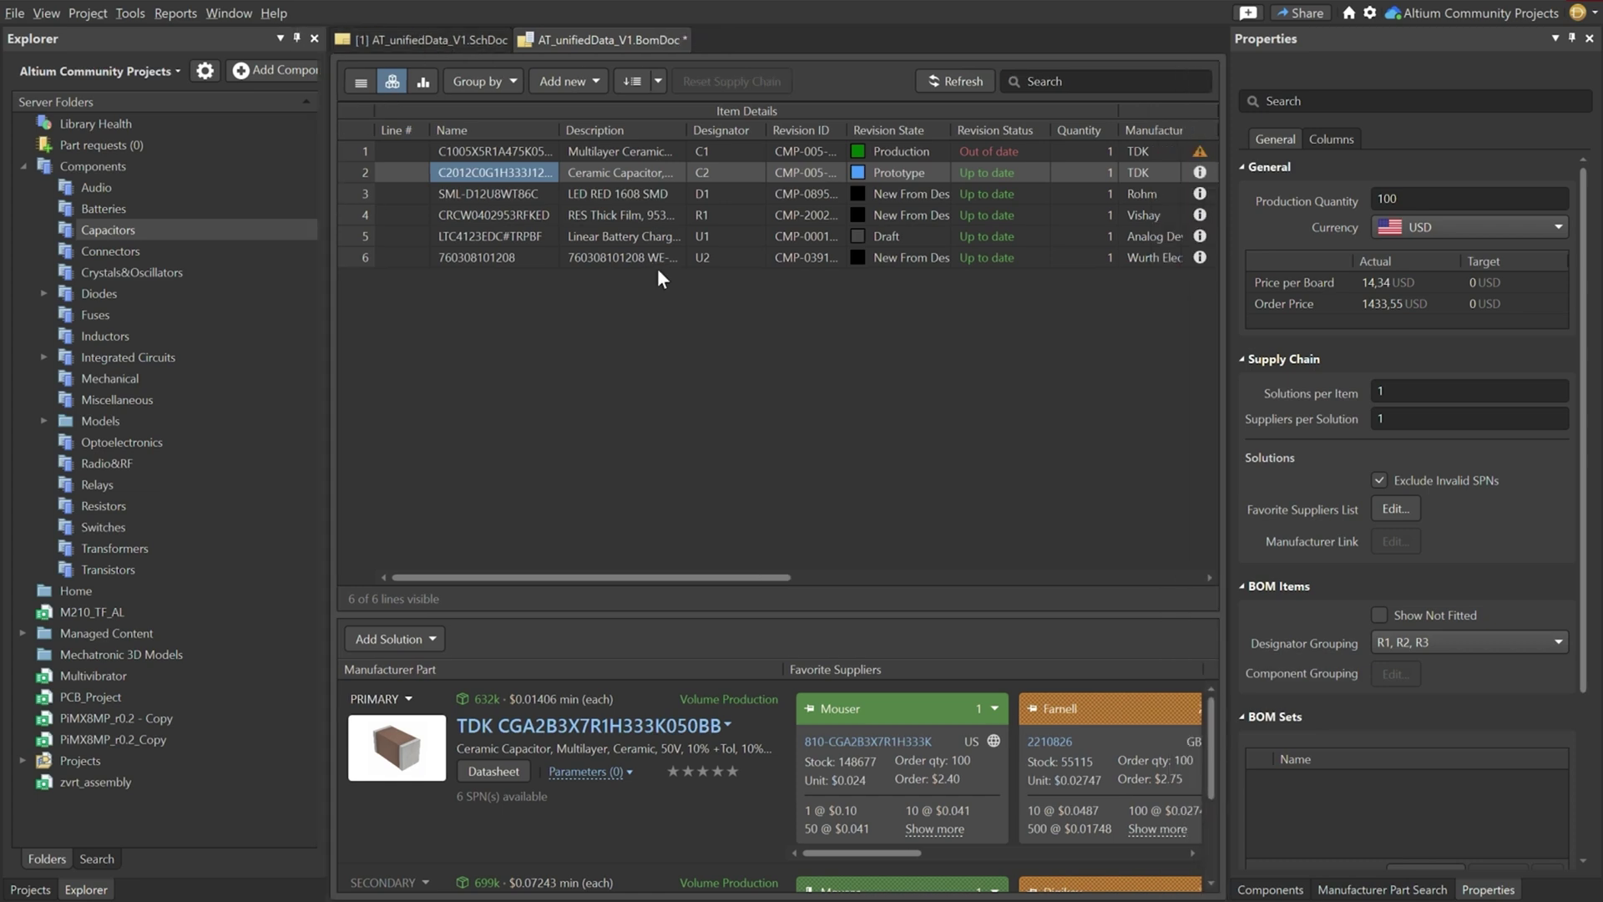
scroll(967, 580, "right", 3)
scroll(1044, 559, "right", 5)
scroll(459, 543, "left", 10)
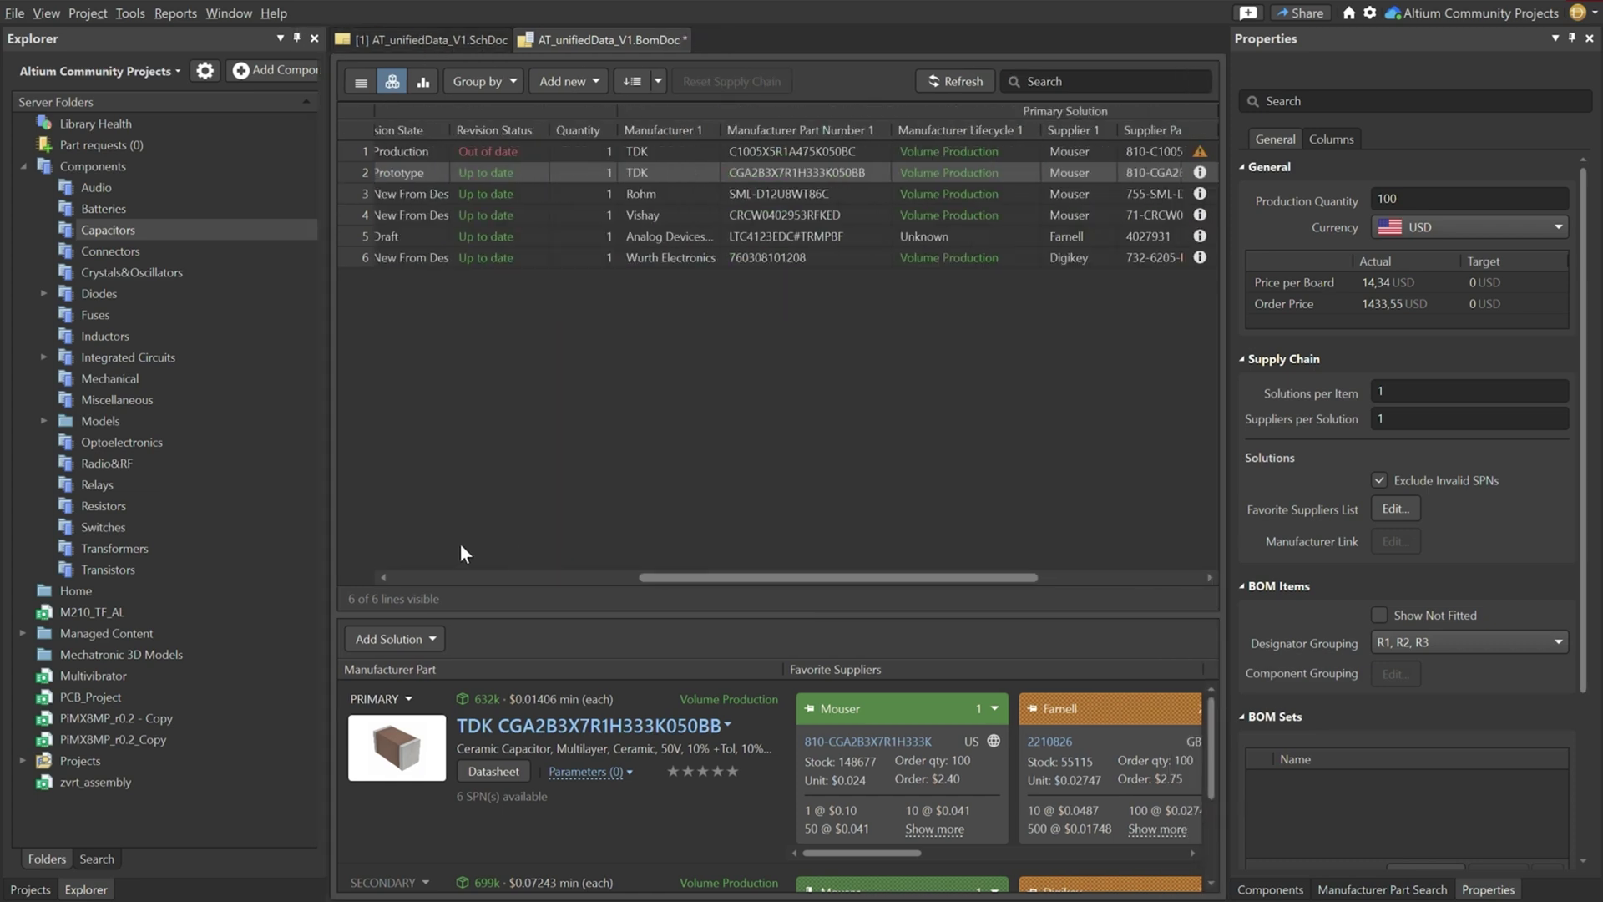